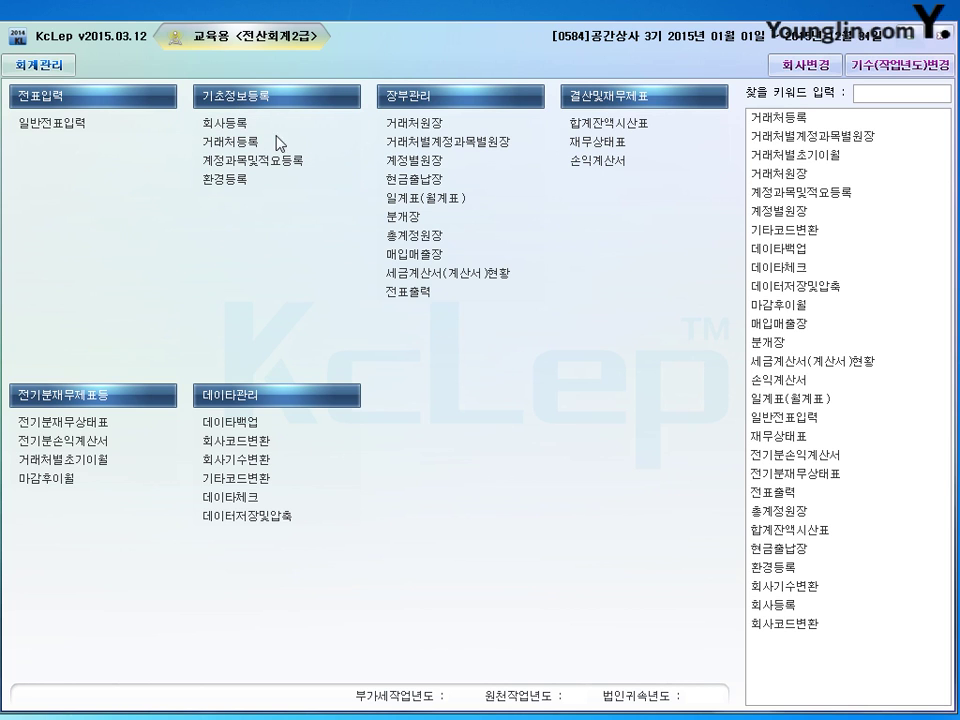
- Open 회사등록 and check 공간상사's business registration number, tax type, representative, opening date, business address and 업태
{"action": "left_click", "coordinate": [228, 123]}
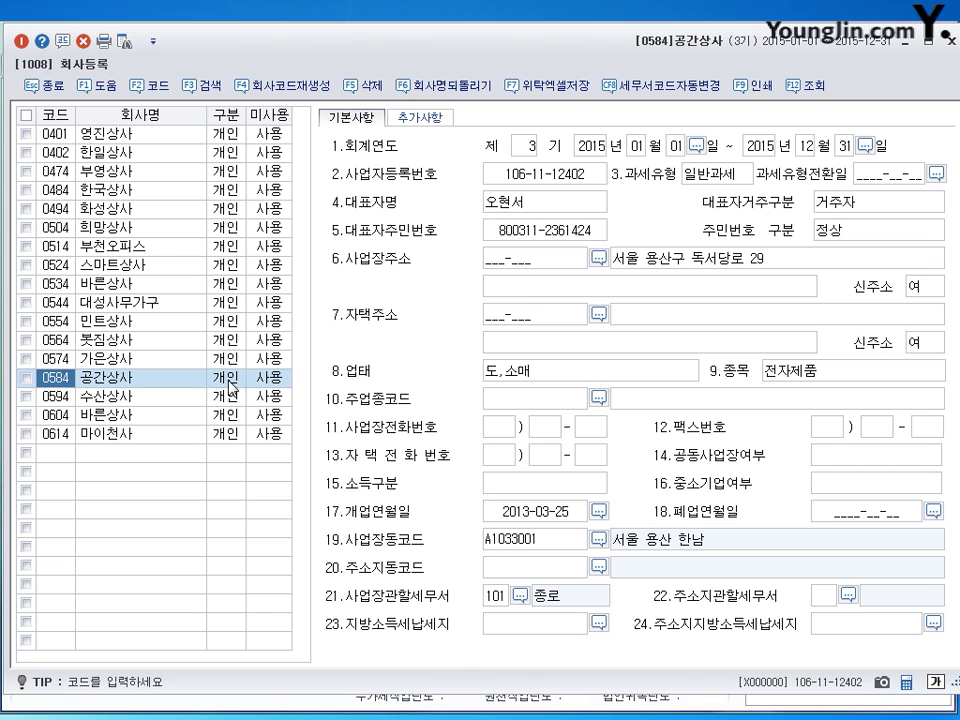
{"action": "left_click", "coordinate": [555, 179]}
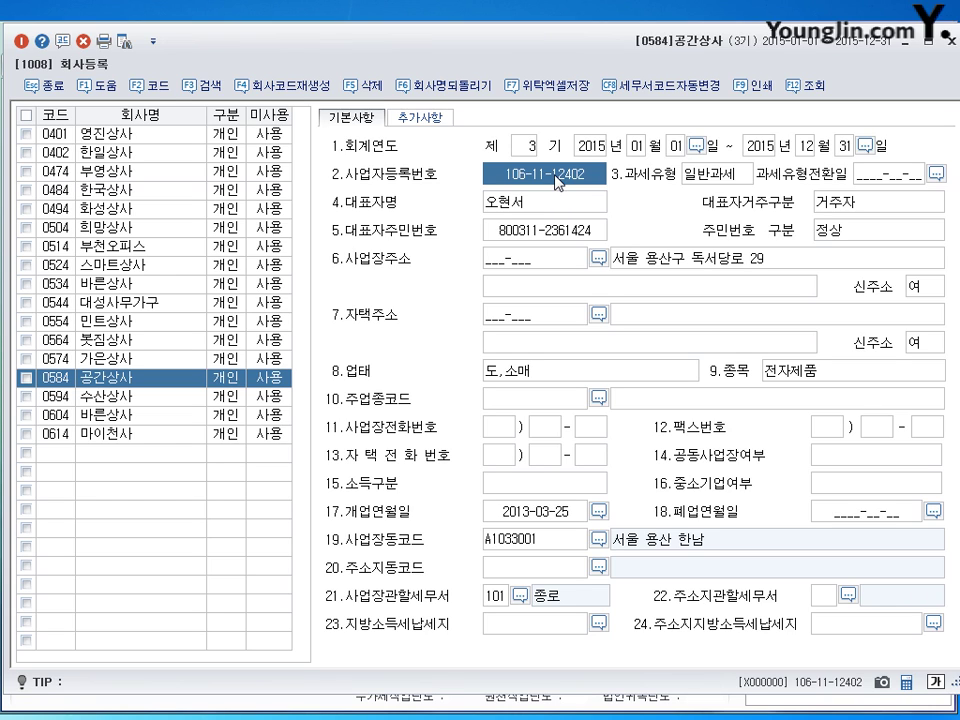
{"action": "key", "text": "Return"}
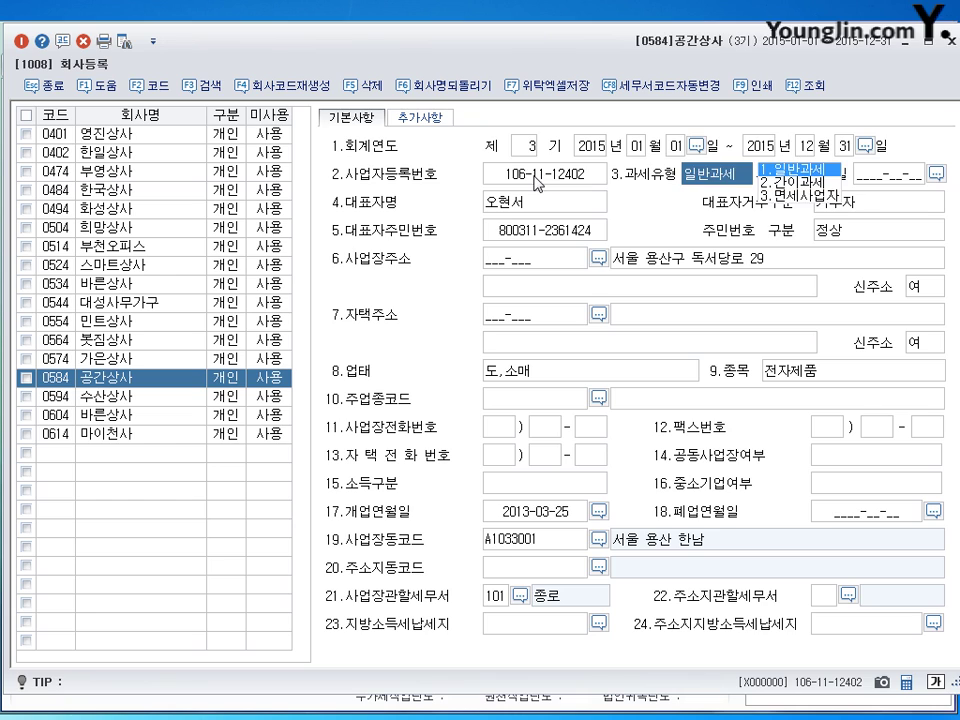
{"action": "left_click", "coordinate": [538, 181]}
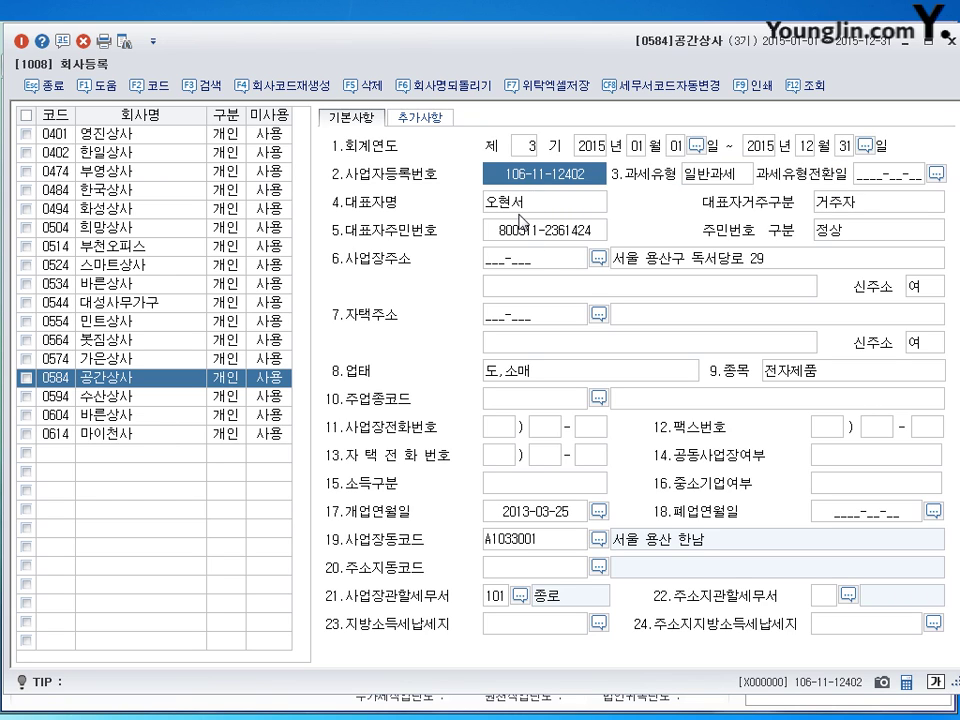
{"action": "left_click", "coordinate": [519, 208]}
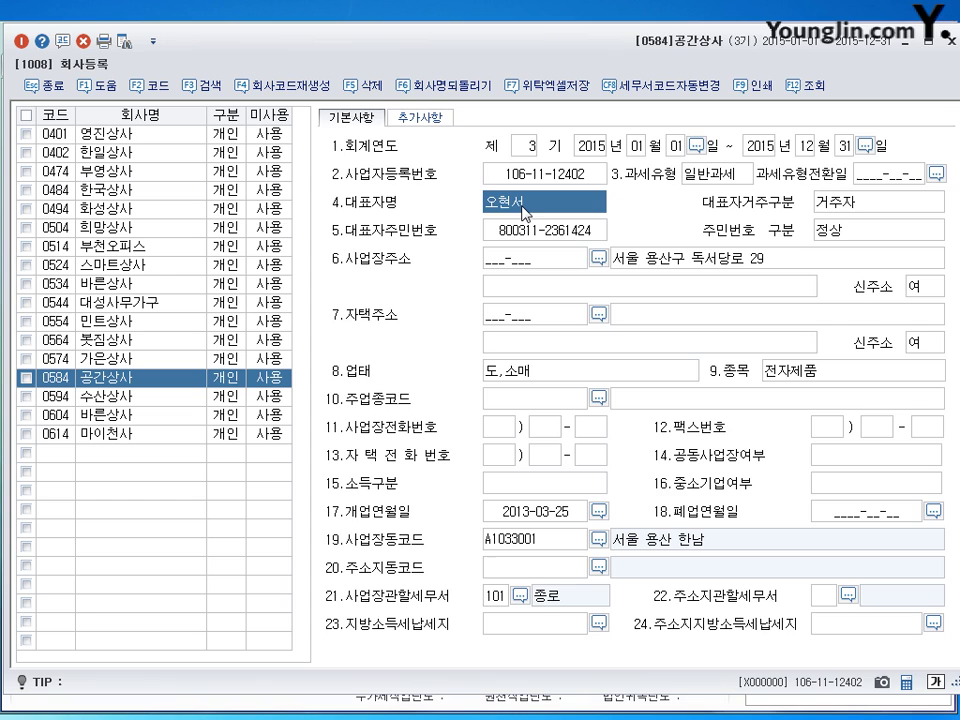
{"action": "left_click", "coordinate": [549, 518]}
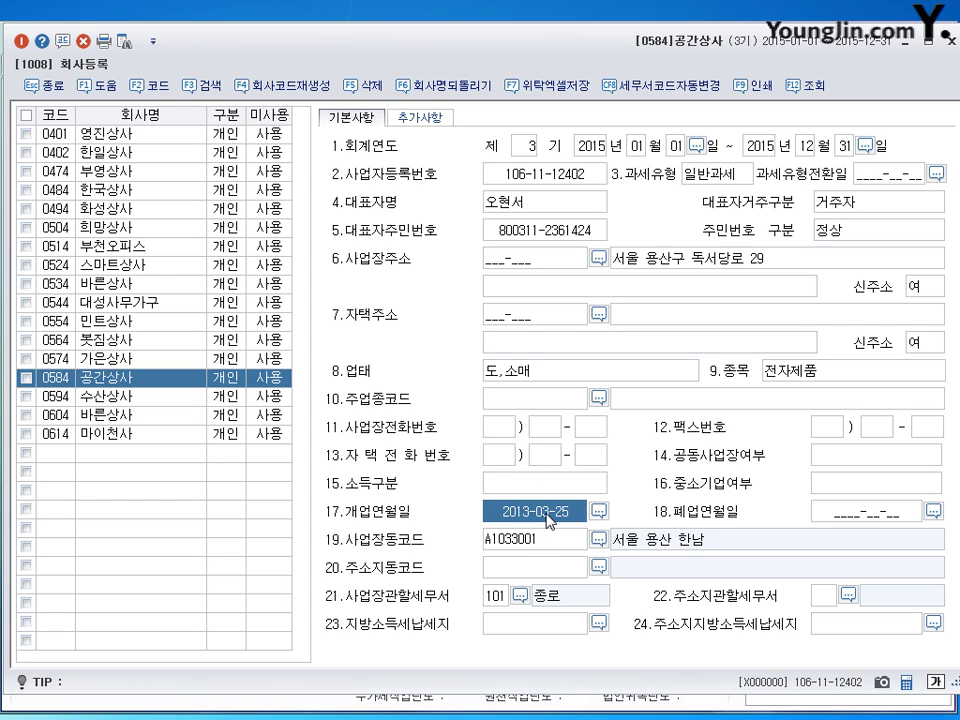
{"action": "left_click", "coordinate": [705, 259]}
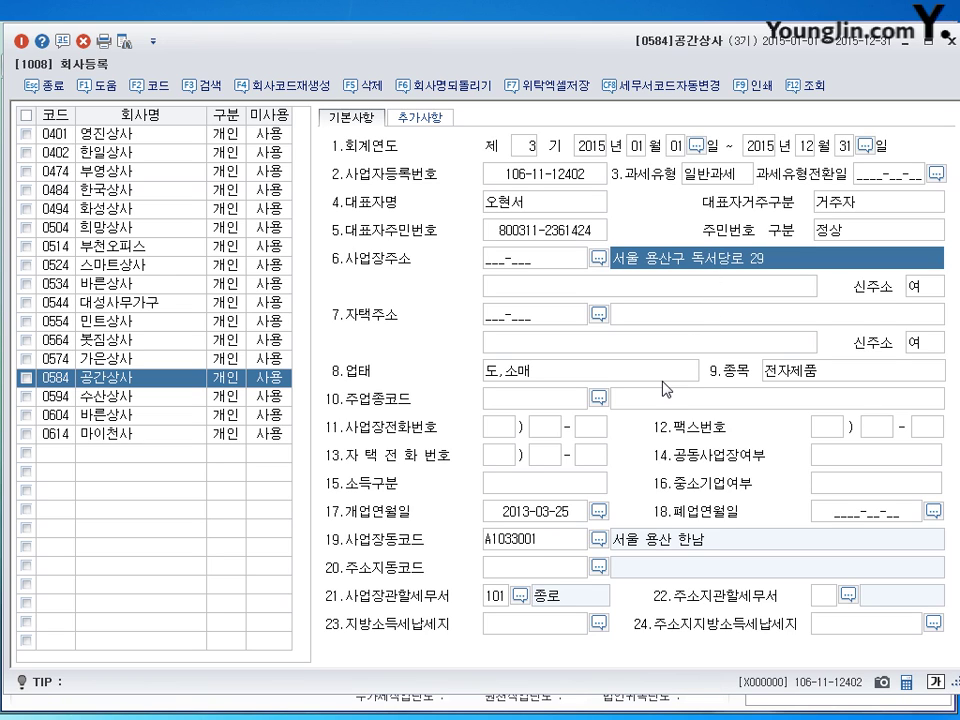
{"action": "left_click", "coordinate": [529, 380]}
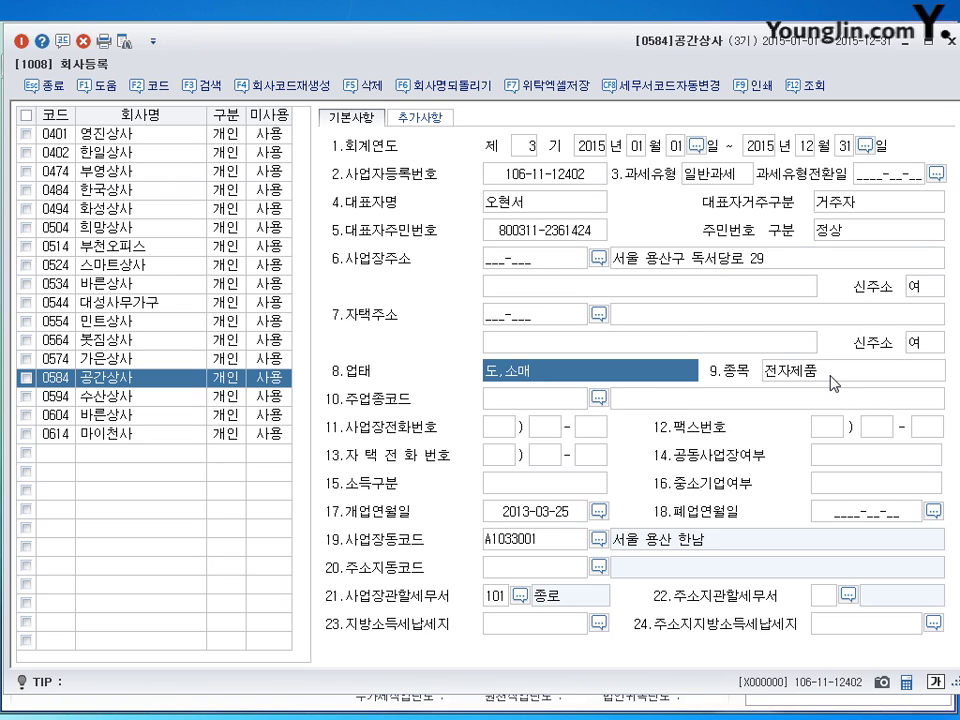
- Set the 종목 field of 공간상사 to 조명기구
{"action": "left_click", "coordinate": [831, 378]}
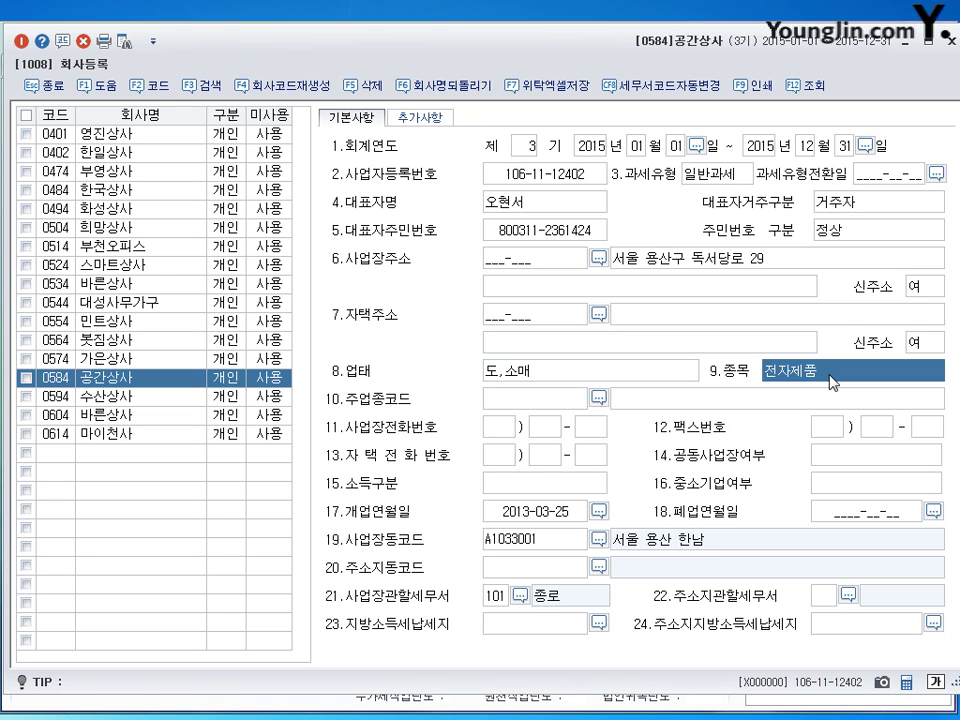
{"action": "type", "text": "조며ㅛㅇ"}
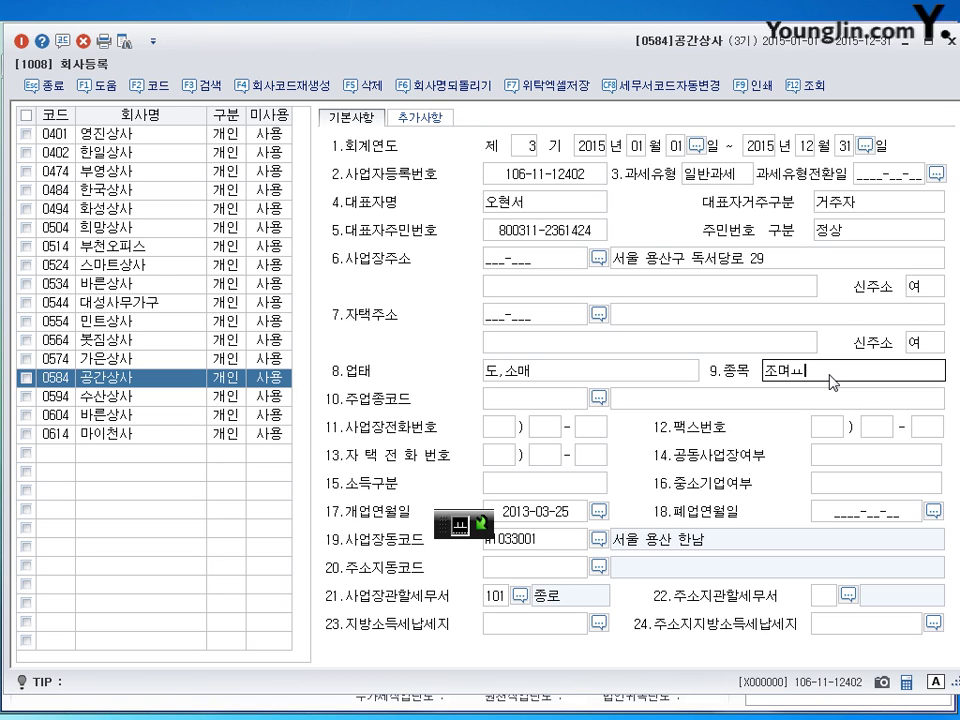
{"action": "key", "text": "BackSpace"}
{"action": "key", "text": "BackSpace"}
{"action": "key", "text": "BackSpace"}
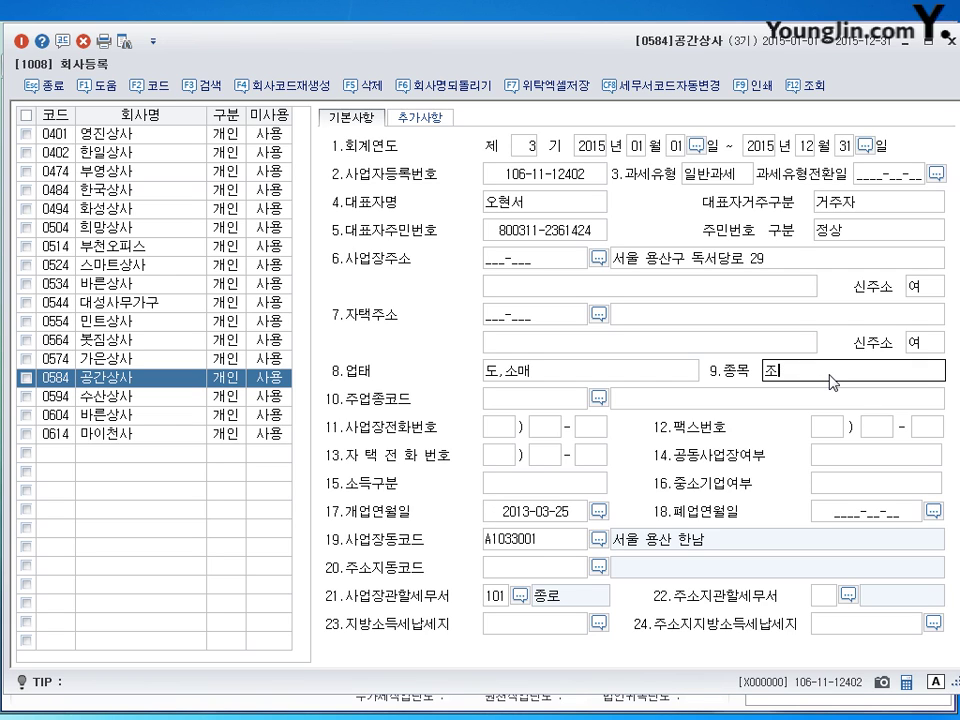
{"action": "type", "text": "명기구"}
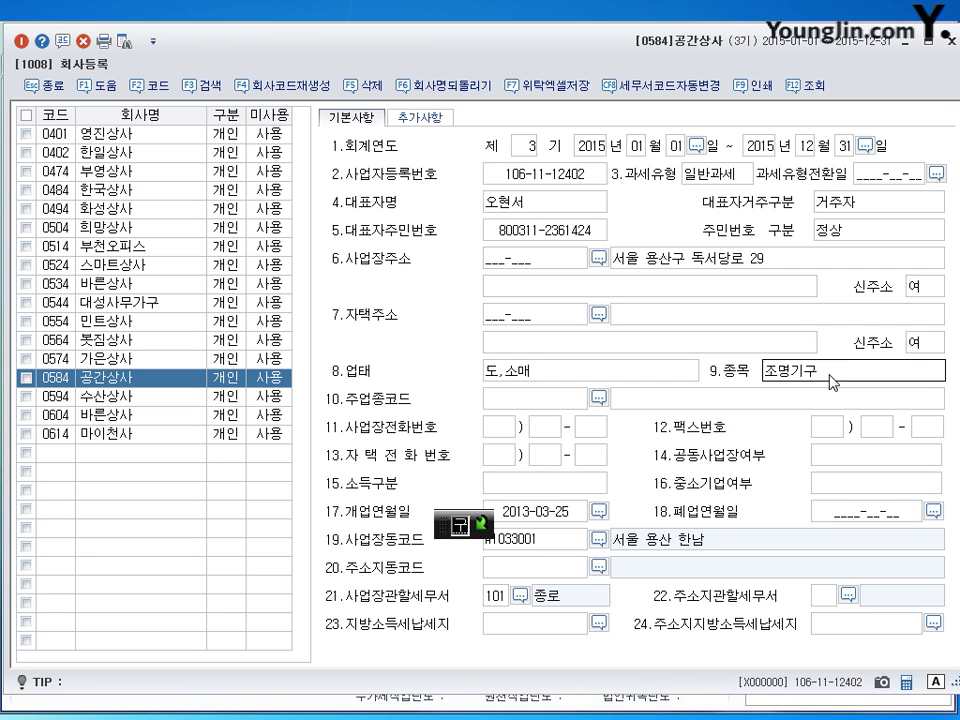
{"action": "key", "text": "Return"}
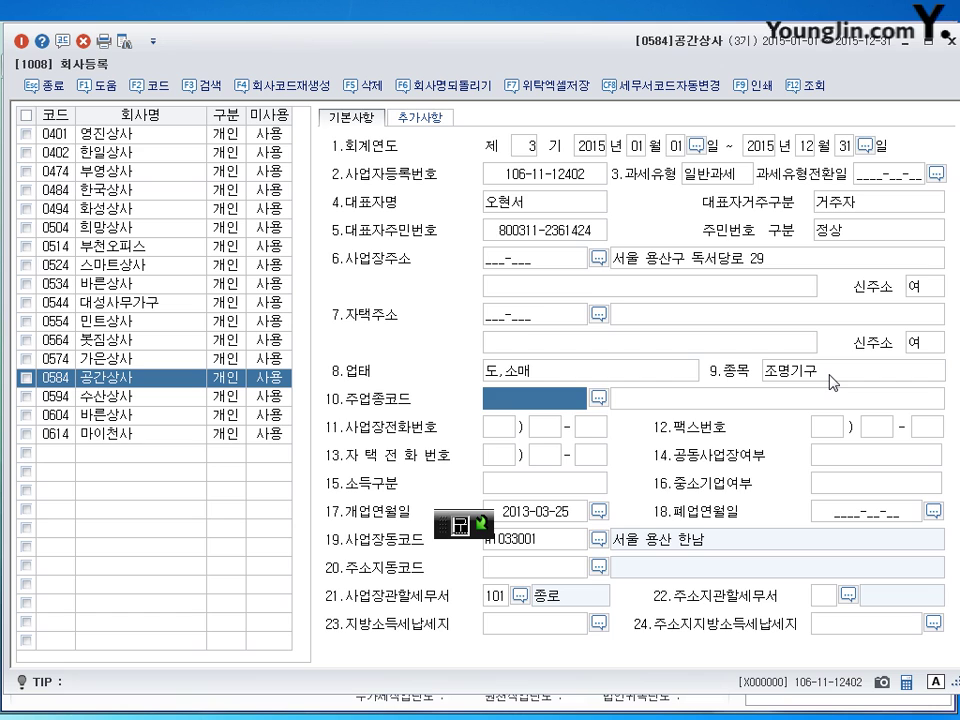
- Look up and set 사업장관할세무서 to 106 용산, and close the company registration
{"action": "left_click", "coordinate": [496, 596]}
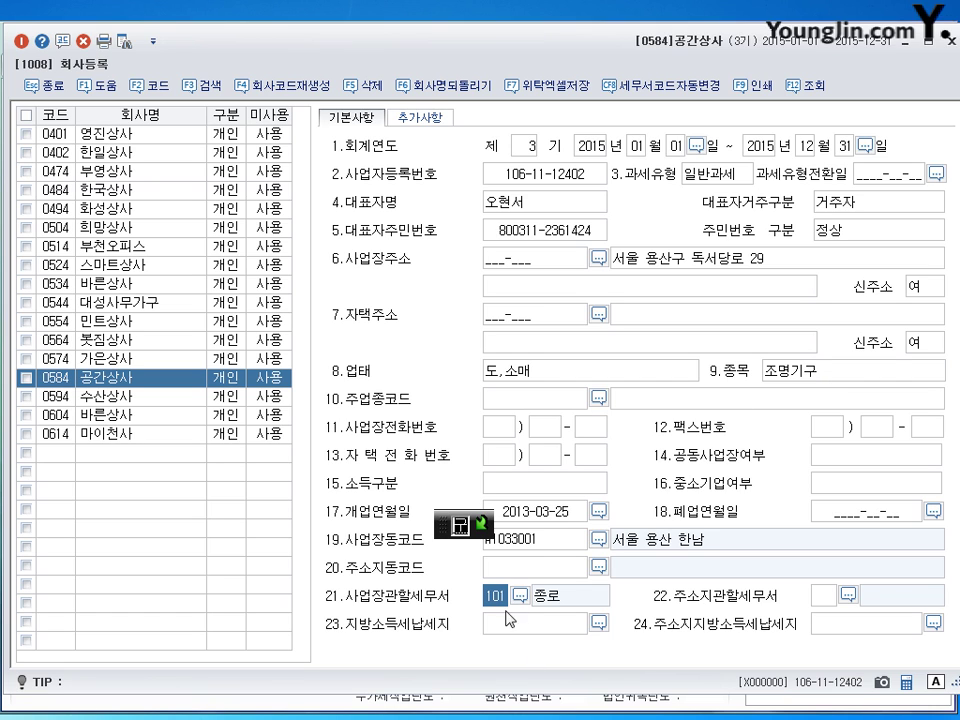
{"action": "key", "text": "F2"}
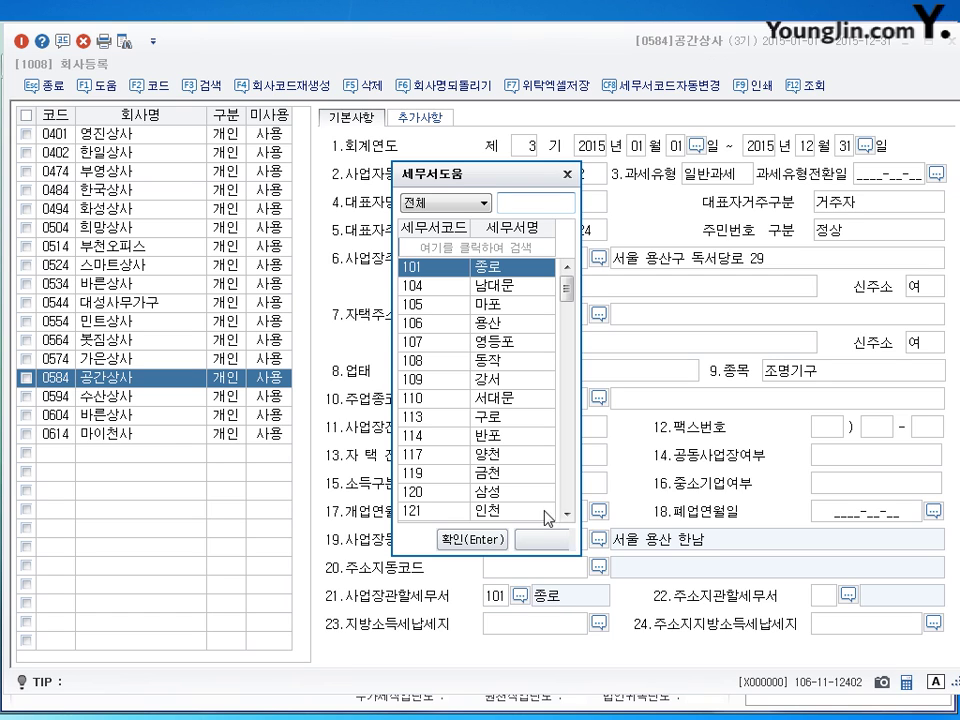
{"action": "left_click", "coordinate": [545, 323]}
{"action": "left_click", "coordinate": [483, 547]}
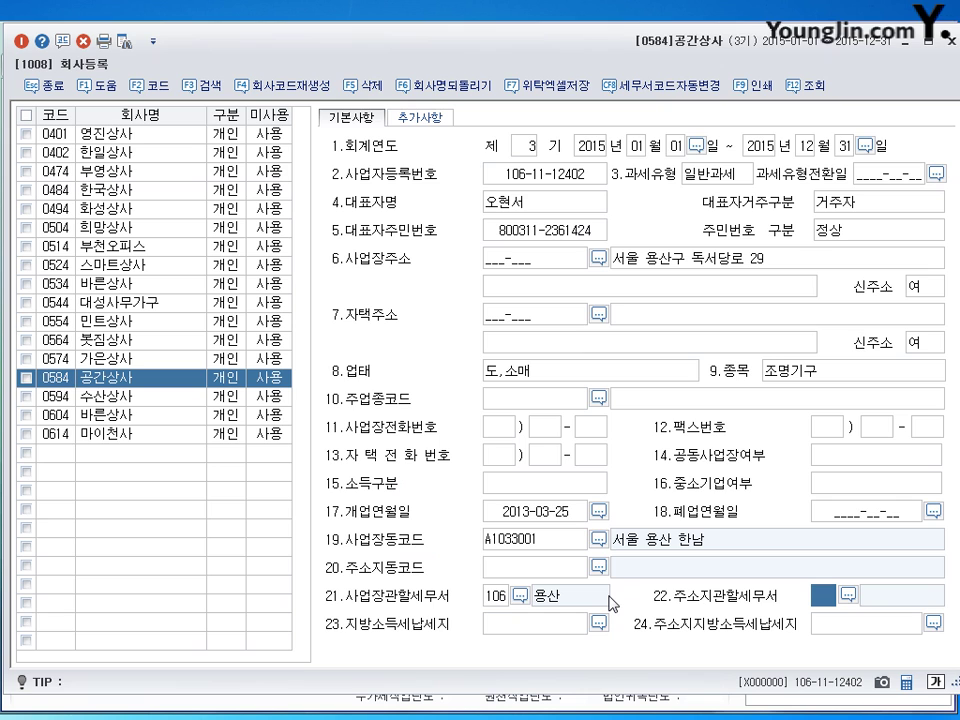
{"action": "left_click", "coordinate": [948, 40]}
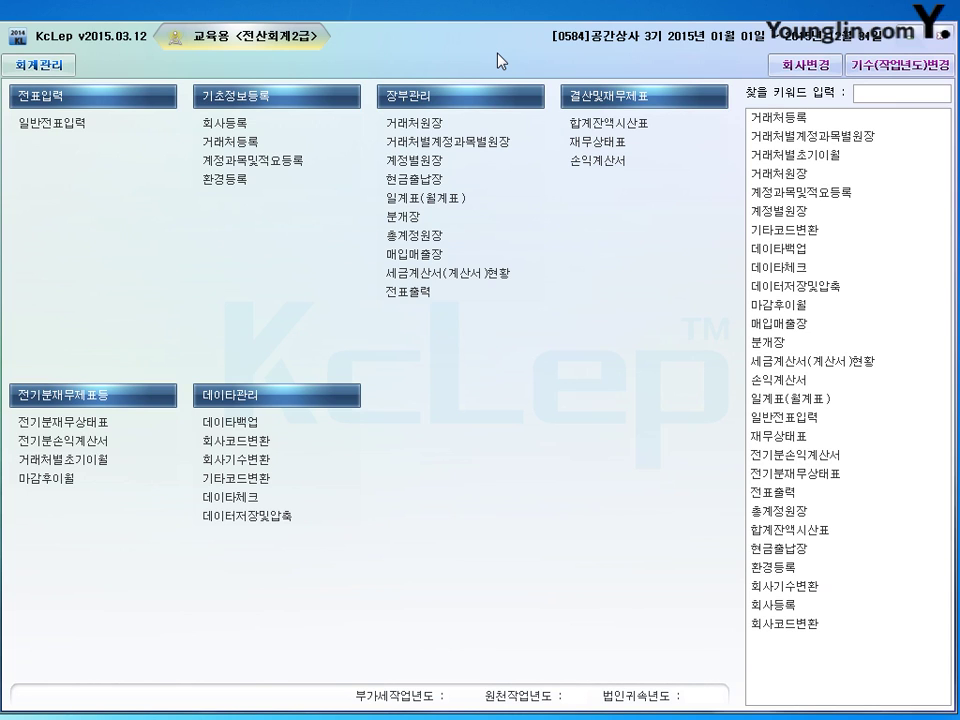
- Open 전기분재무상태표 and check the asset amounts from 현금 down to 외상매출금
{"action": "left_click", "coordinate": [63, 428]}
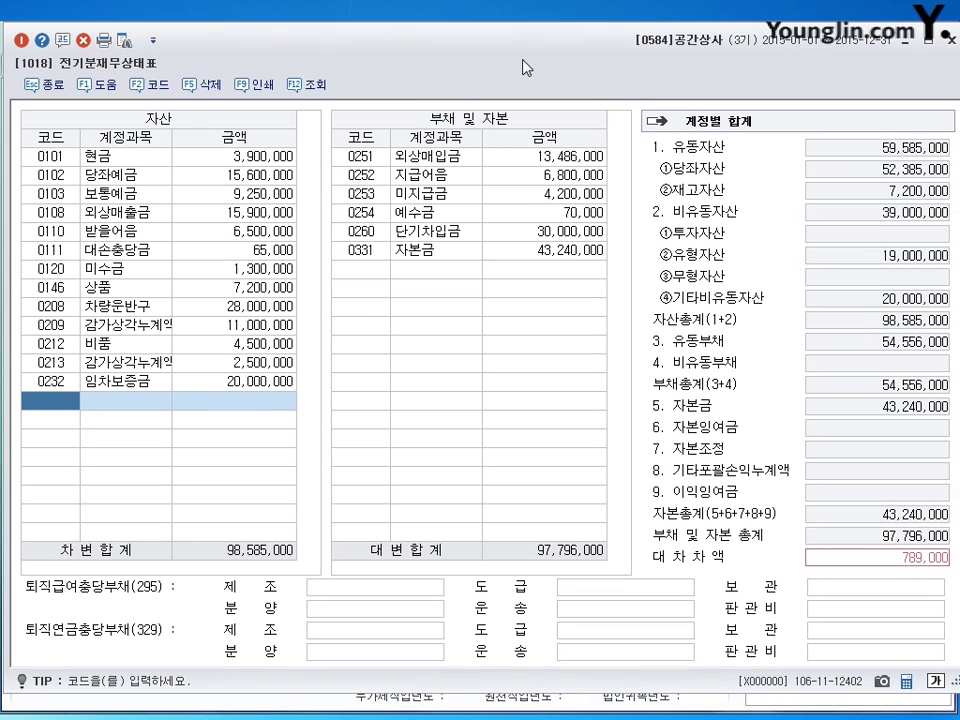
{"action": "left_click", "coordinate": [247, 160]}
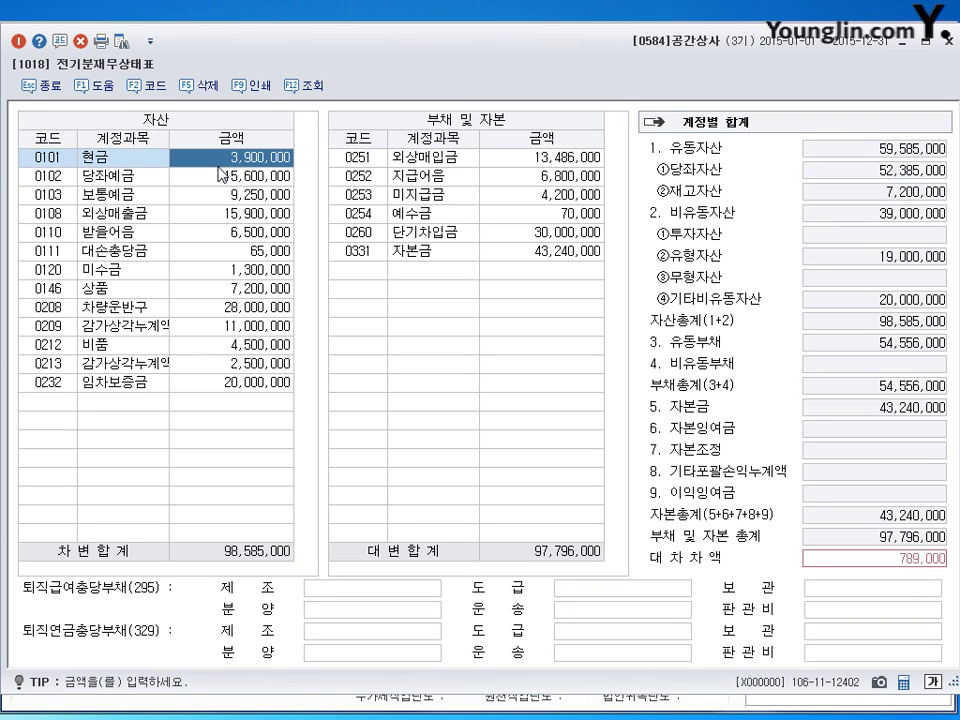
{"action": "key", "text": "Down"}
{"action": "key", "text": "Down"}
{"action": "key", "text": "Down"}
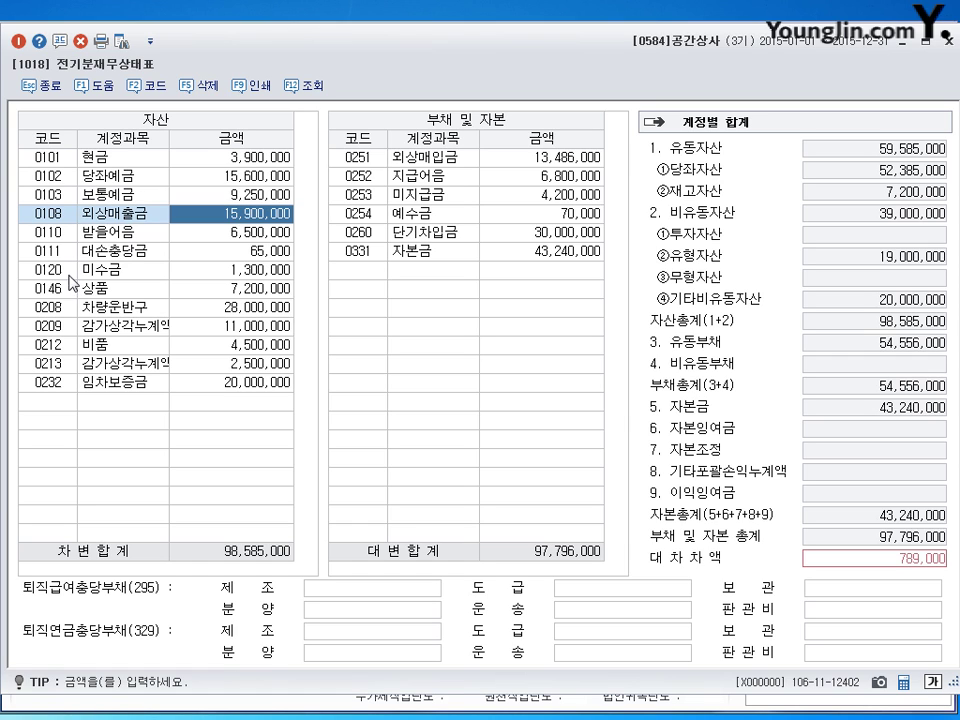
- Add account 0109 대손충당금 (외상매출금) with an amount of 159,000 to the assets, and reload the balance sheet
{"action": "left_click", "coordinate": [47, 403]}
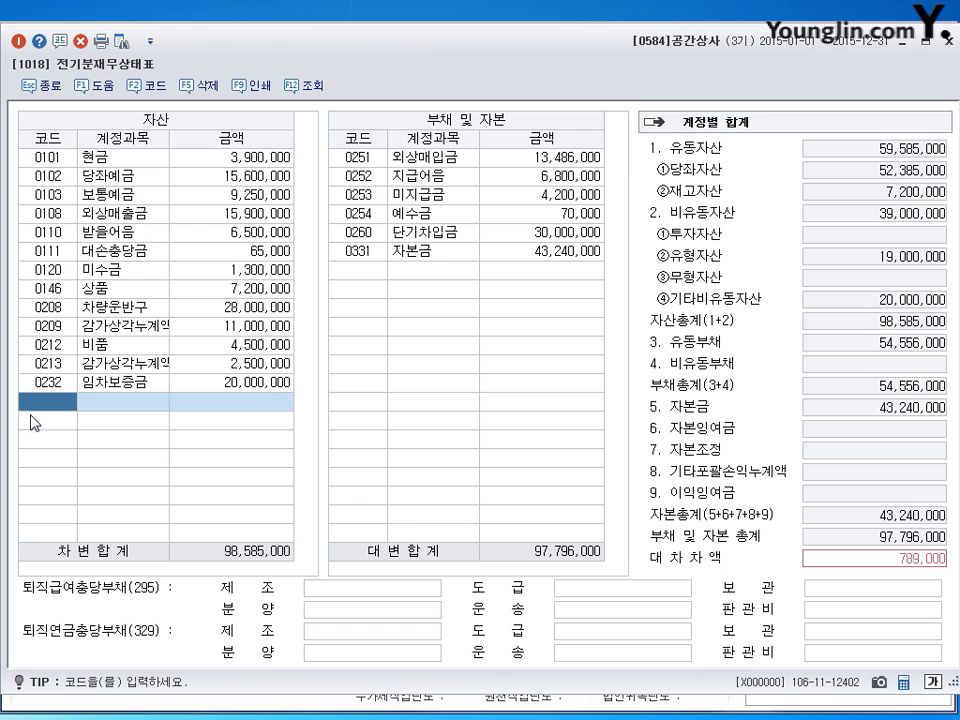
{"action": "type", "text": "ㄷㅐ손"}
{"action": "key", "text": "Return"}
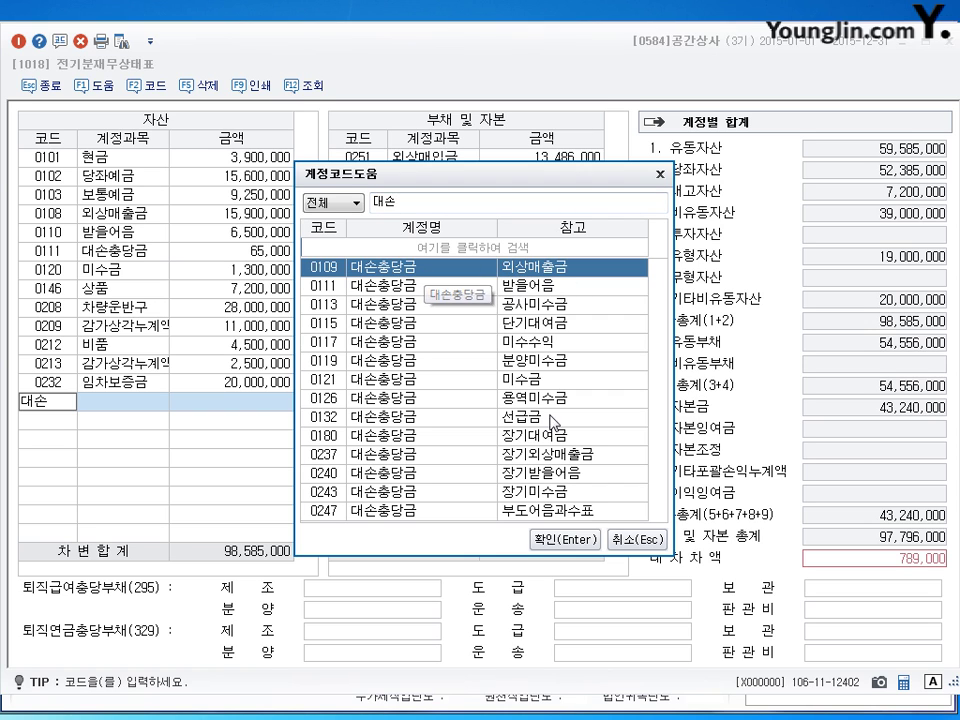
{"action": "left_click", "coordinate": [577, 541]}
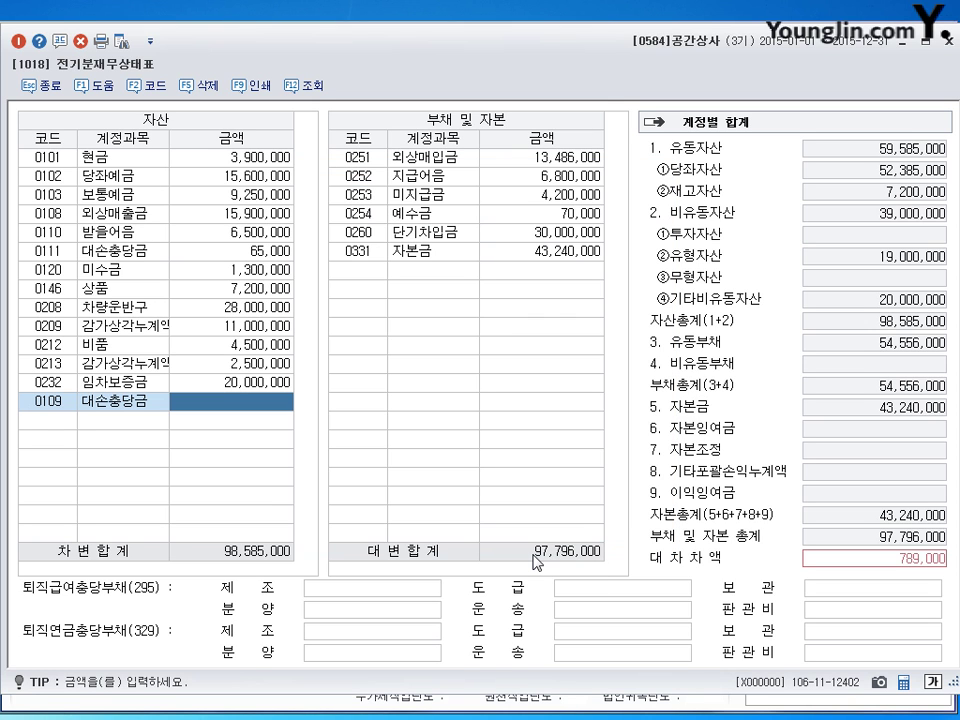
{"action": "type", "text": "1590000"}
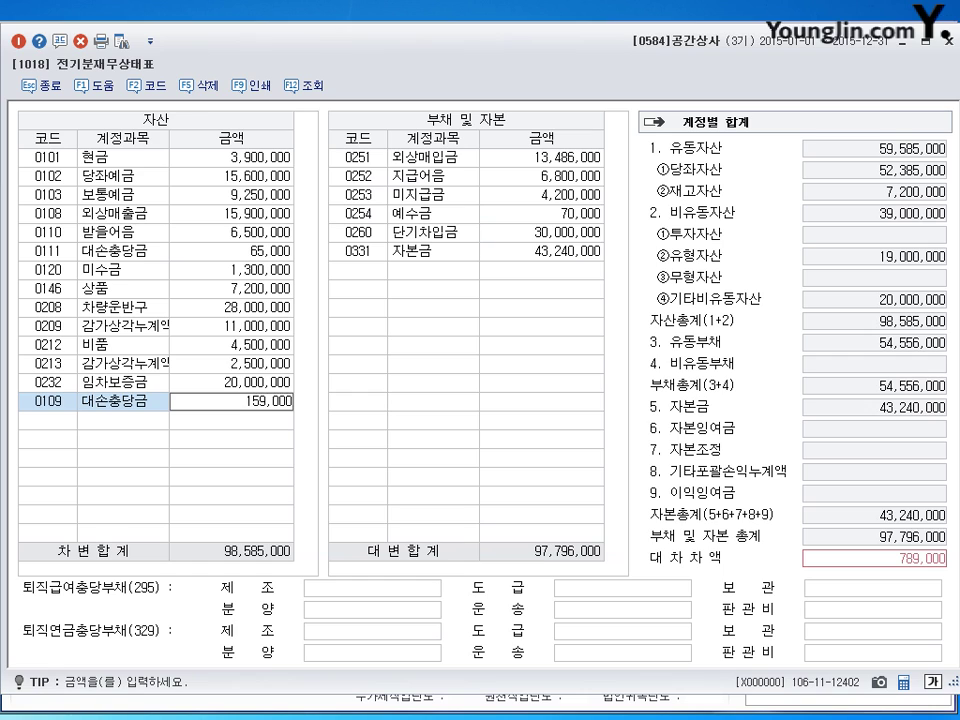
{"action": "key", "text": "Return"}
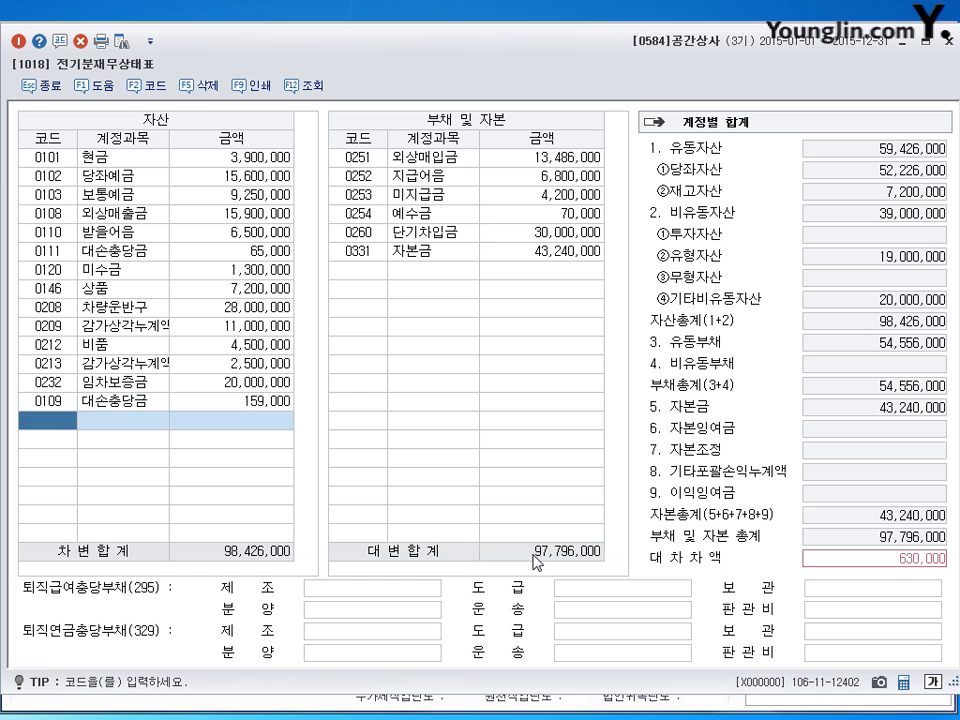
{"action": "left_click", "coordinate": [251, 407]}
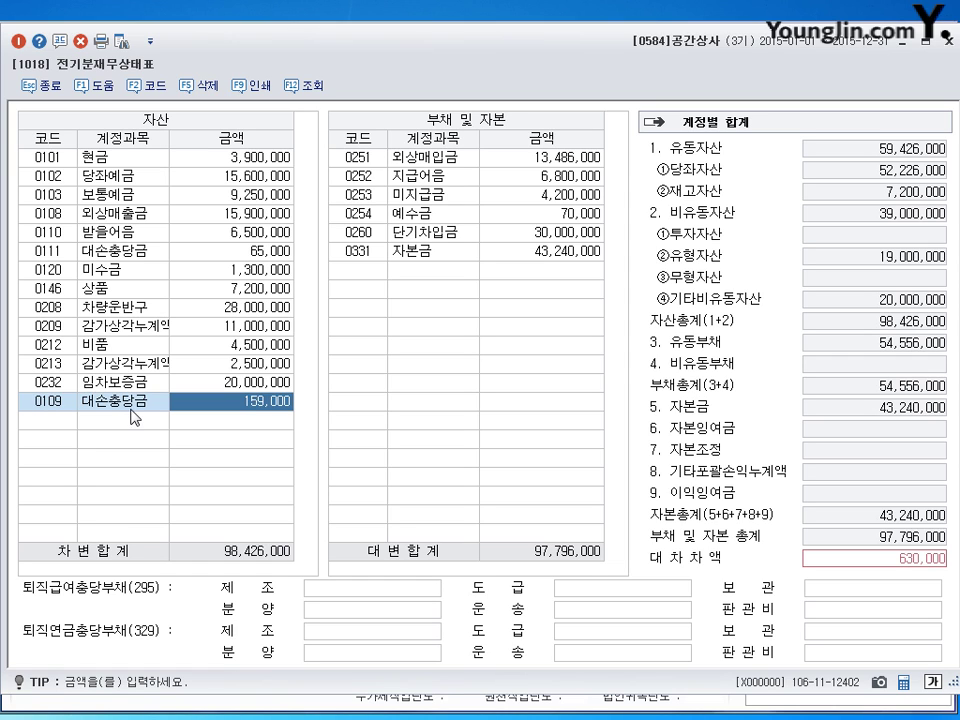
{"action": "left_click", "coordinate": [307, 88]}
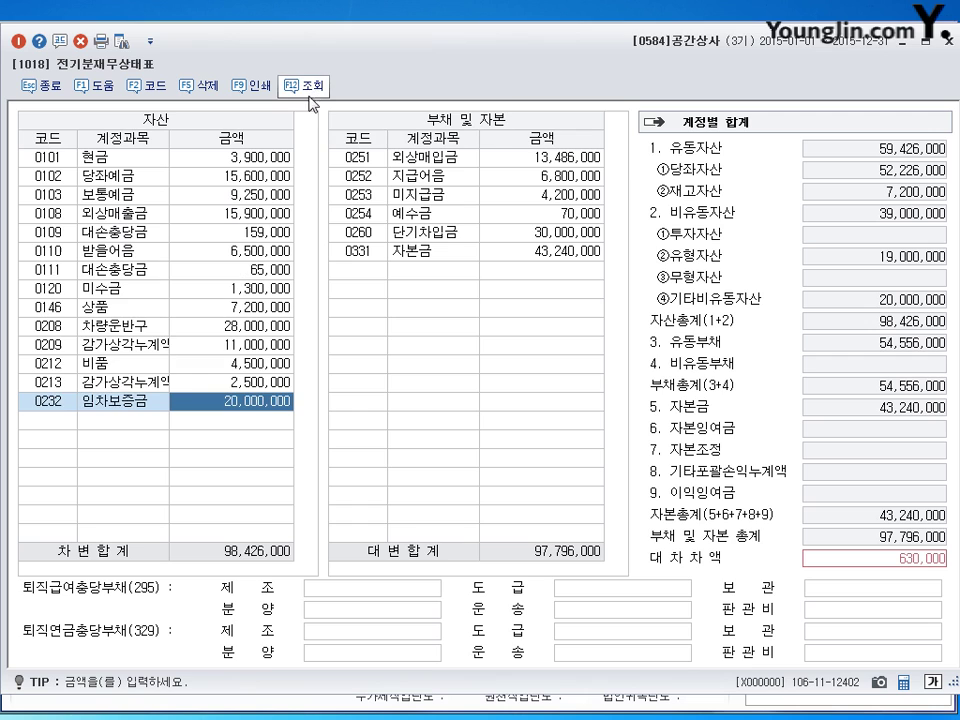
- Check the placement of the 0109 대손충당금 row and review the asset amounts from 받을어음 through 임차보증금
{"action": "left_click", "coordinate": [100, 213]}
{"action": "key", "text": "Down"}
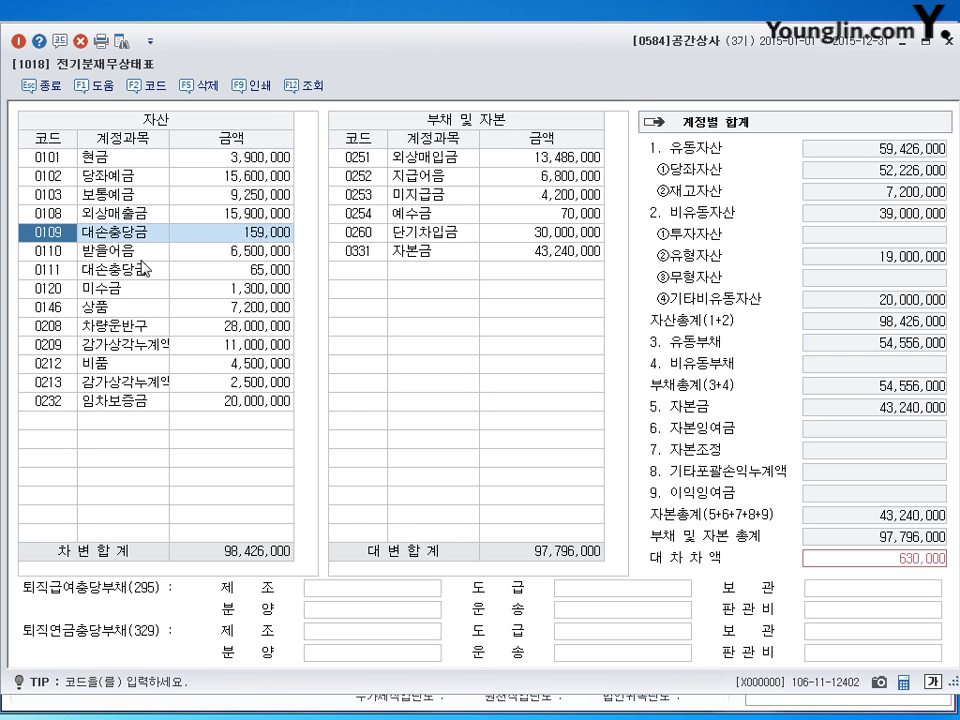
{"action": "left_click", "coordinate": [244, 403]}
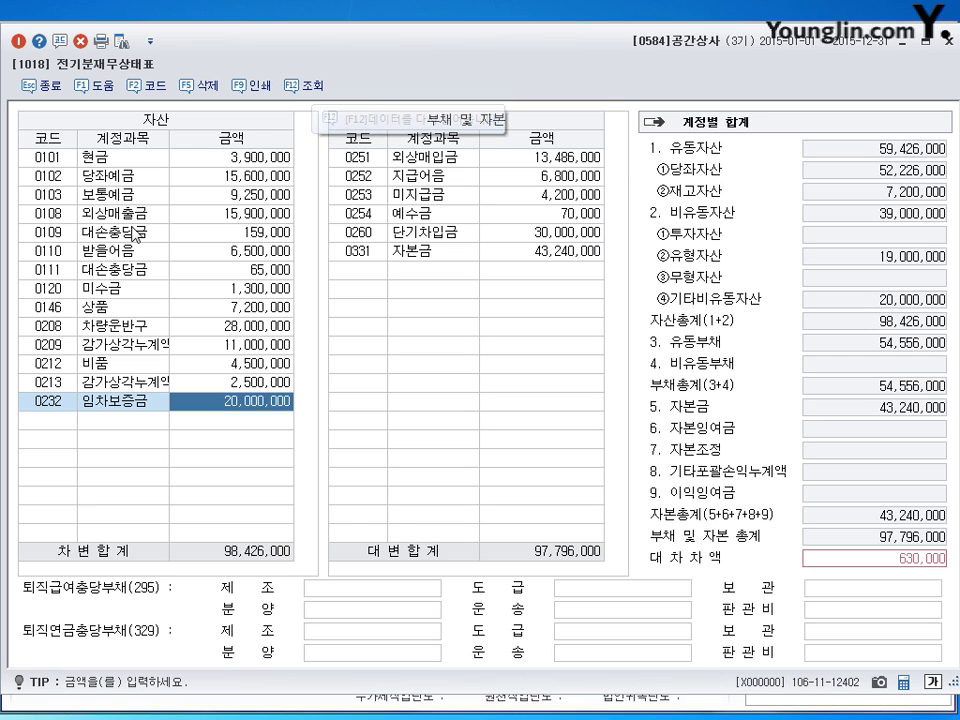
{"action": "left_click", "coordinate": [128, 218]}
{"action": "key", "text": "Down"}
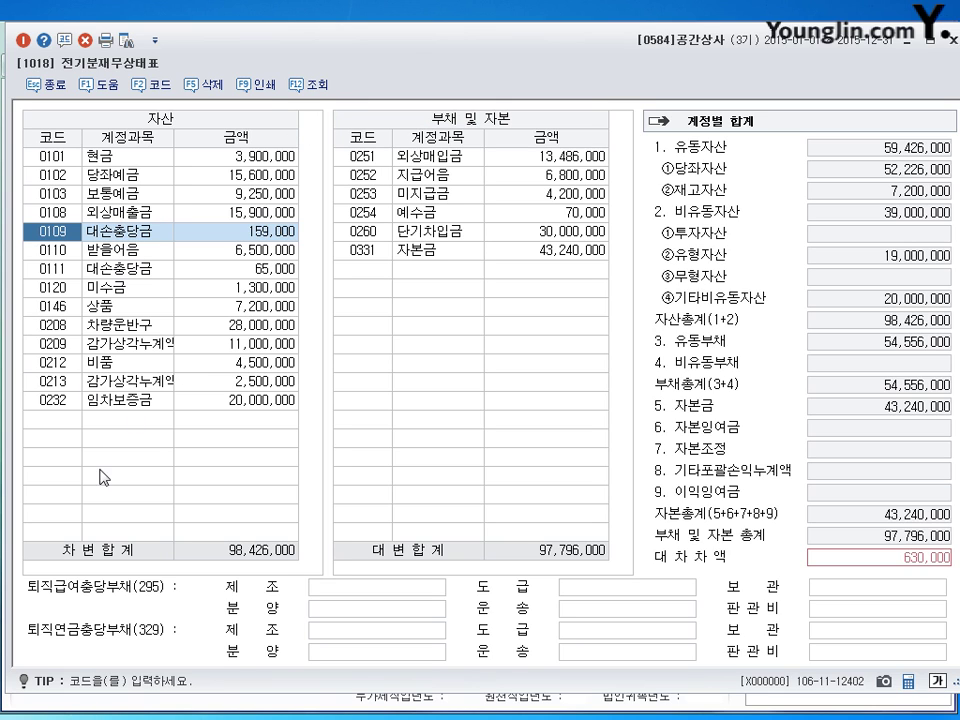
{"action": "left_click", "coordinate": [241, 256]}
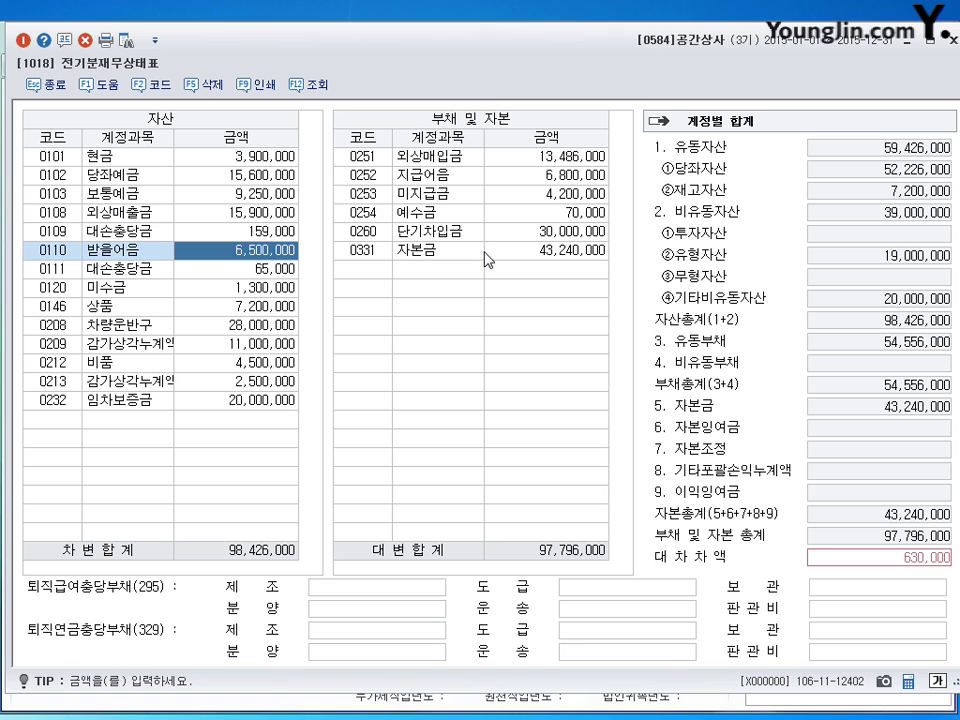
{"action": "key", "text": "Down"}
{"action": "key", "text": "Down"}
{"action": "key", "text": "Down"}
{"action": "key", "text": "Down"}
{"action": "key", "text": "Down"}
{"action": "key", "text": "Down"}
{"action": "key", "text": "Down"}
{"action": "key", "text": "Down"}
{"action": "key", "text": "Down"}
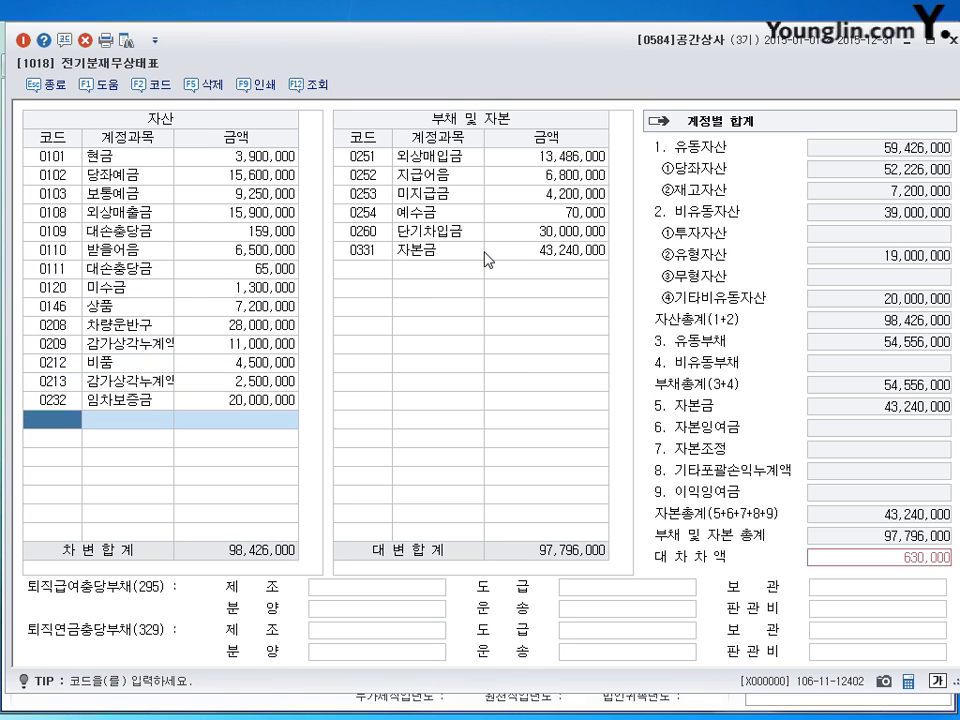
- Go through the 부채 및 자본 entries and set the 예수금 amount to 700,000
{"action": "left_click", "coordinate": [440, 125]}
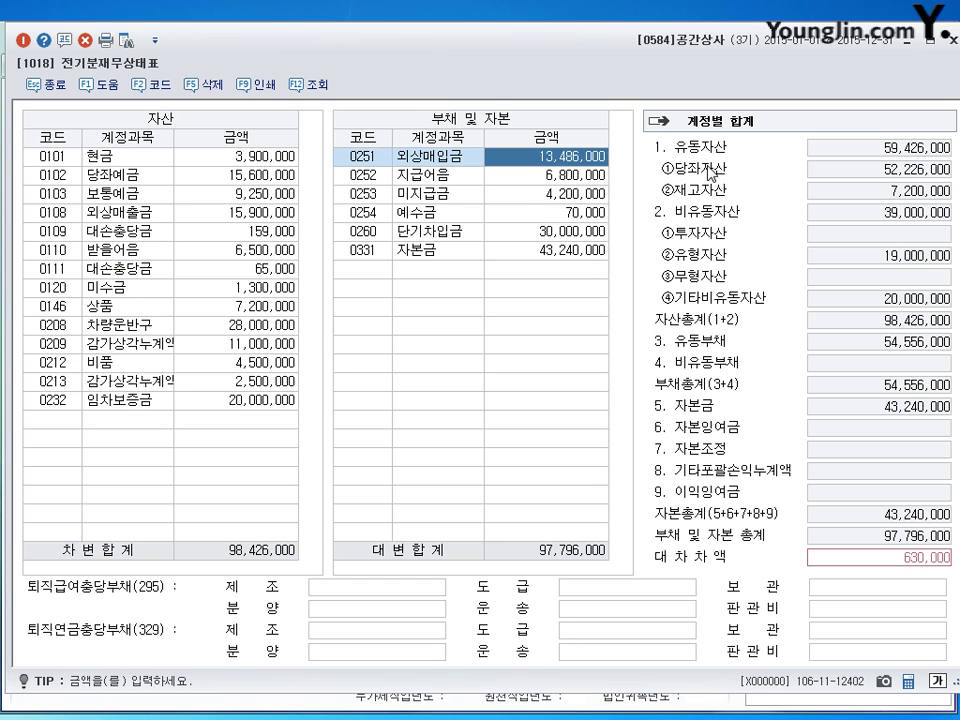
{"action": "key", "text": "Down"}
{"action": "key", "text": "Down"}
{"action": "key", "text": "Down"}
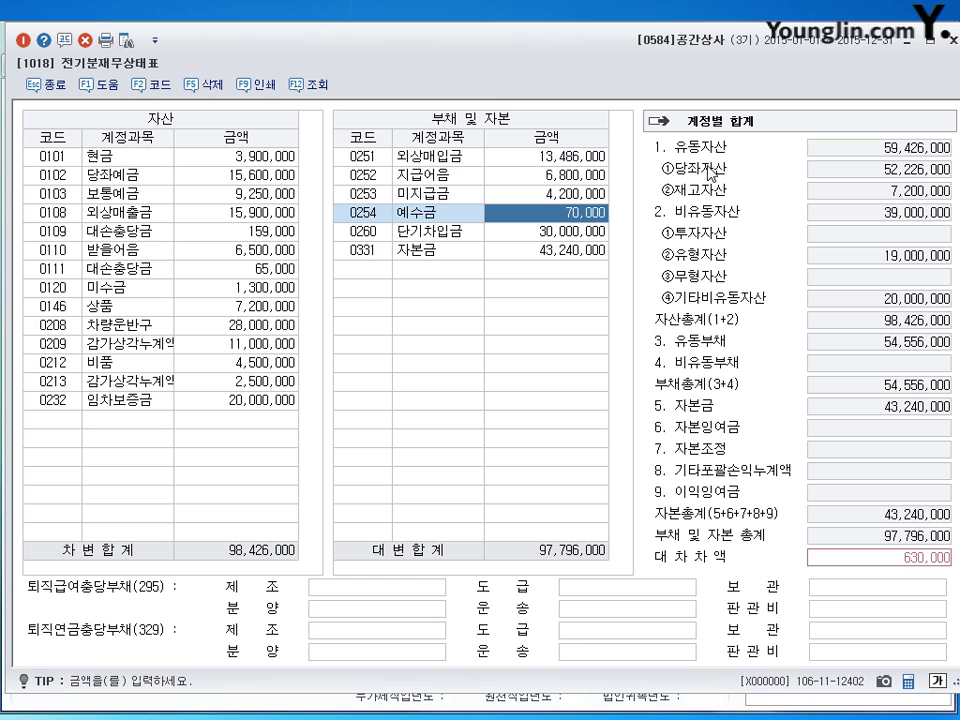
{"action": "type", "text": "700000"}
{"action": "key", "text": "Return"}
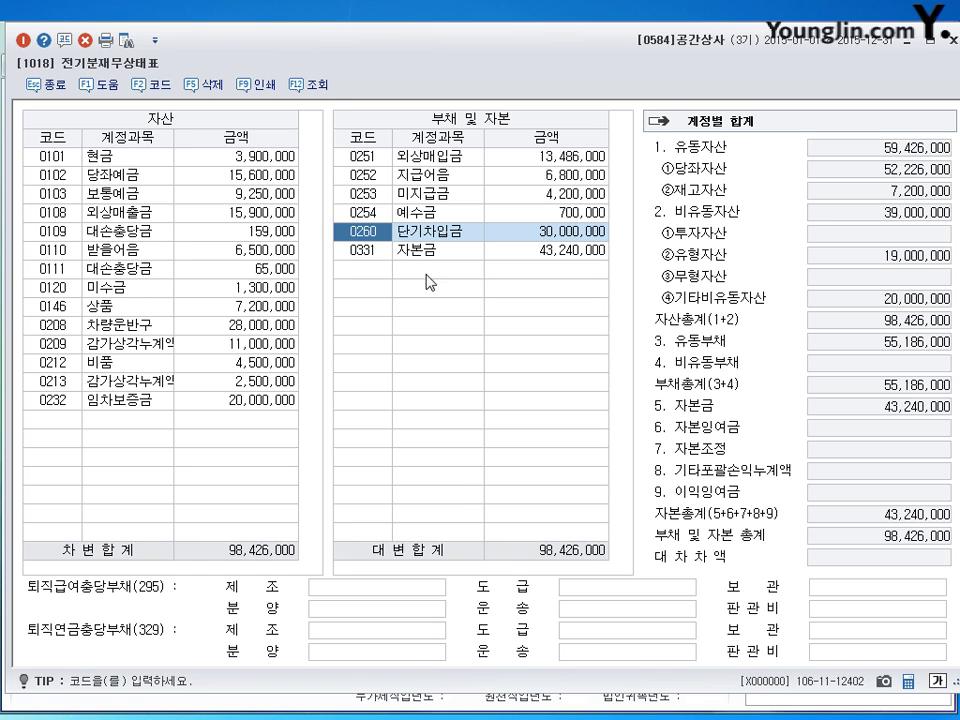
- Close the prior-period balance sheet, open 거래처등록 and select general customer 00101 조명나라
{"action": "key", "text": "Escape"}
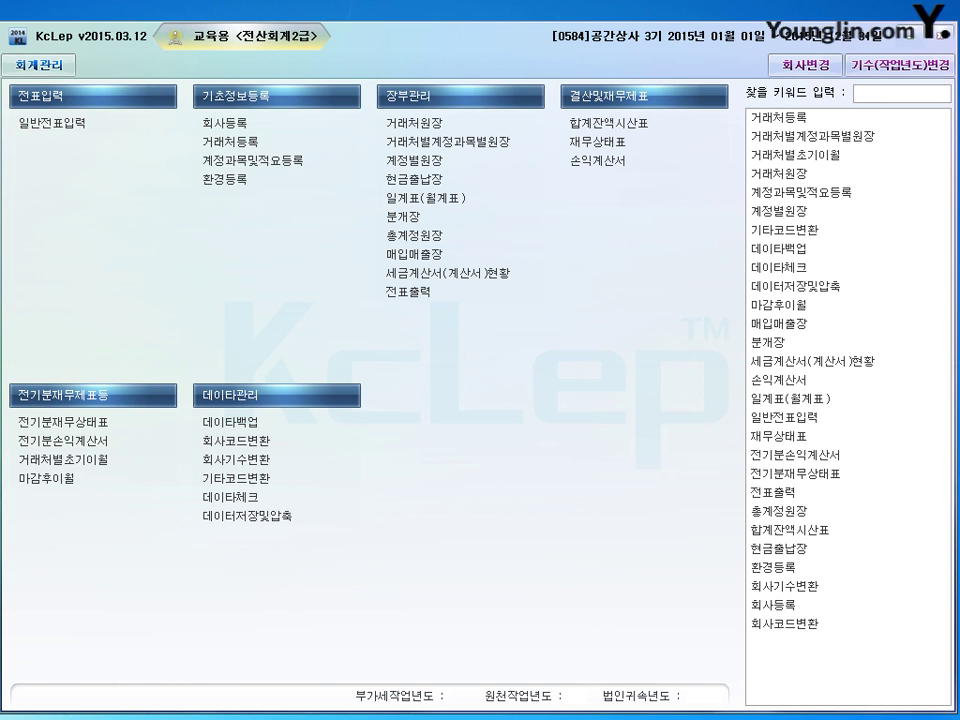
{"action": "left_click", "coordinate": [230, 141]}
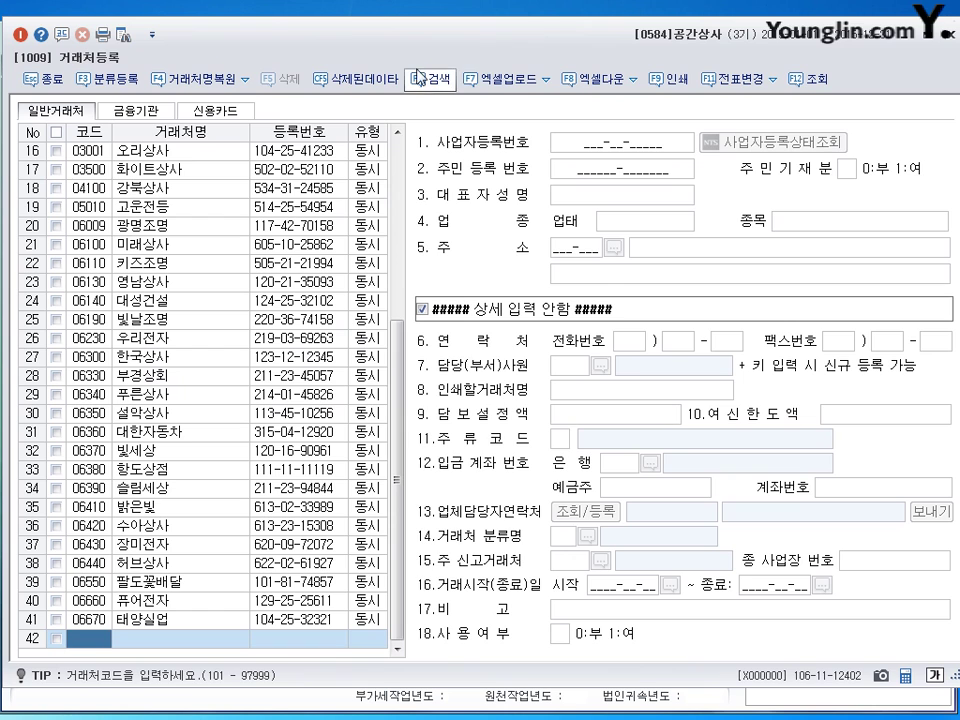
{"action": "left_click_drag", "start_coordinate": [399, 368], "coordinate": [400, 210]}
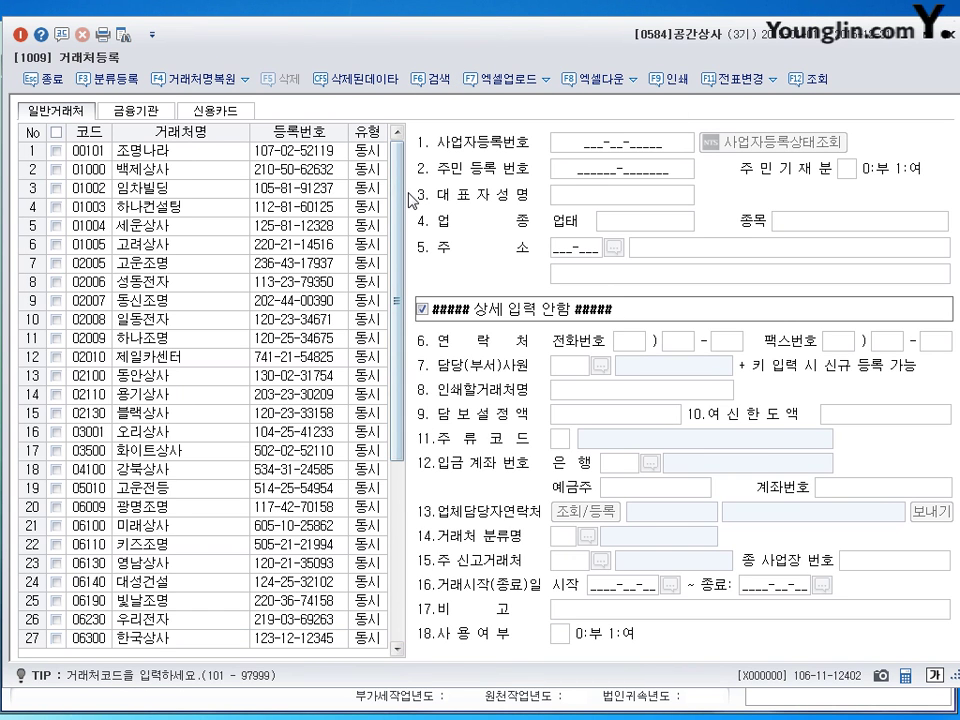
{"action": "left_click", "coordinate": [99, 150]}
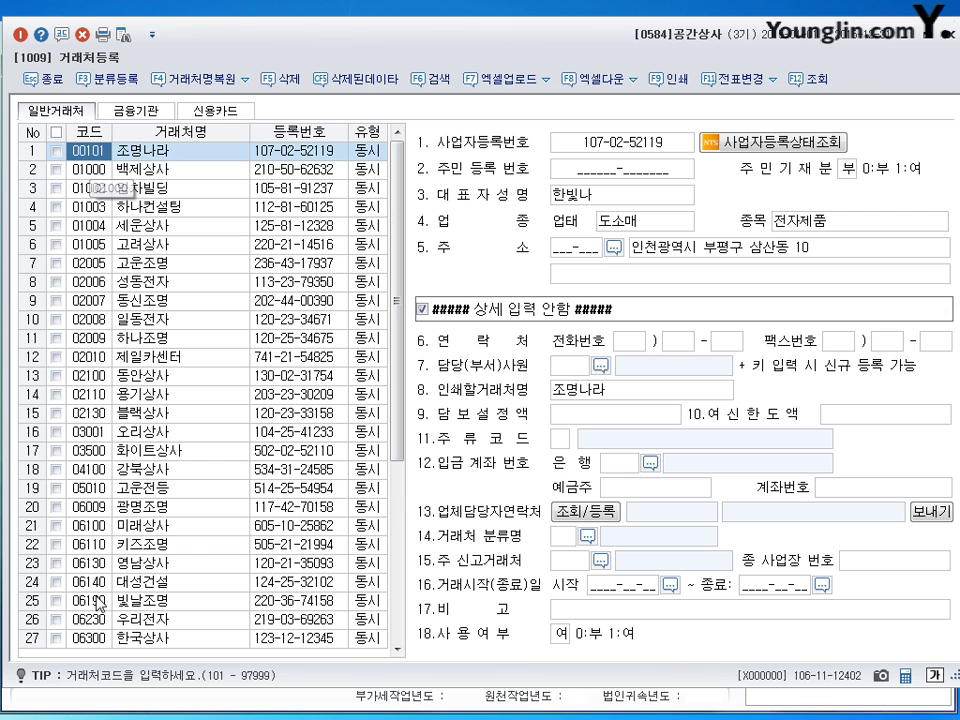
{"action": "scroll", "coordinate": [399, 449], "scroll_direction": "down", "scroll_amount": 2}
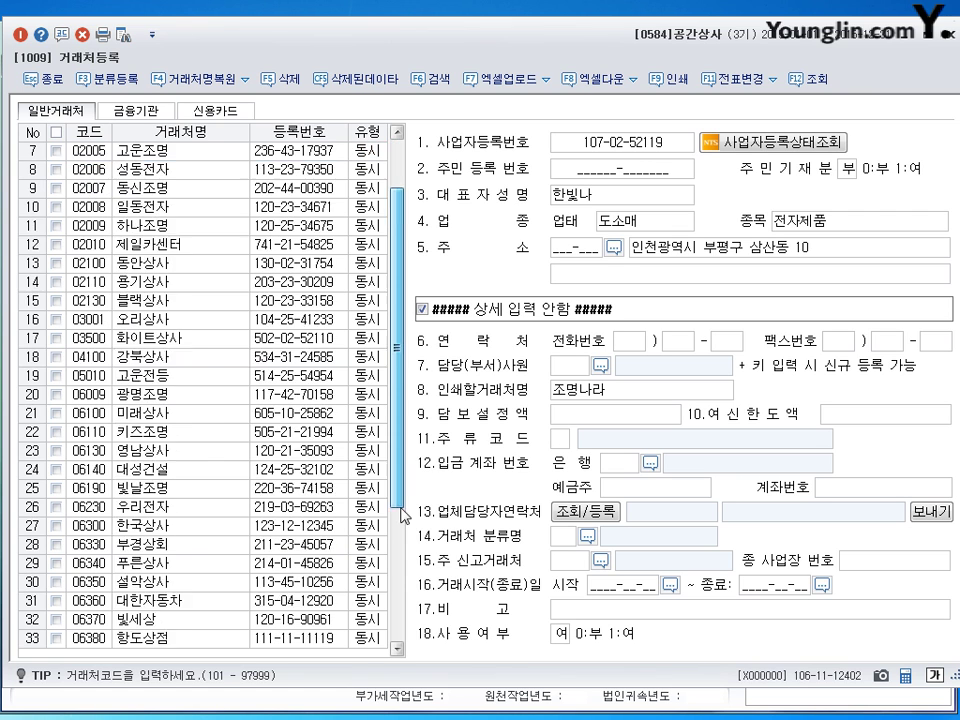
{"action": "scroll", "coordinate": [399, 455], "scroll_direction": "up", "scroll_amount": 2}
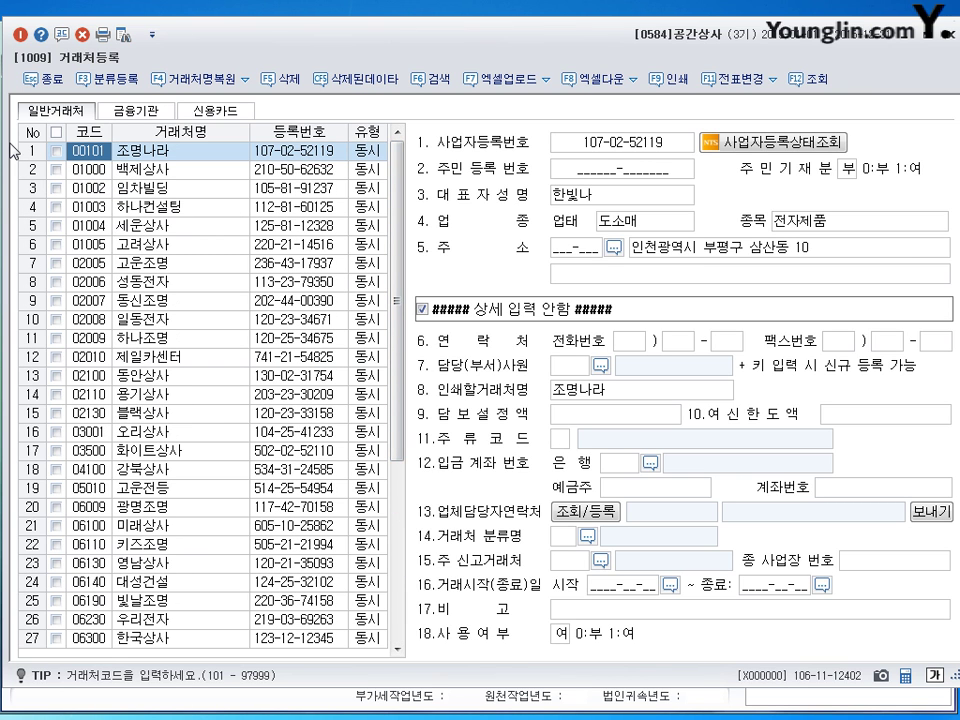
{"action": "right_click", "coordinate": [91, 154]}
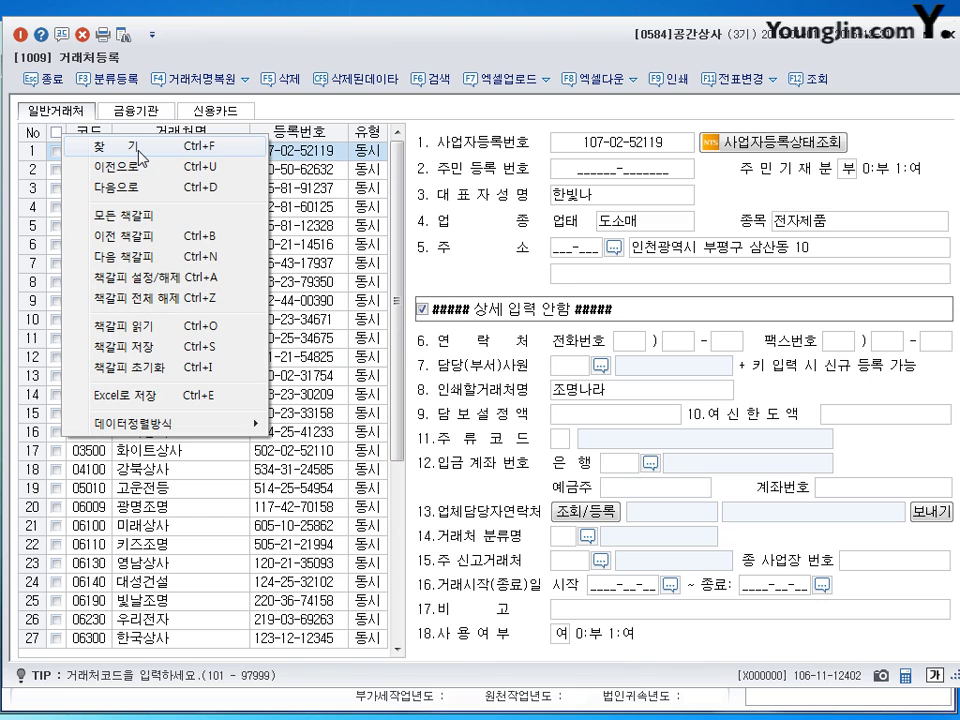
{"action": "left_click", "coordinate": [245, 29]}
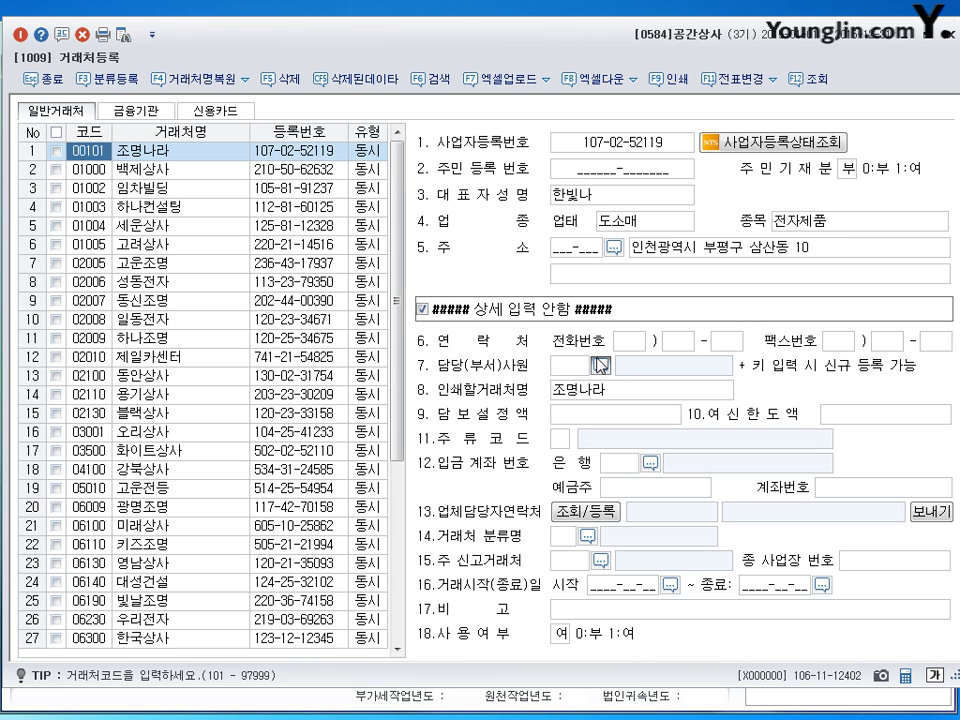
- Check 조명나라's registration number, representative, 업태 and 종목, replace its 주소 with the correct business address, and close the form
{"action": "left_click", "coordinate": [607, 195]}
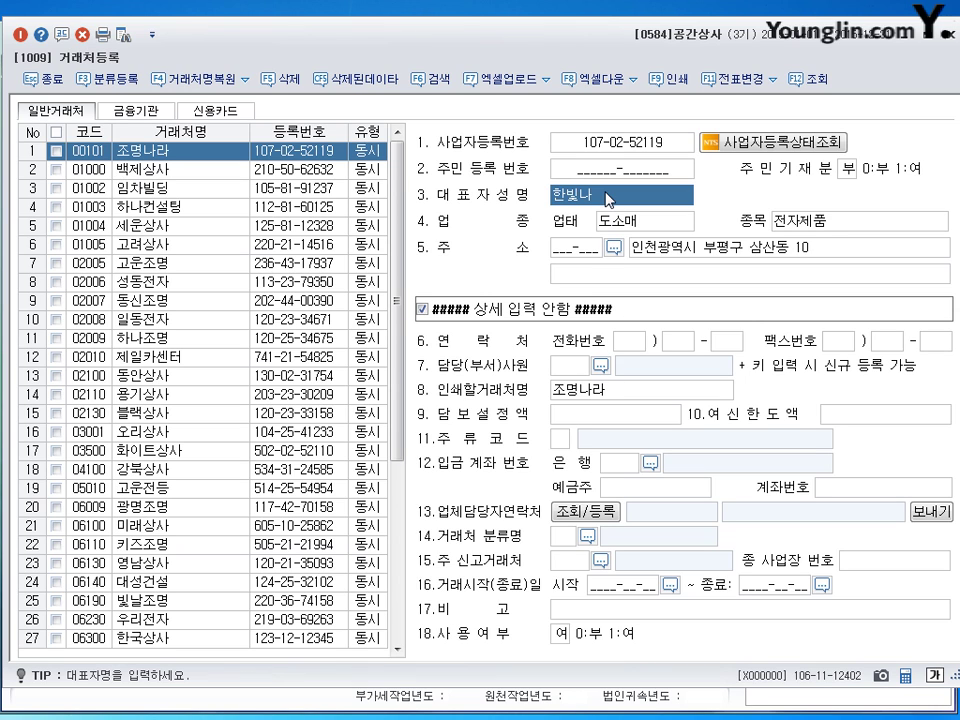
{"action": "left_click", "coordinate": [591, 147]}
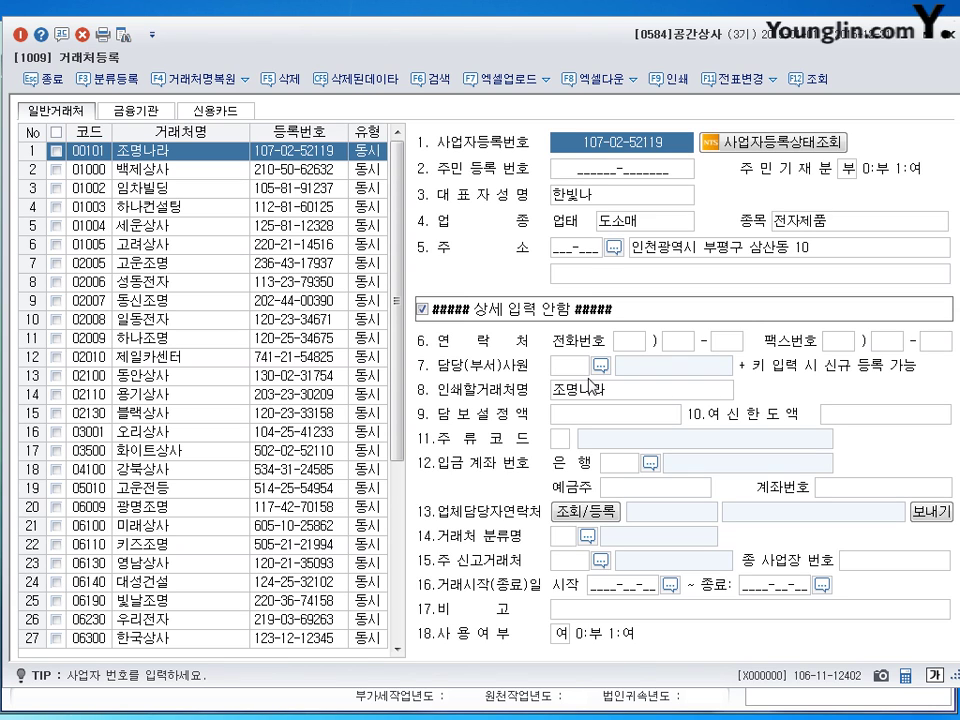
{"action": "left_click", "coordinate": [640, 222]}
{"action": "left_click", "coordinate": [831, 226]}
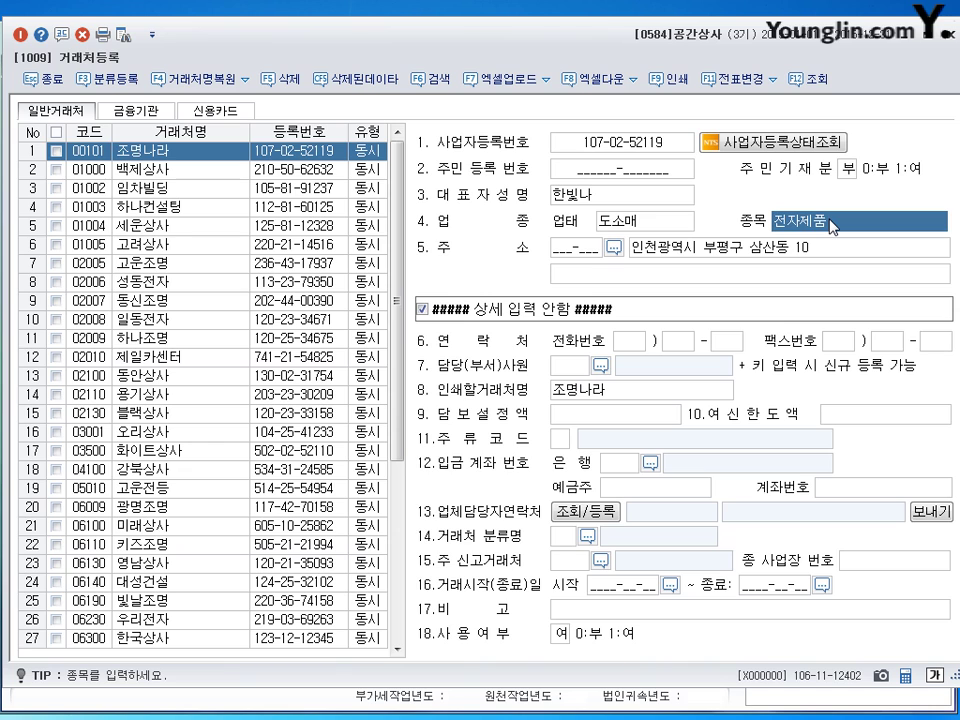
{"action": "key", "text": "Return"}
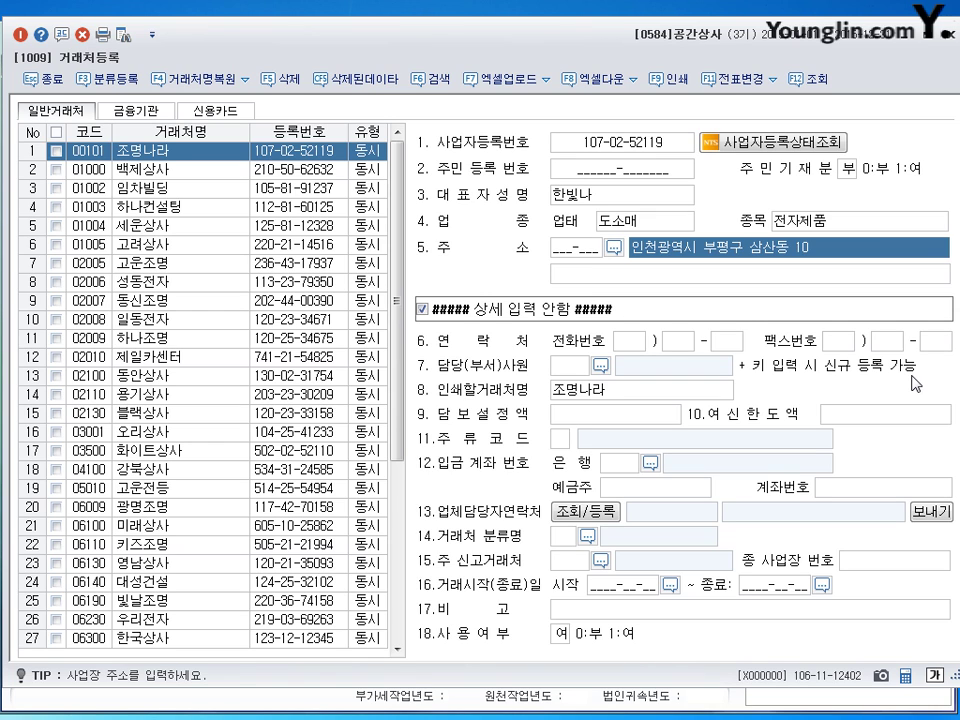
{"action": "type", "text": "서울 영등"}
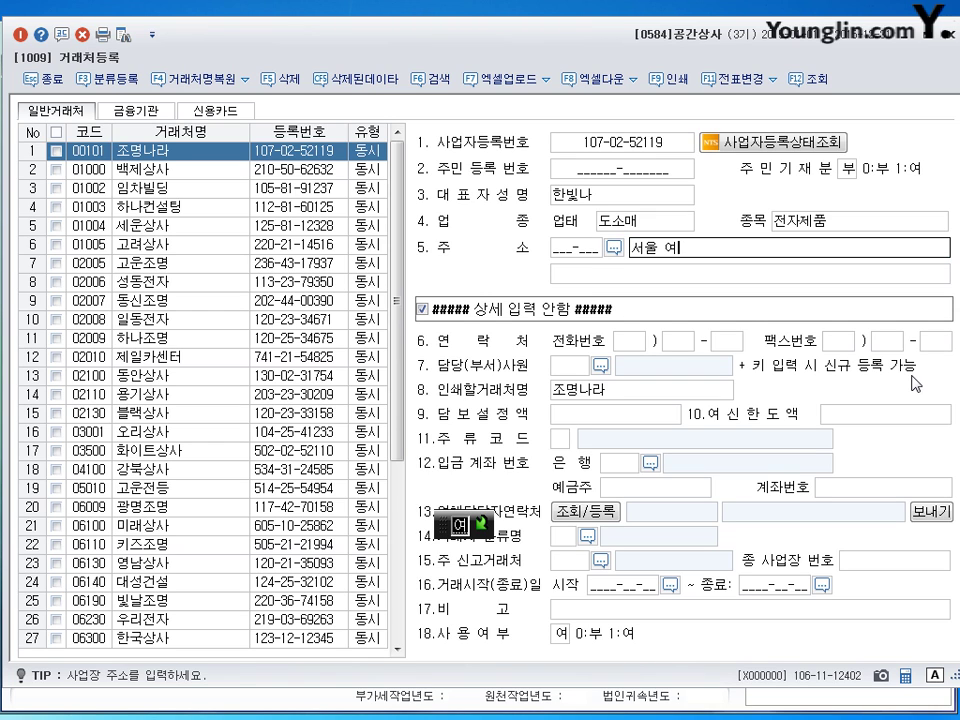
{"action": "type", "text": "포구"}
{"action": "type", "text": " 신길도"}
{"action": "type", "text": " 10"}
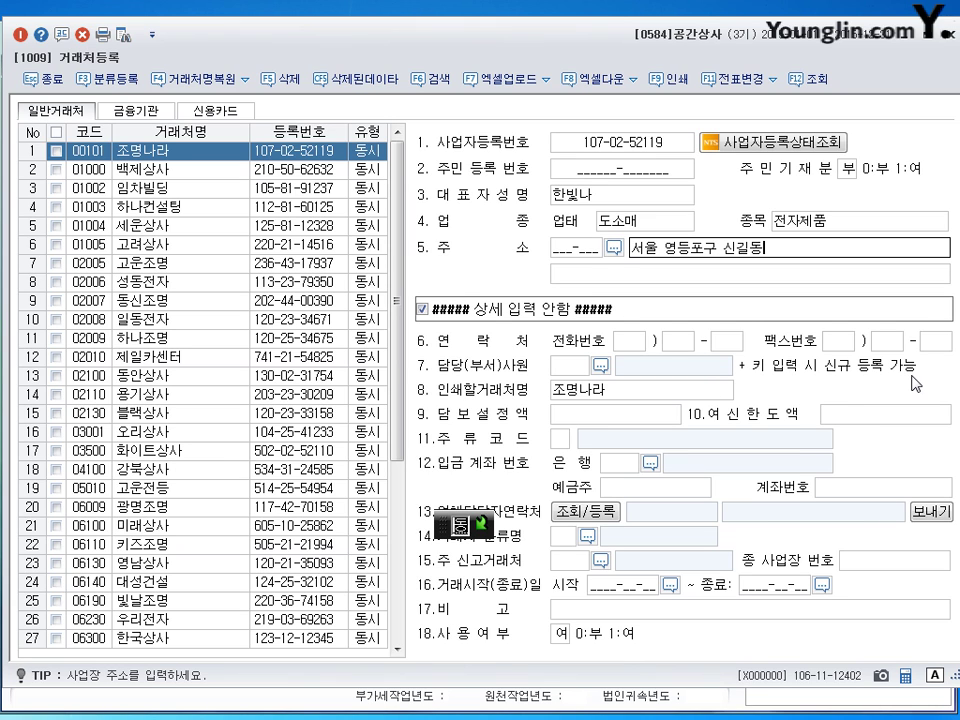
{"action": "key", "text": "Return"}
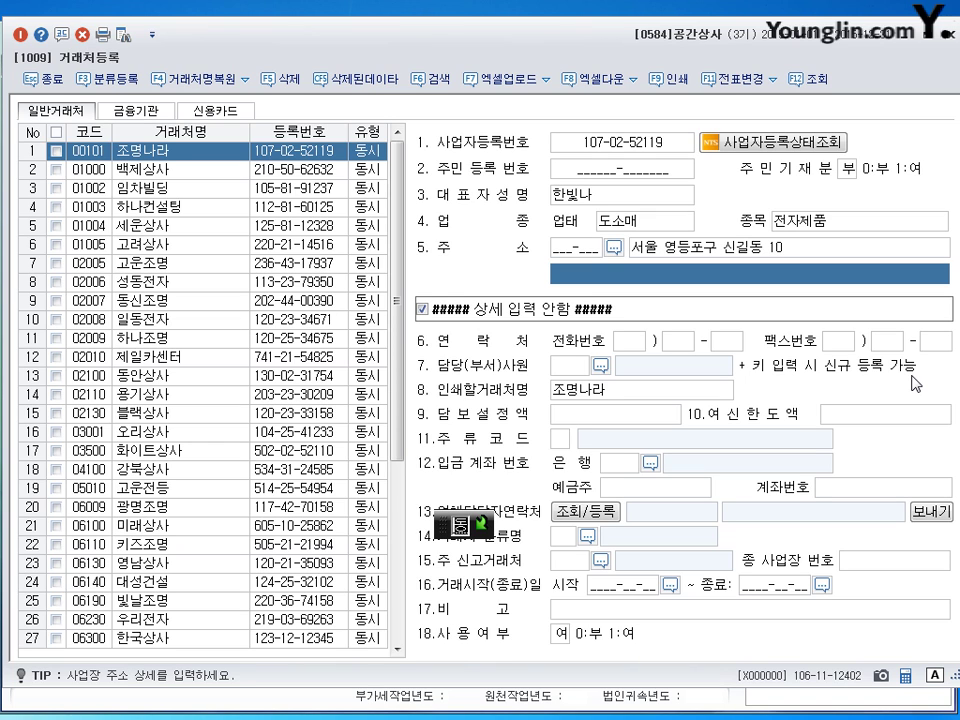
{"action": "left_click", "coordinate": [760, 252]}
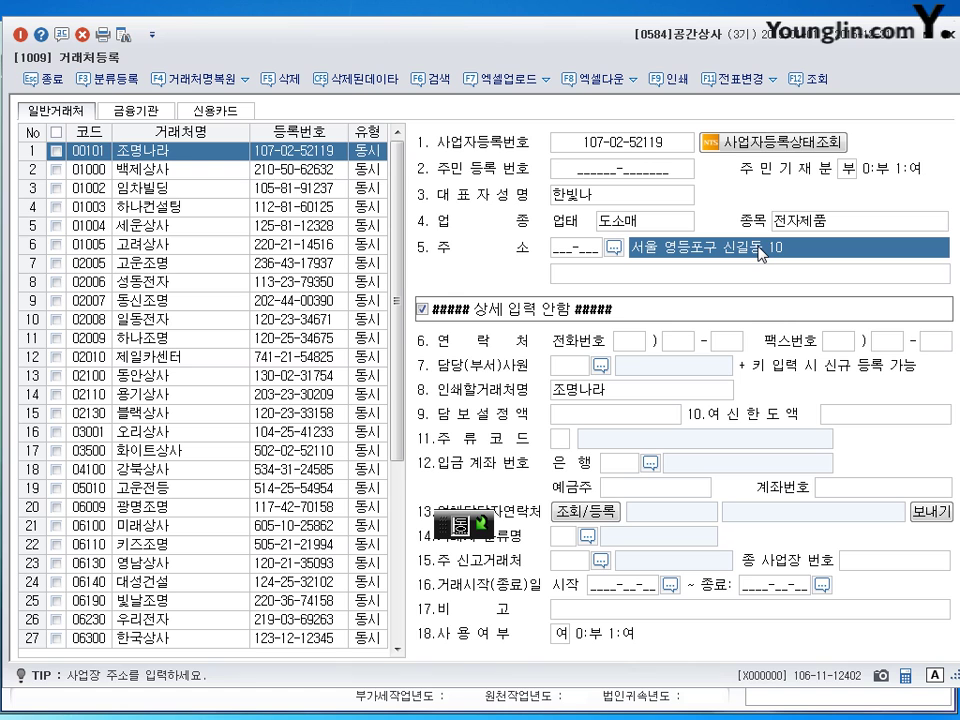
{"action": "key", "text": "Escape"}
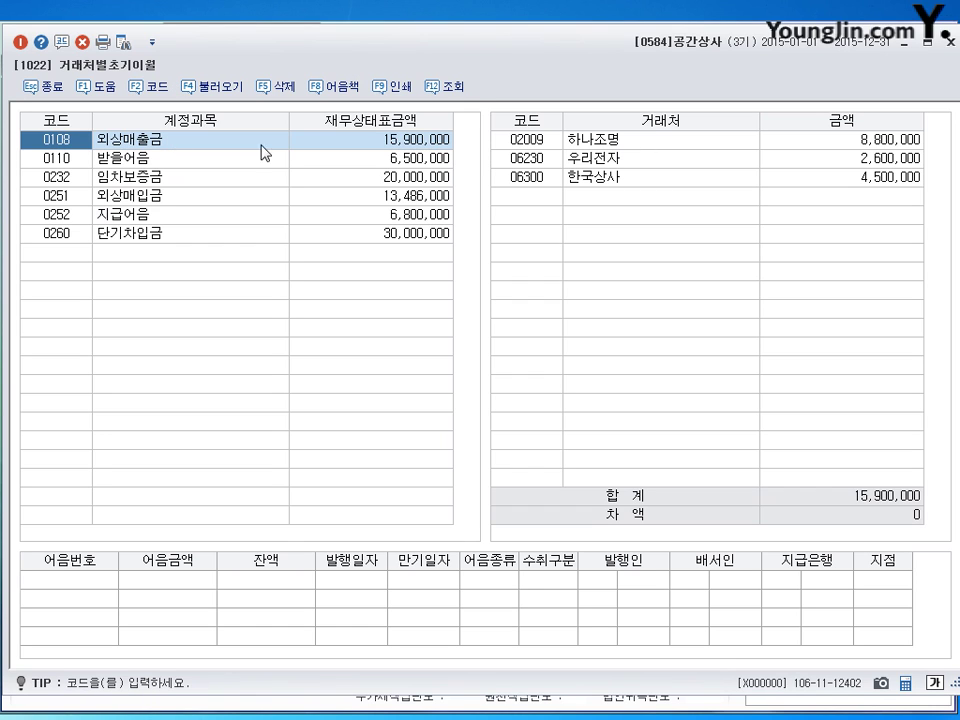
- In 거래처별초기이월, set the 외상매출금 opening balances to 4,500,000 for 우리전자 and 2,600,000 for 한국상사
{"action": "left_click", "coordinate": [652, 145]}
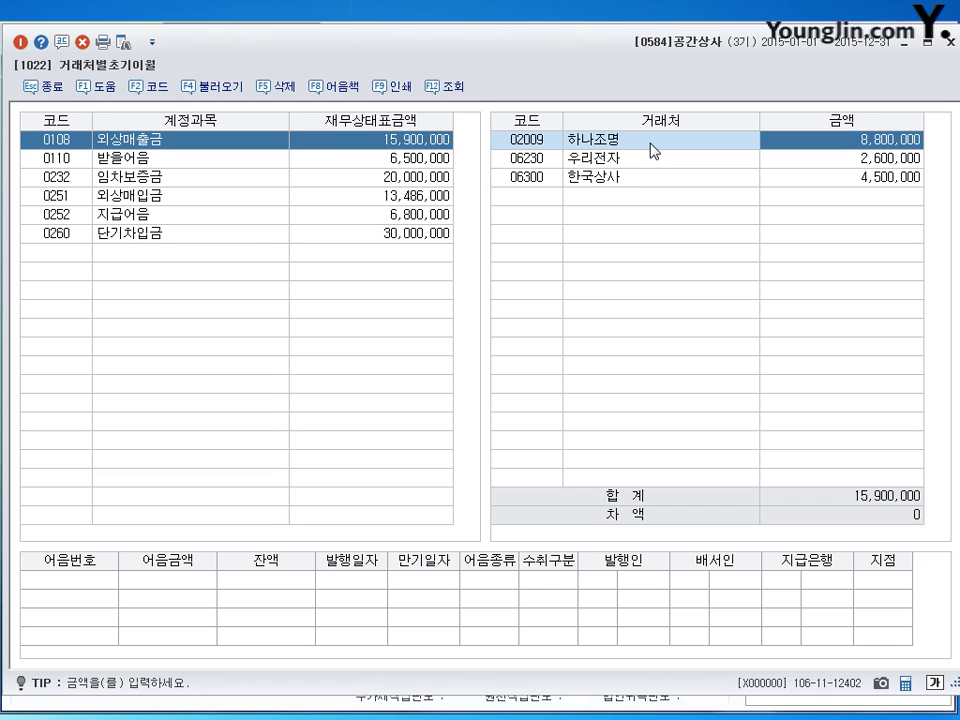
{"action": "key", "text": "Return"}
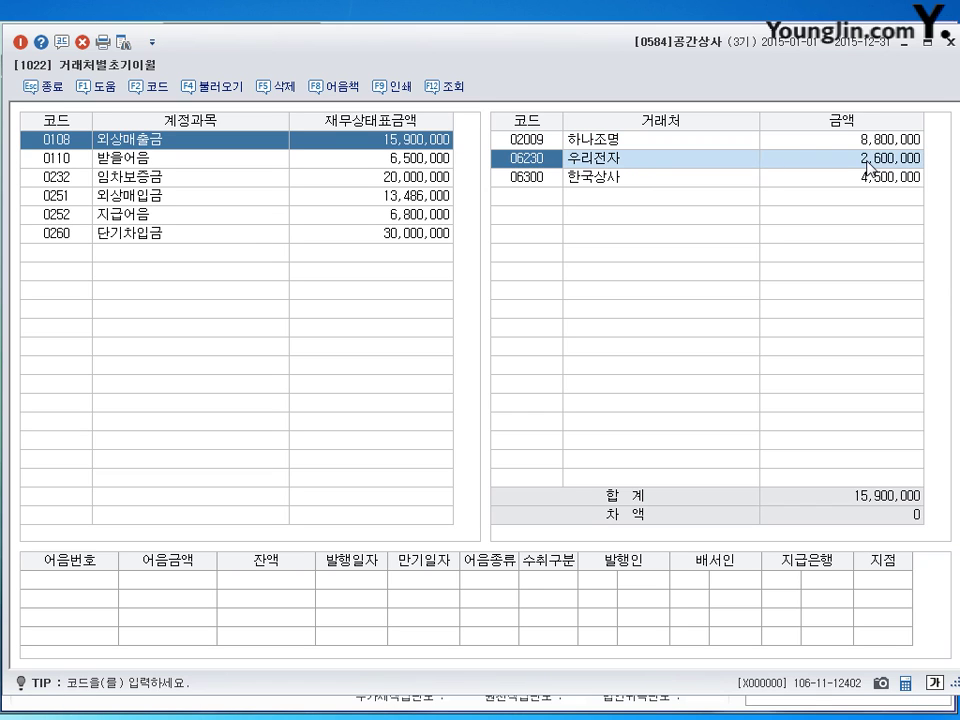
{"action": "key", "text": "Return"}
{"action": "type", "text": "4500000"}
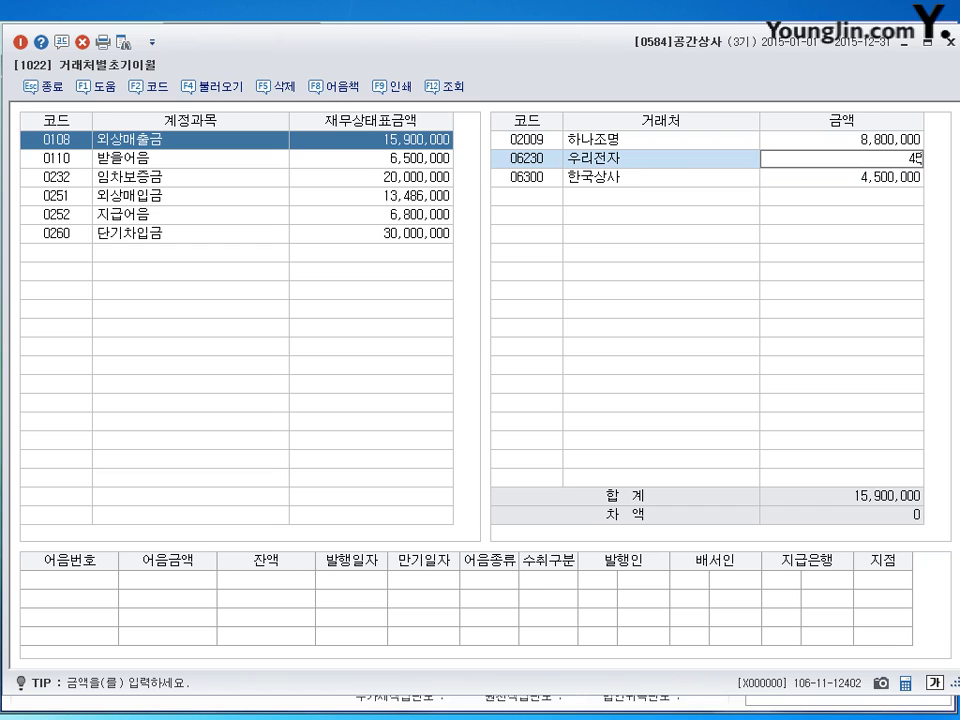
{"action": "key", "text": "Return"}
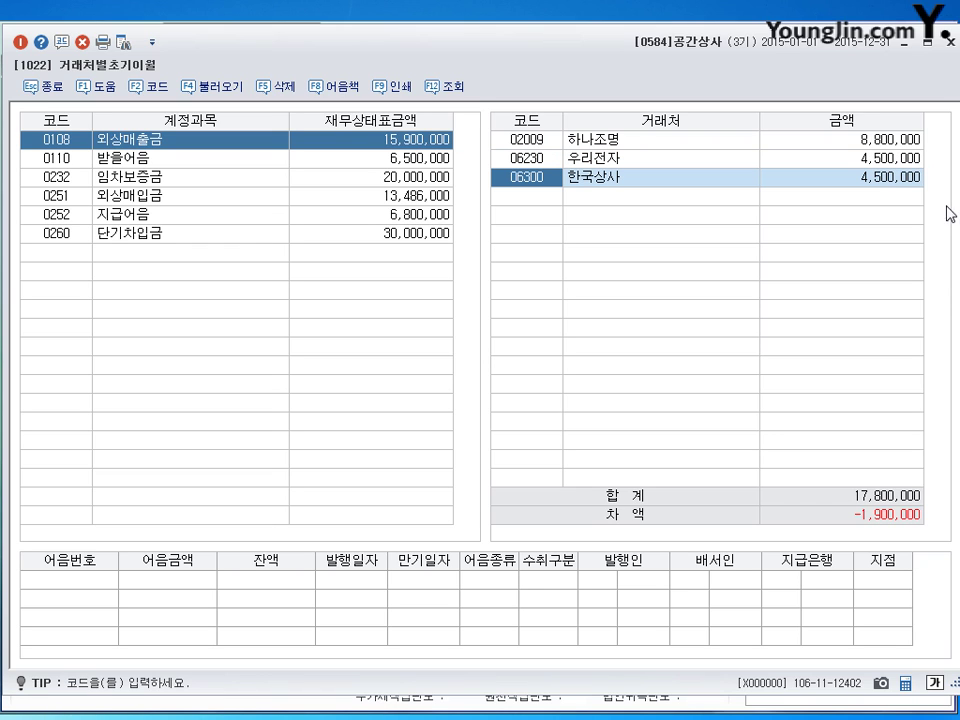
{"action": "left_click", "coordinate": [905, 178]}
{"action": "type", "text": "2600000"}
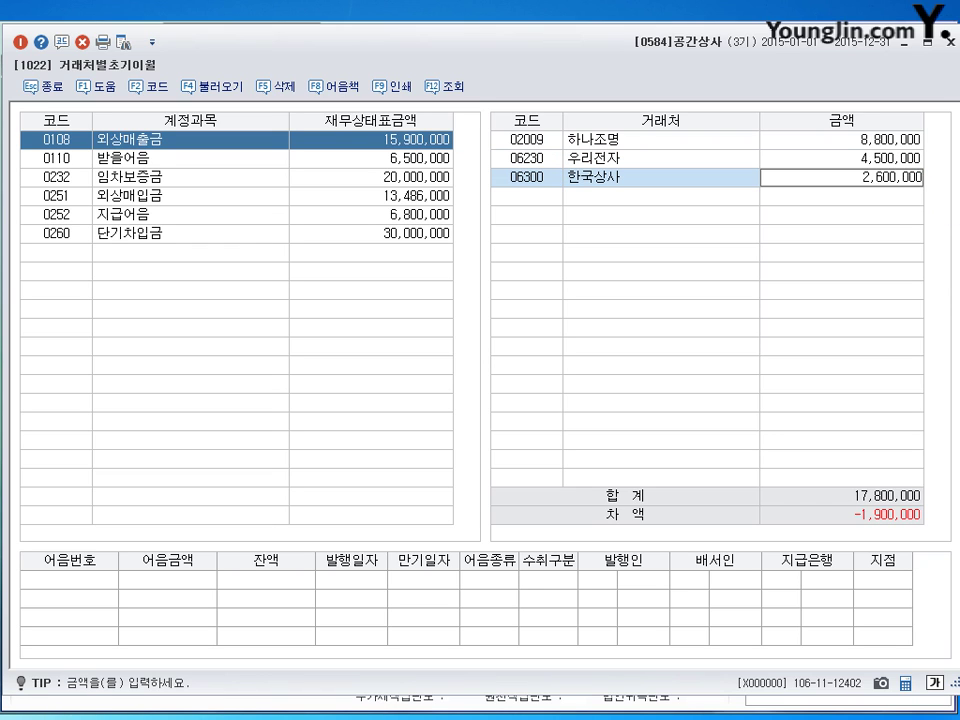
{"action": "key", "text": "Return"}
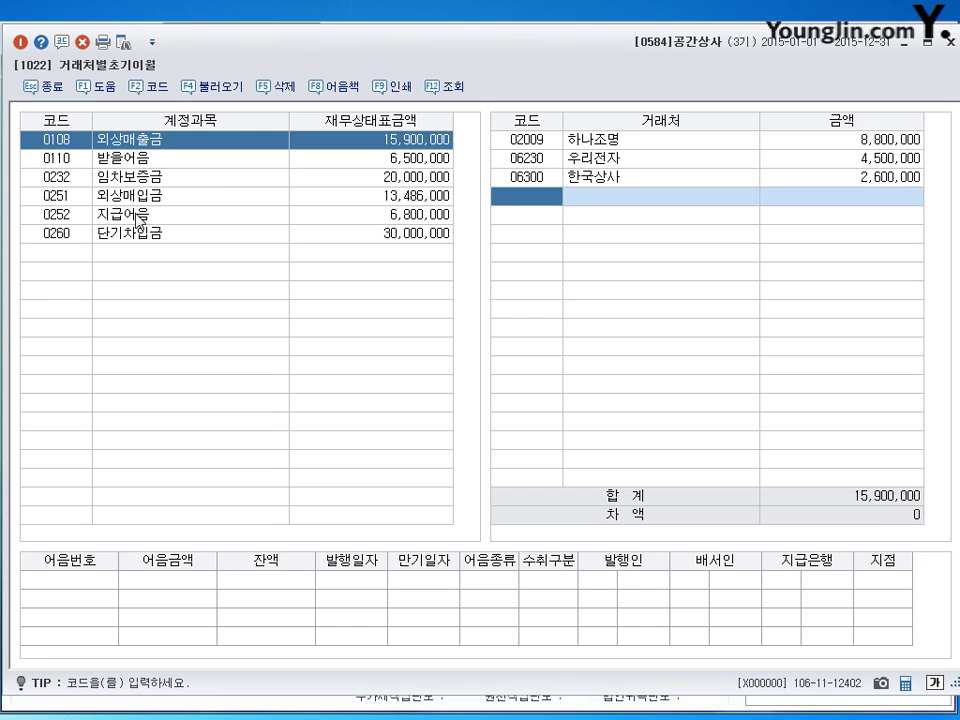
- Add customer 02008 일동전자 with 900,000 to the 지급어음 opening balances and close 거래처별초기이월
{"action": "left_click", "coordinate": [66, 215]}
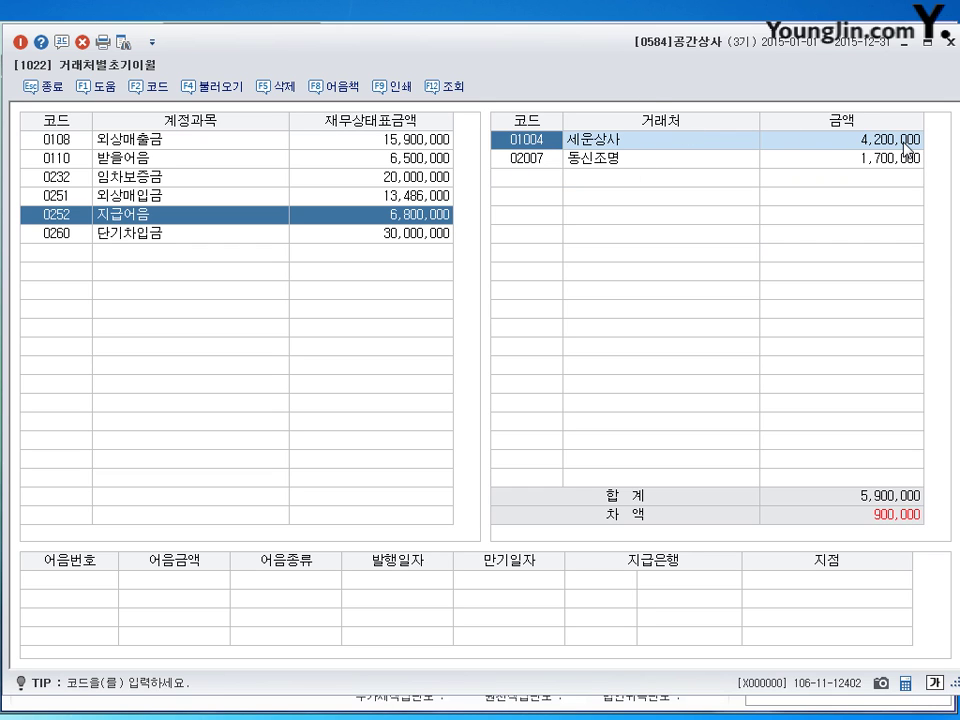
{"action": "left_click", "coordinate": [521, 179]}
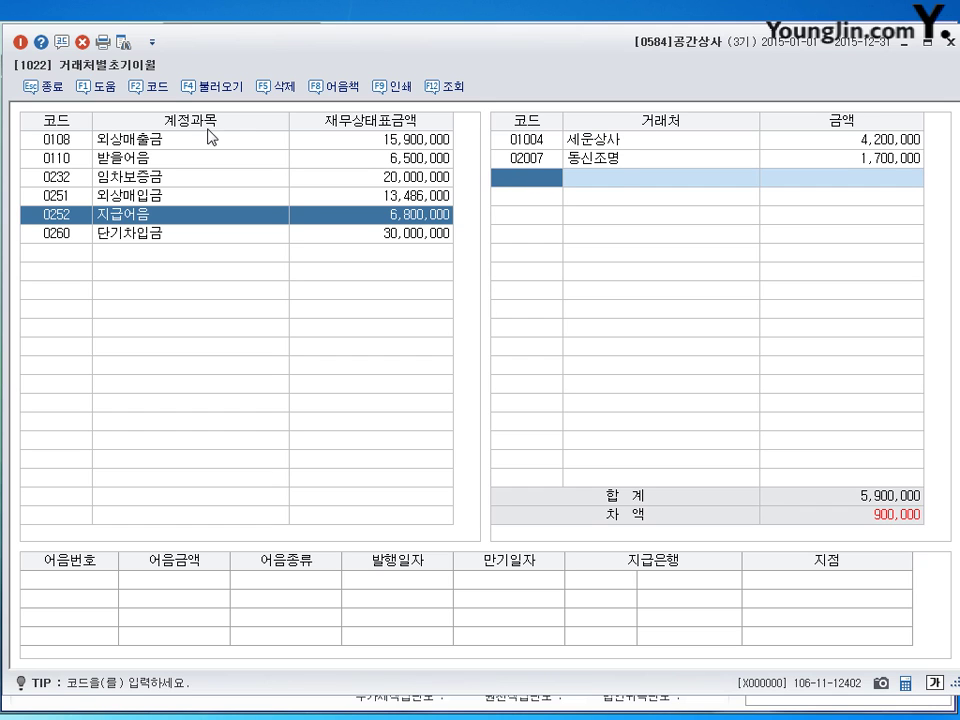
{"action": "left_click", "coordinate": [161, 93]}
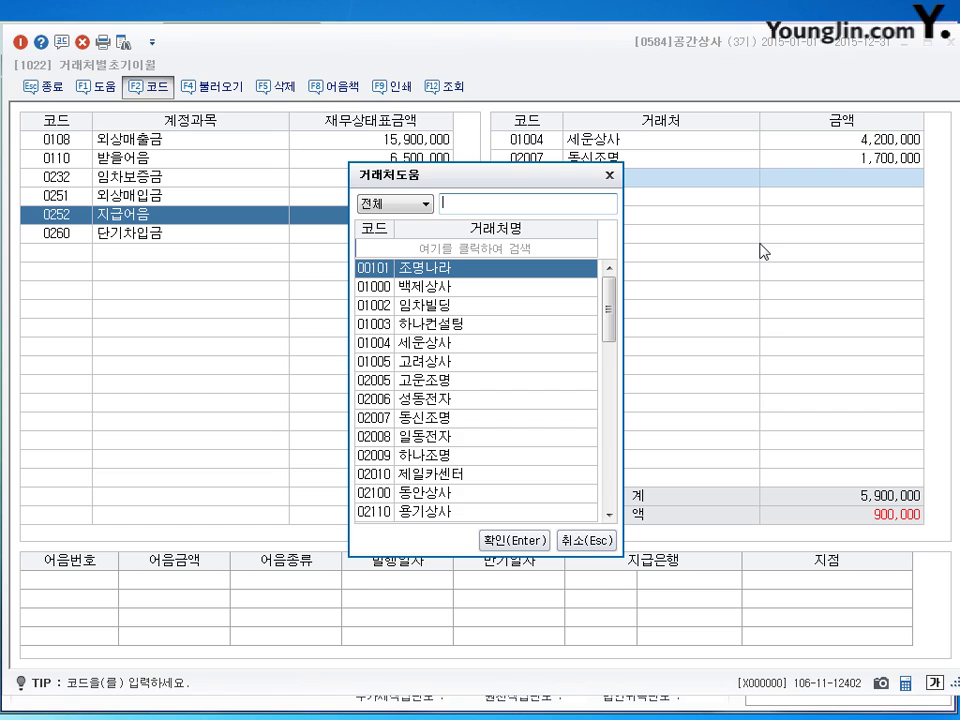
{"action": "type", "text": "ㅇ"}
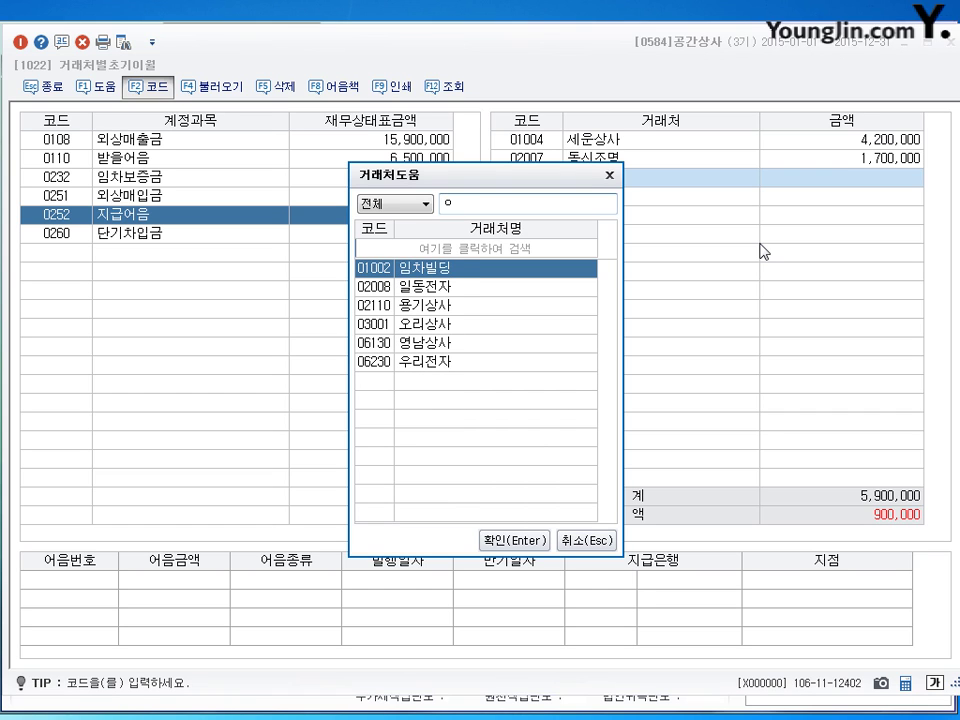
{"action": "key", "text": "BackSpace"}
{"action": "type", "text": "ㅎ일동"}
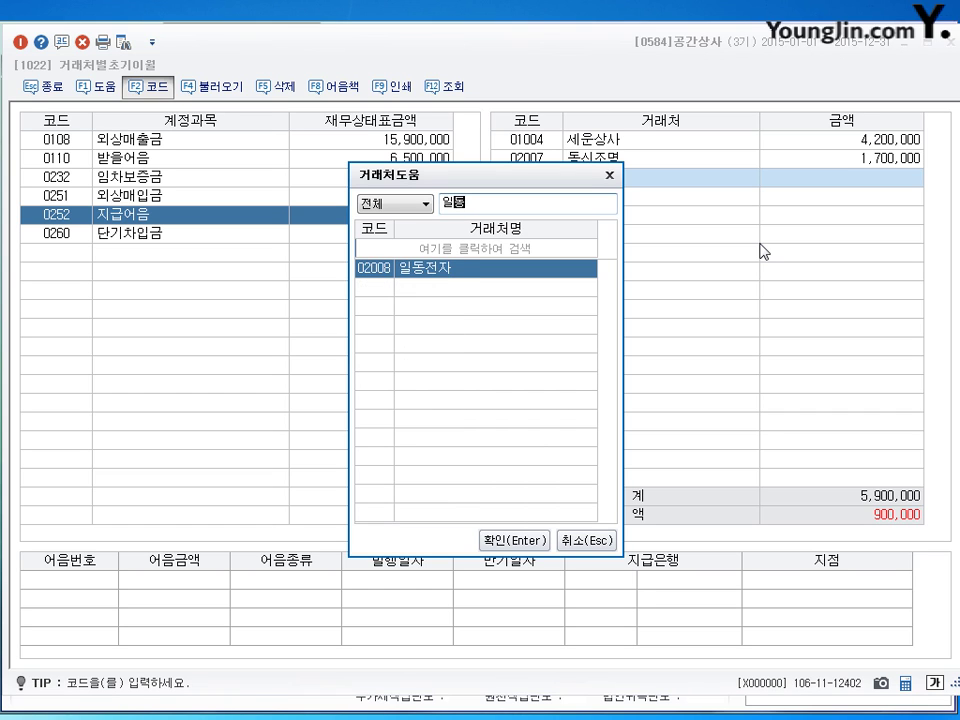
{"action": "left_click", "coordinate": [512, 540]}
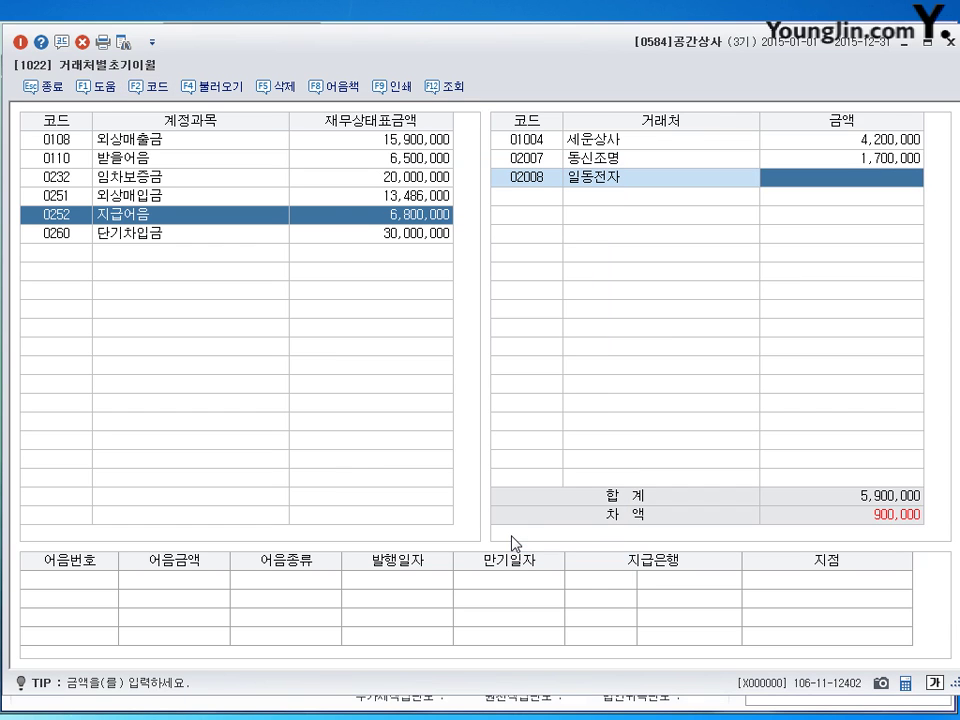
{"action": "type", "text": "900000"}
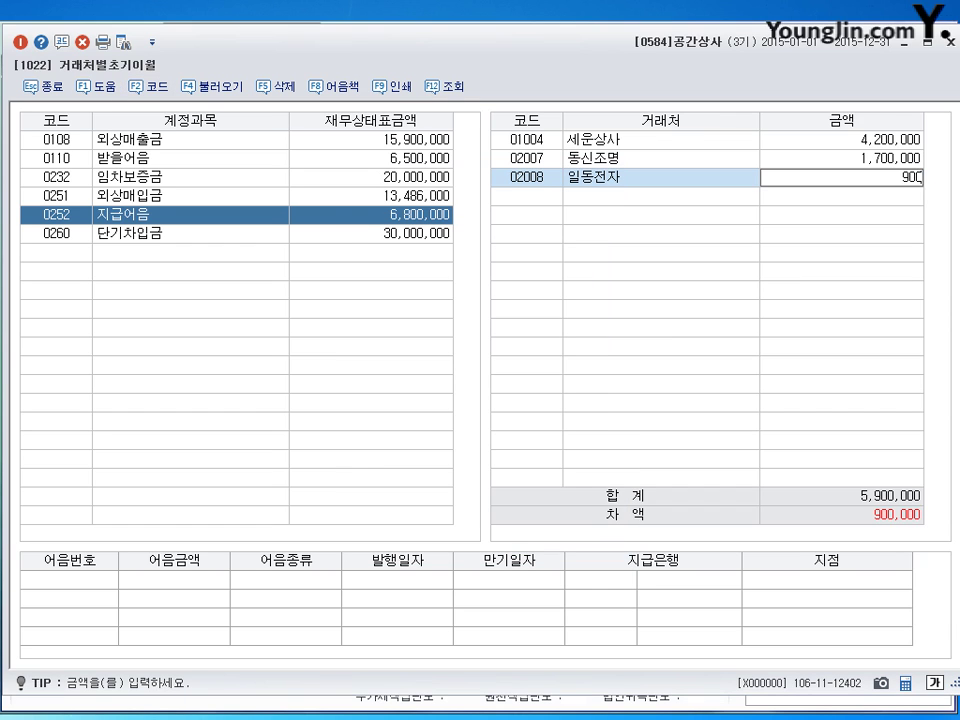
{"action": "key", "text": "Return"}
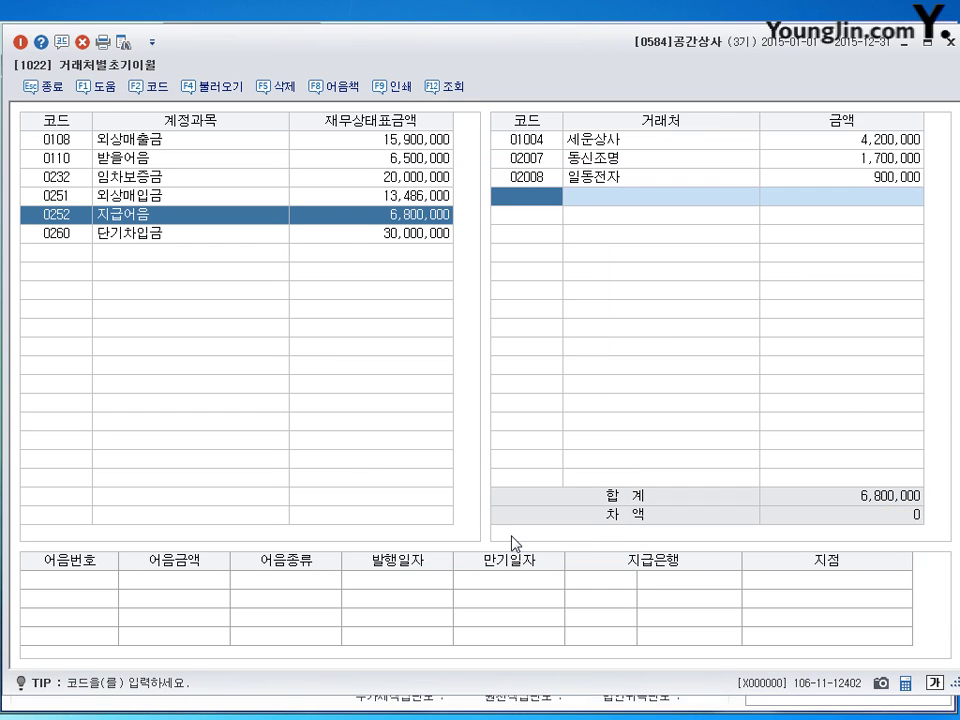
{"action": "left_click", "coordinate": [950, 42]}
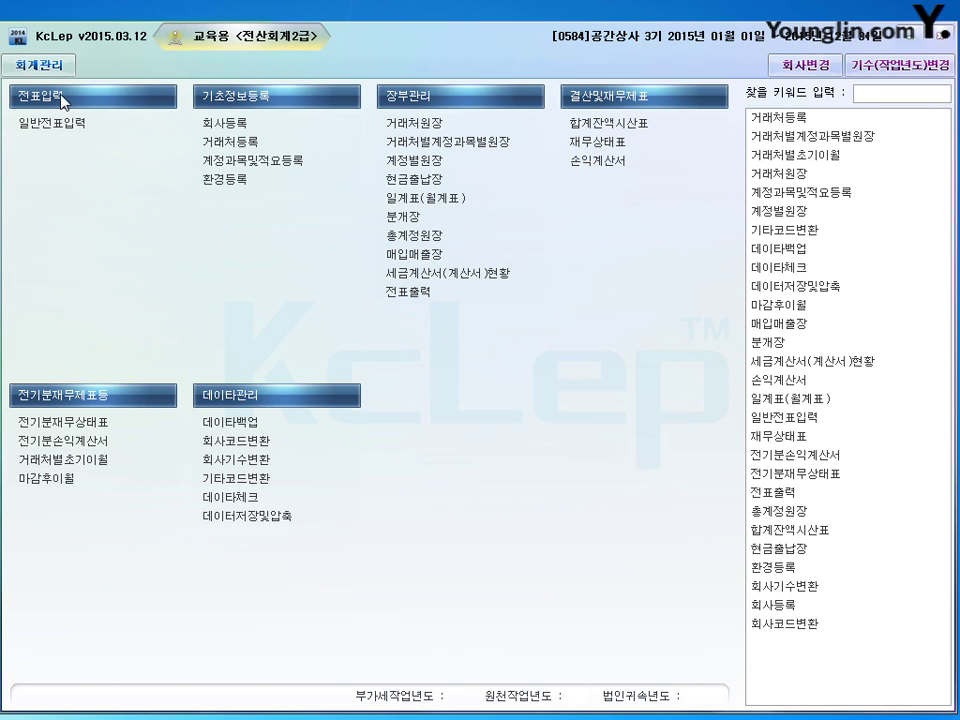
- Open 일반전표입력 and load the vouchers dated September 30 (9월 30일)
{"action": "left_click", "coordinate": [62, 125]}
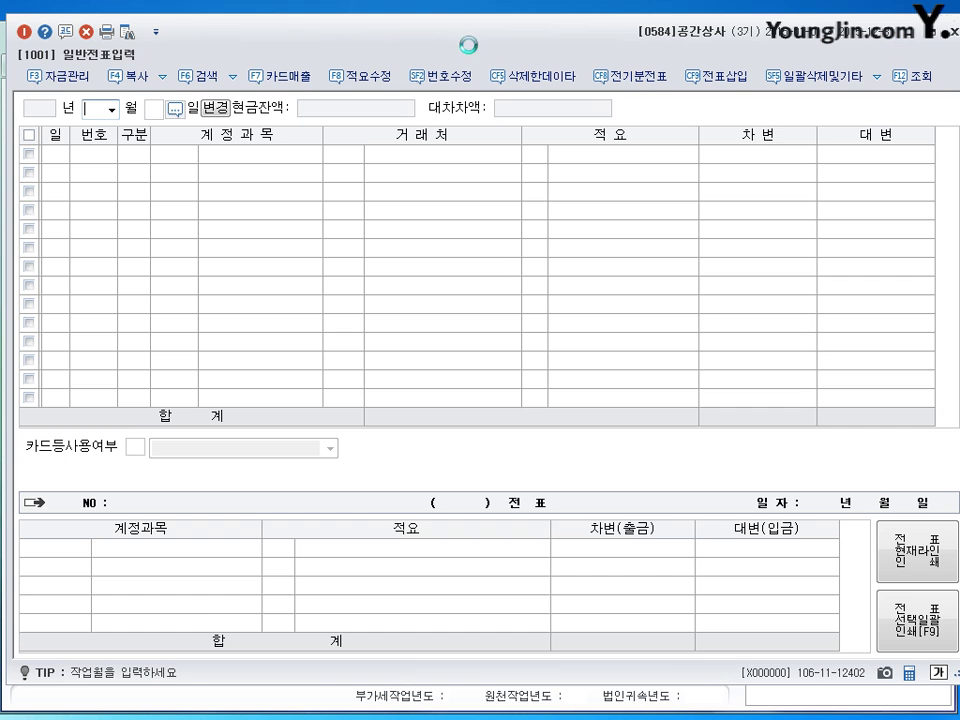
{"action": "left_click_drag", "start_coordinate": [489, 47], "coordinate": [482, 60]}
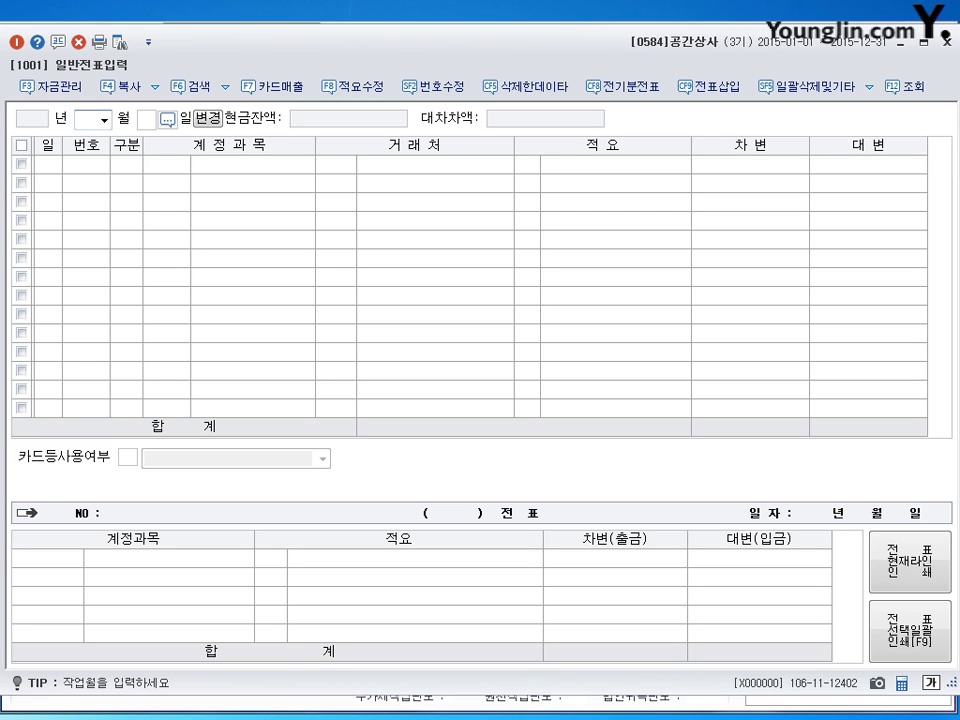
{"action": "type", "text": "9"}
{"action": "key", "text": "Return"}
{"action": "type", "text": "30"}
{"action": "key", "text": "Return"}
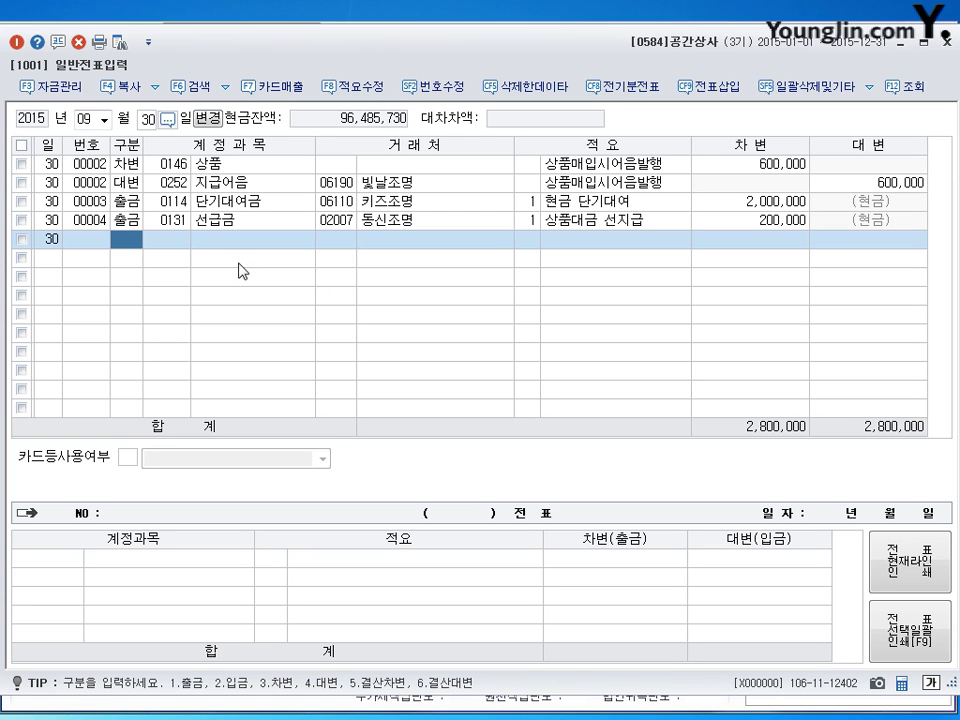
- Check the September 30 선급금 entry for 동신조명 and load all October (10월) vouchers with the day left blank
{"action": "left_click", "coordinate": [200, 224]}
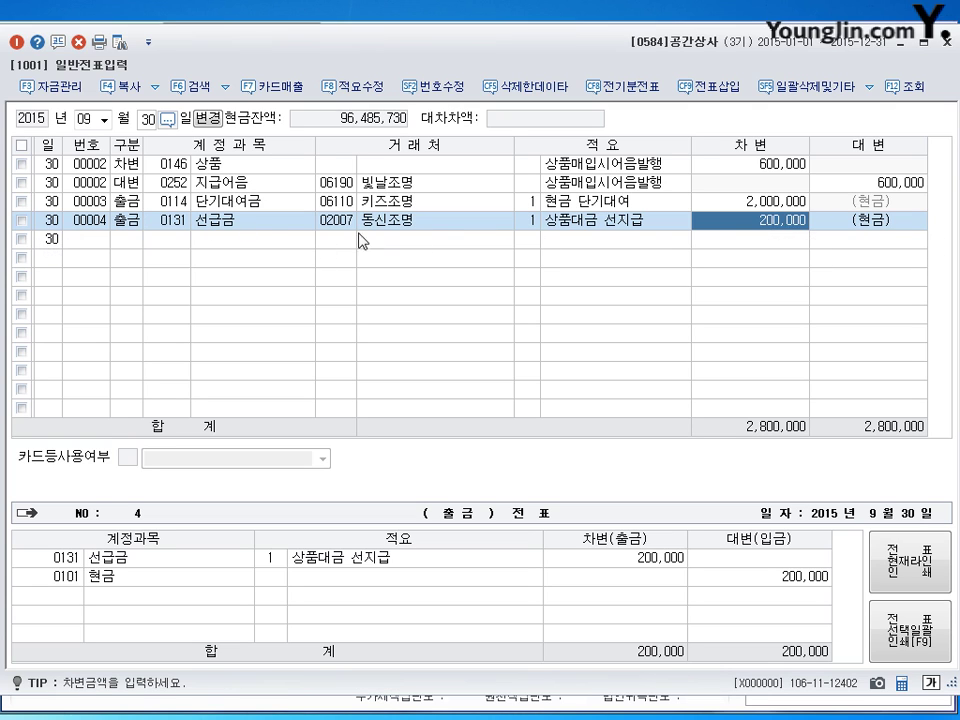
{"action": "left_click", "coordinate": [753, 228]}
{"action": "left_click", "coordinate": [88, 119]}
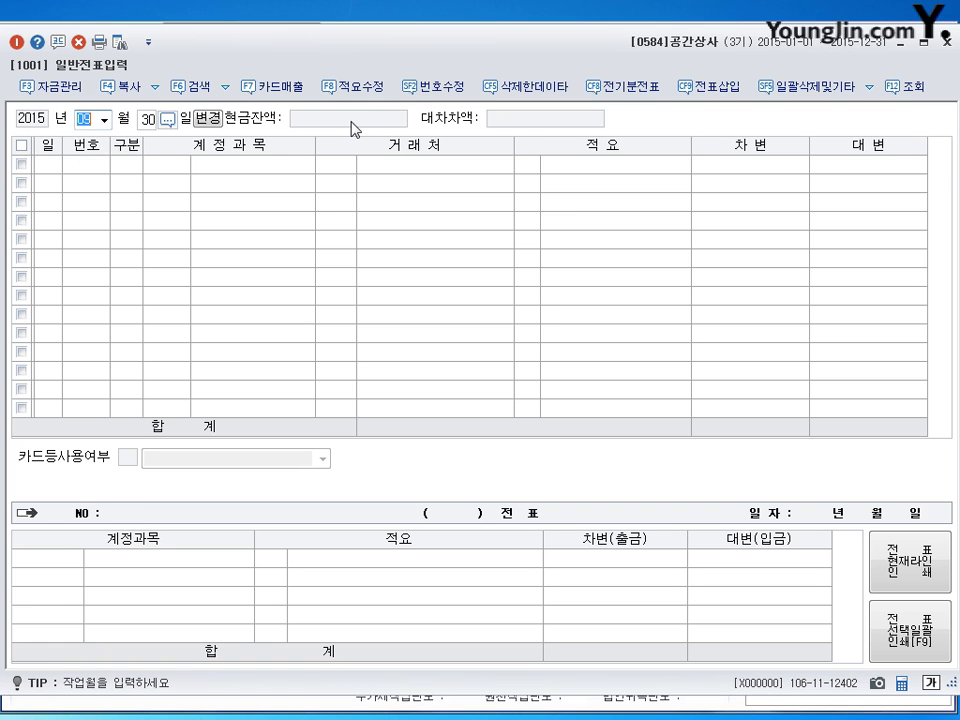
{"action": "type", "text": "10"}
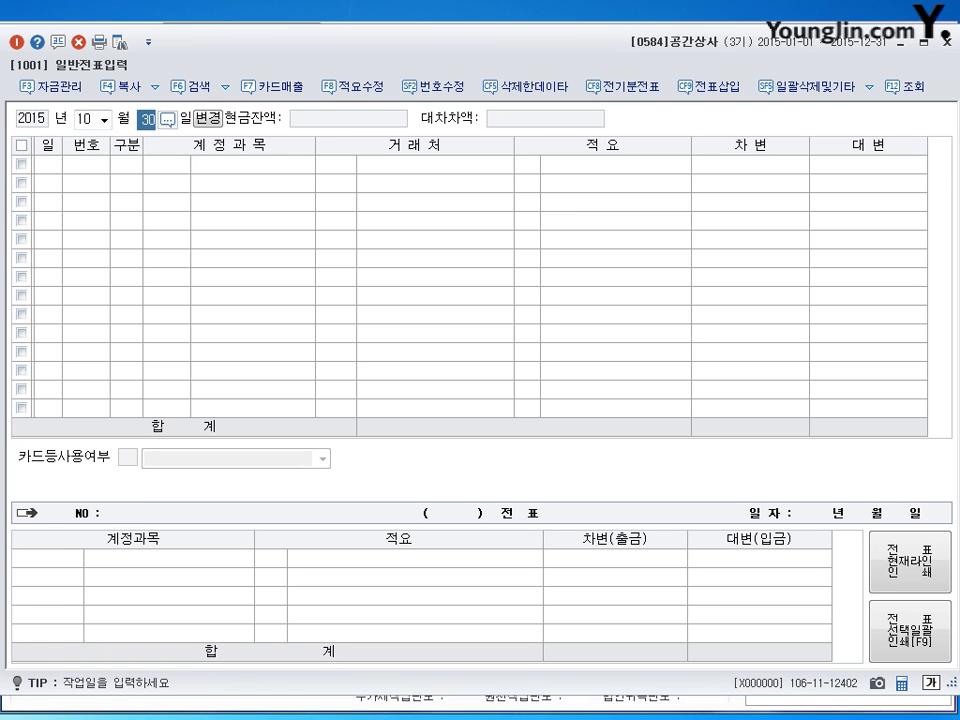
{"action": "key", "text": "BackSpace"}
{"action": "key", "text": "Return"}
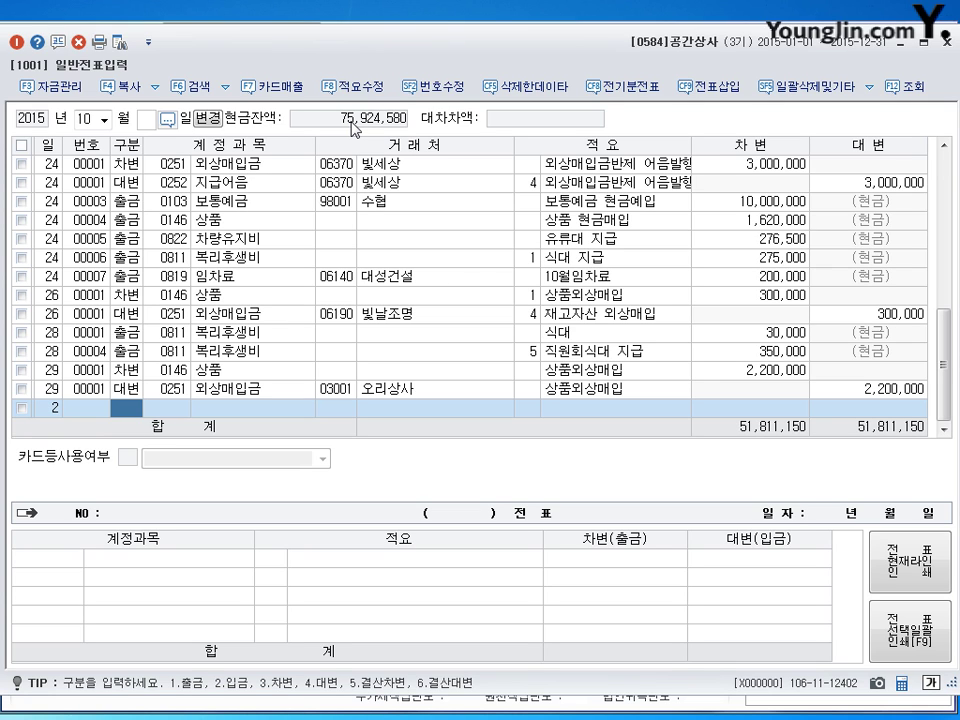
- Enter a debit (차변) line dated October 2 for account 0146 상품 with 1,610,000, without a customer or description
{"action": "type", "text": "3"}
{"action": "key", "text": "Return"}
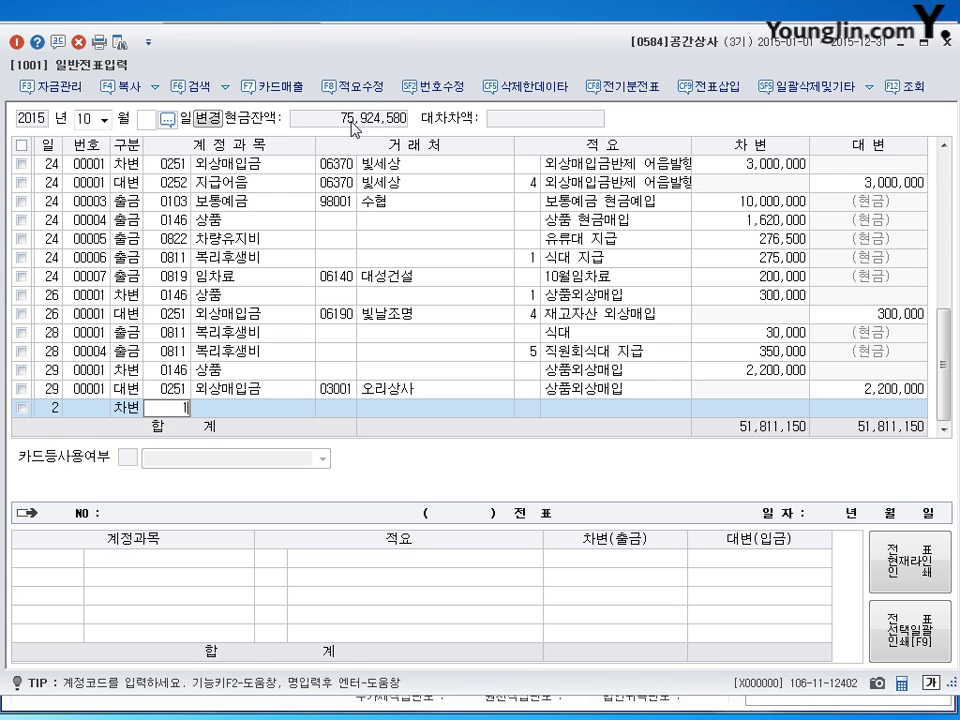
{"action": "type", "text": "146"}
{"action": "key", "text": "Return"}
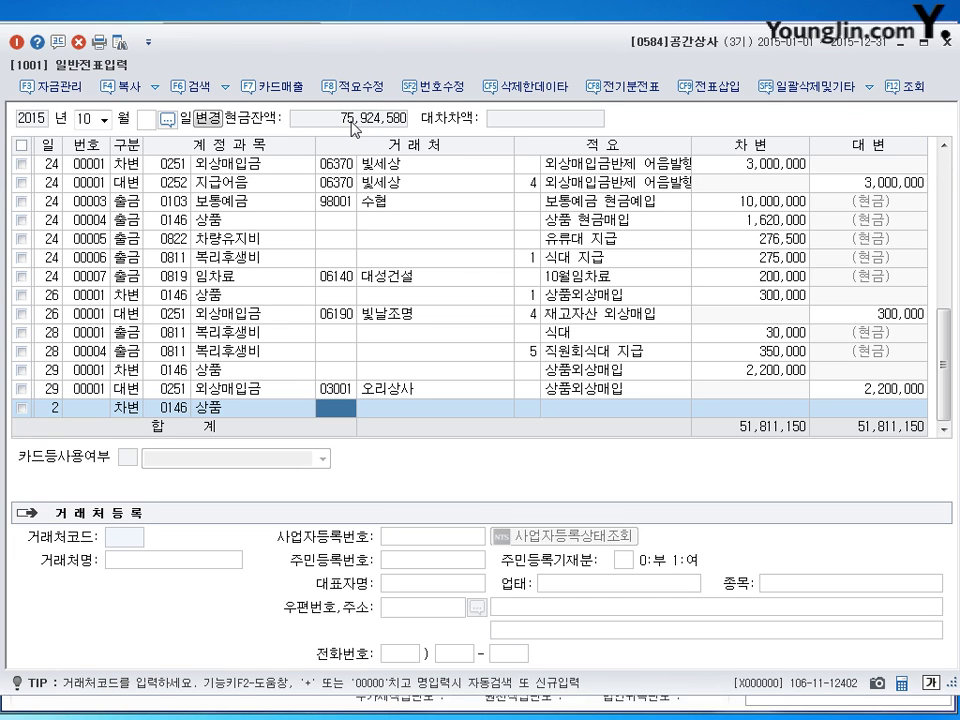
{"action": "type", "text": "1610"}
{"action": "key", "text": "Escape"}
{"action": "key", "text": "Return"}
{"action": "key", "text": "Return"}
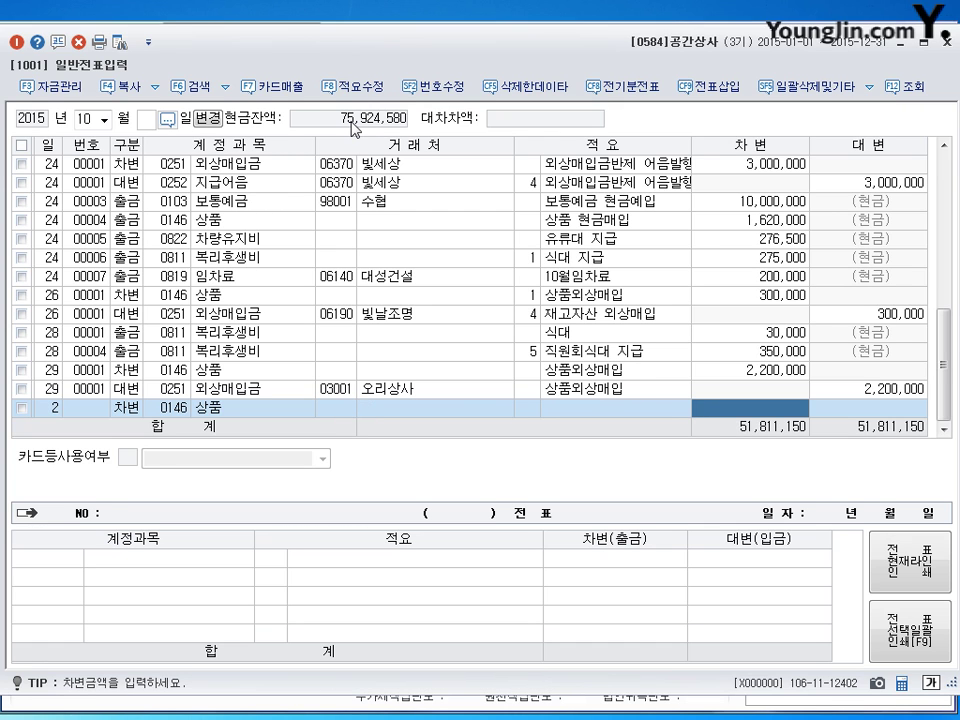
{"action": "type", "text": "1610000"}
{"action": "key", "text": "Return"}
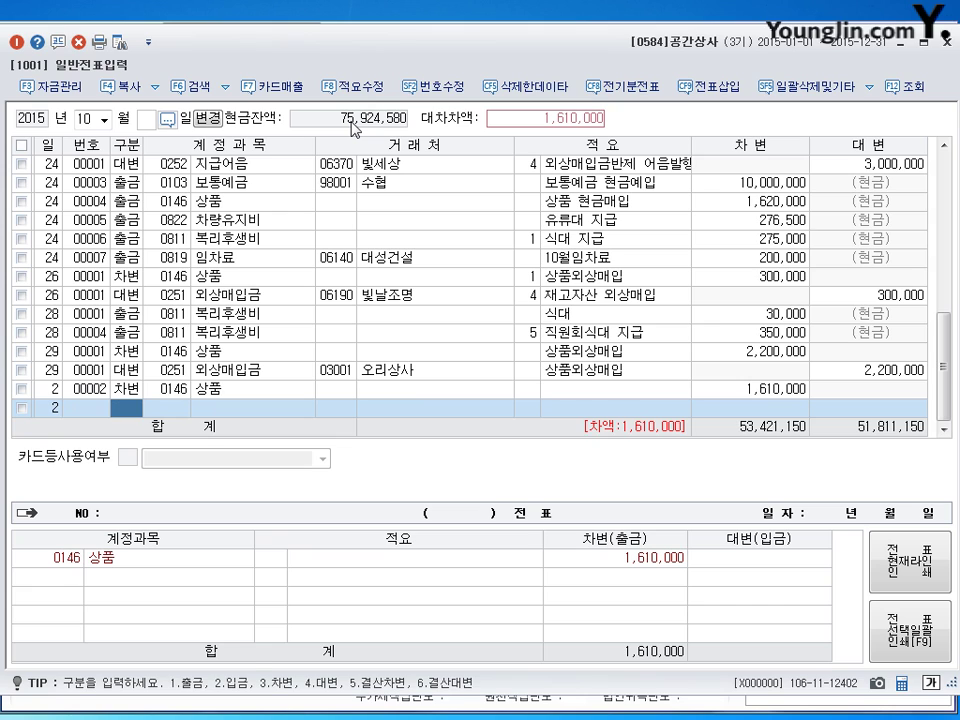
- Add a credit (대변) line to the October 2 voucher for 0131 선급금 with customer 동신조명 and amount 200,000
{"action": "type", "text": "4"}
{"action": "key", "text": "Return"}
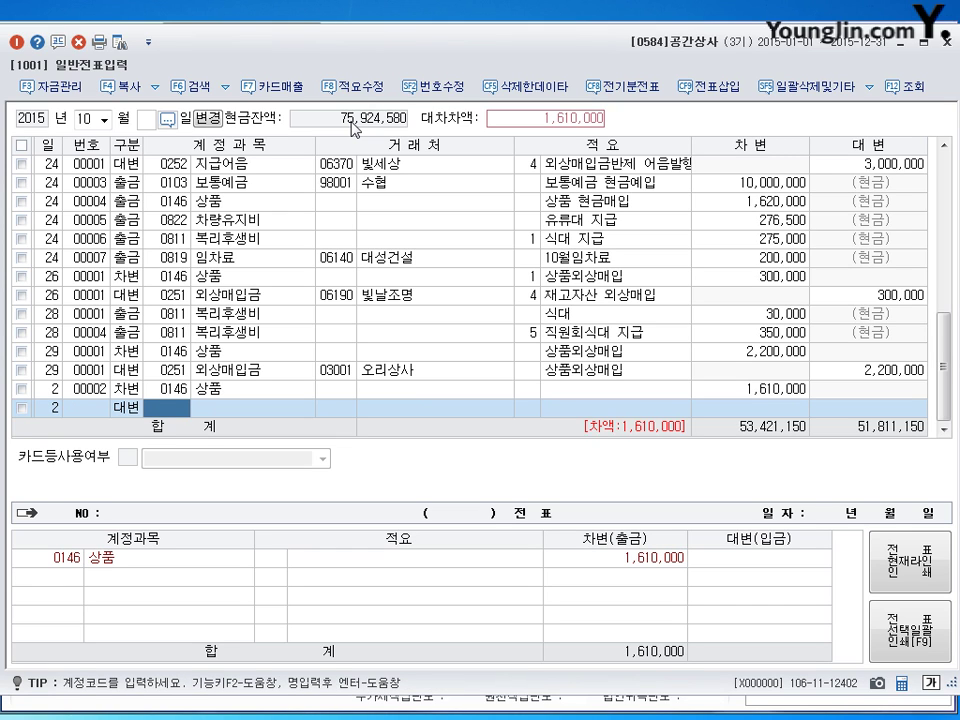
{"action": "type", "text": "0131"}
{"action": "key", "text": "Return"}
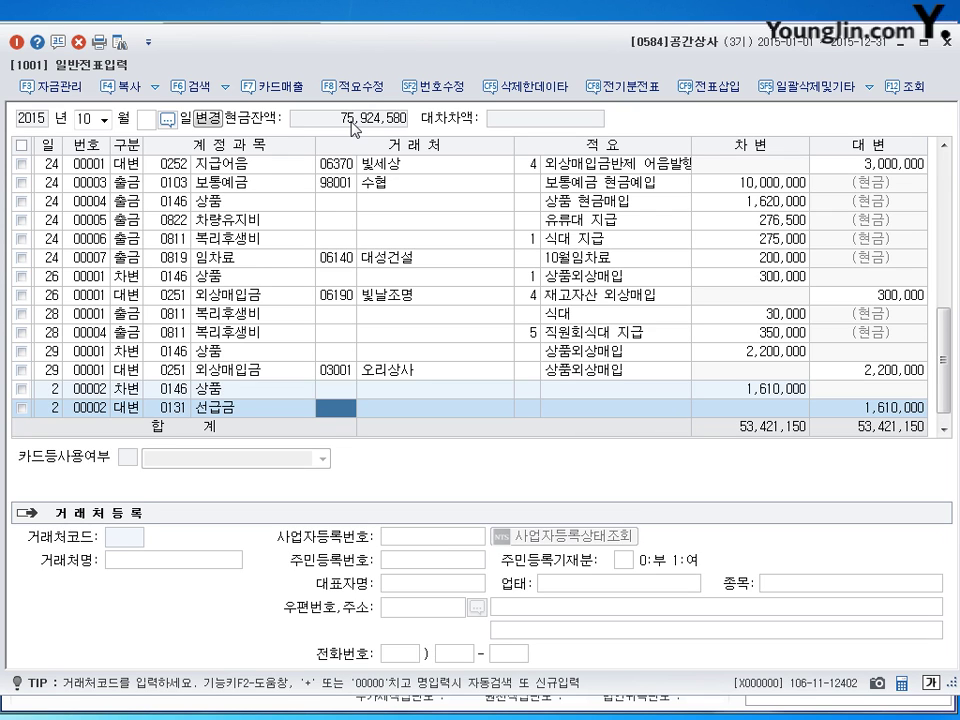
{"action": "type", "text": "동ㅅ"}
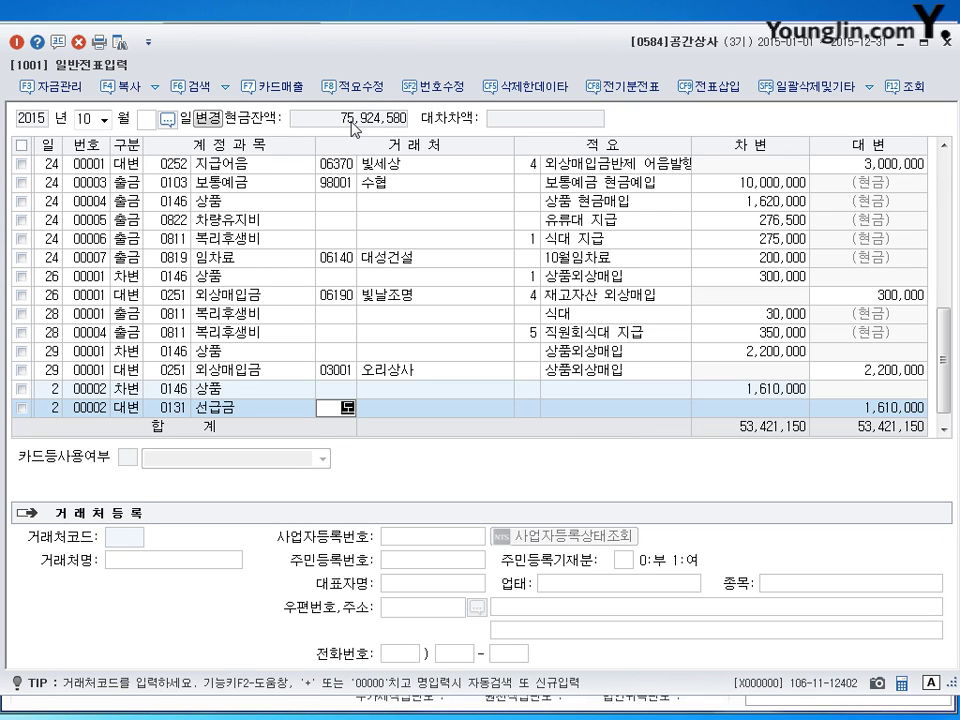
{"action": "type", "text": "ㅣㄴ"}
{"action": "key", "text": "Return"}
{"action": "key", "text": "Return"}
{"action": "key", "text": "Return"}
{"action": "key", "text": "Return"}
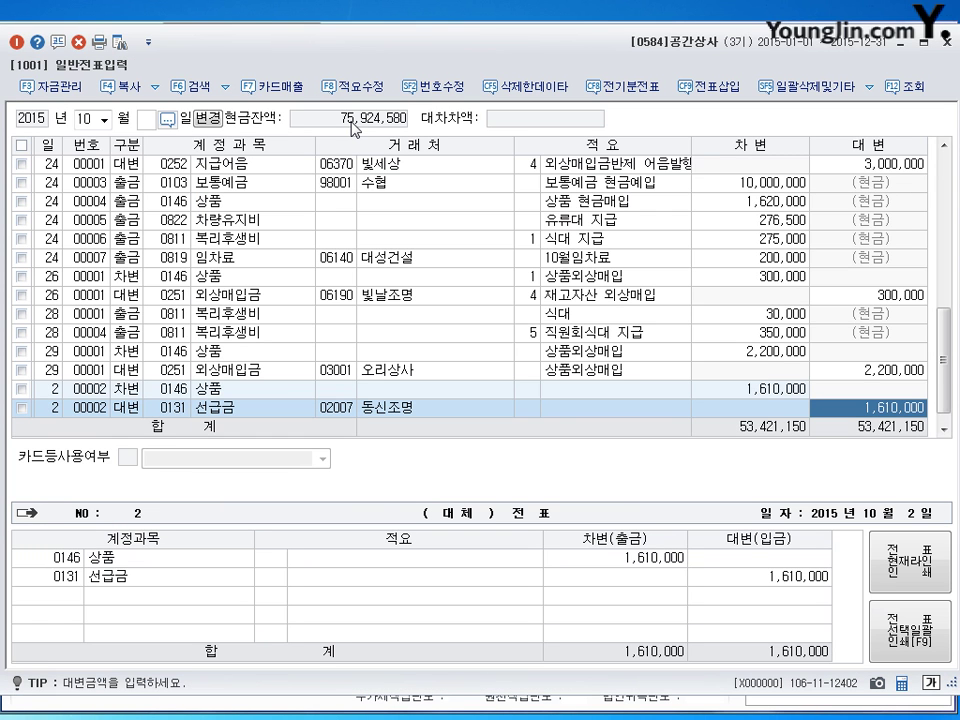
{"action": "type", "text": "200000"}
{"action": "key", "text": "Return"}
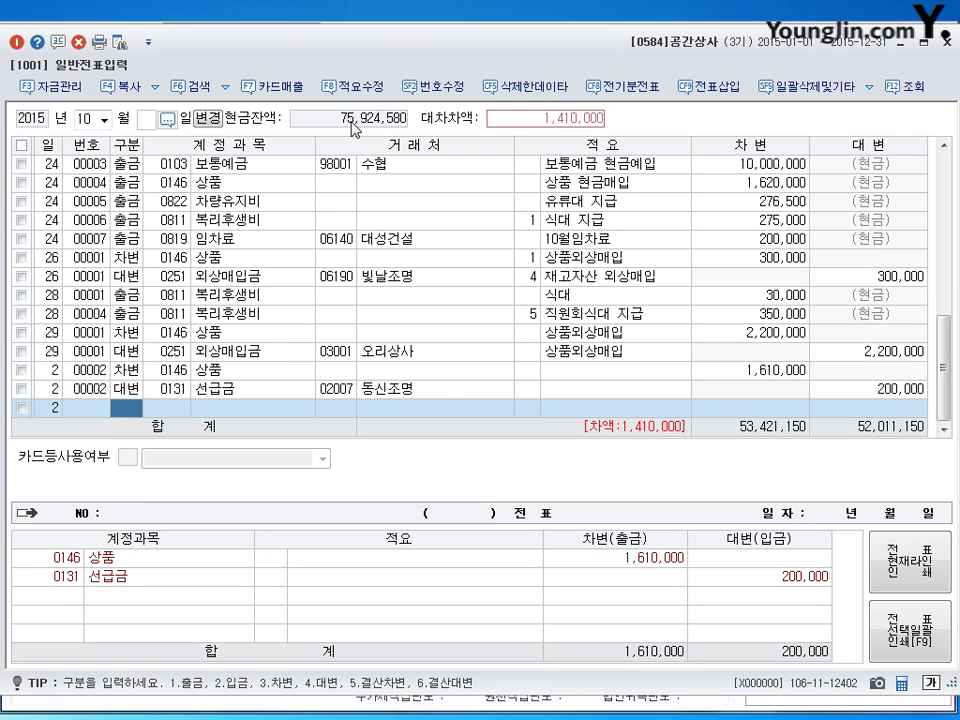
- Add a credit (대변) line to the October 2 voucher for 0251 외상매입금 with customer 동신조명 and amount 1,400,000
{"action": "type", "text": "40251"}
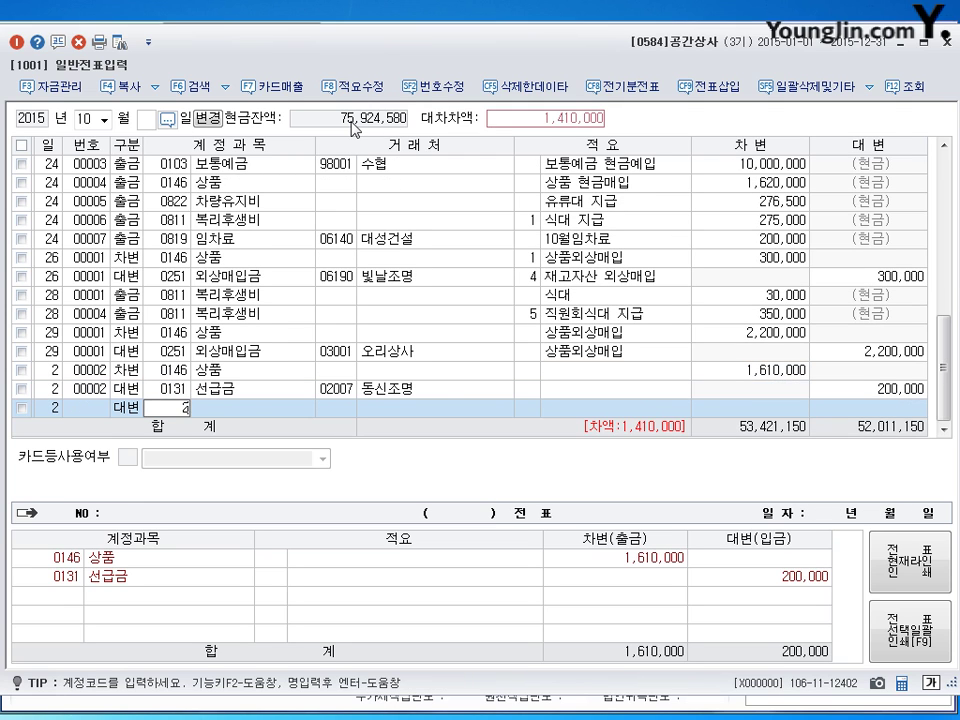
{"action": "key", "text": "Return"}
{"action": "key", "text": "Return"}
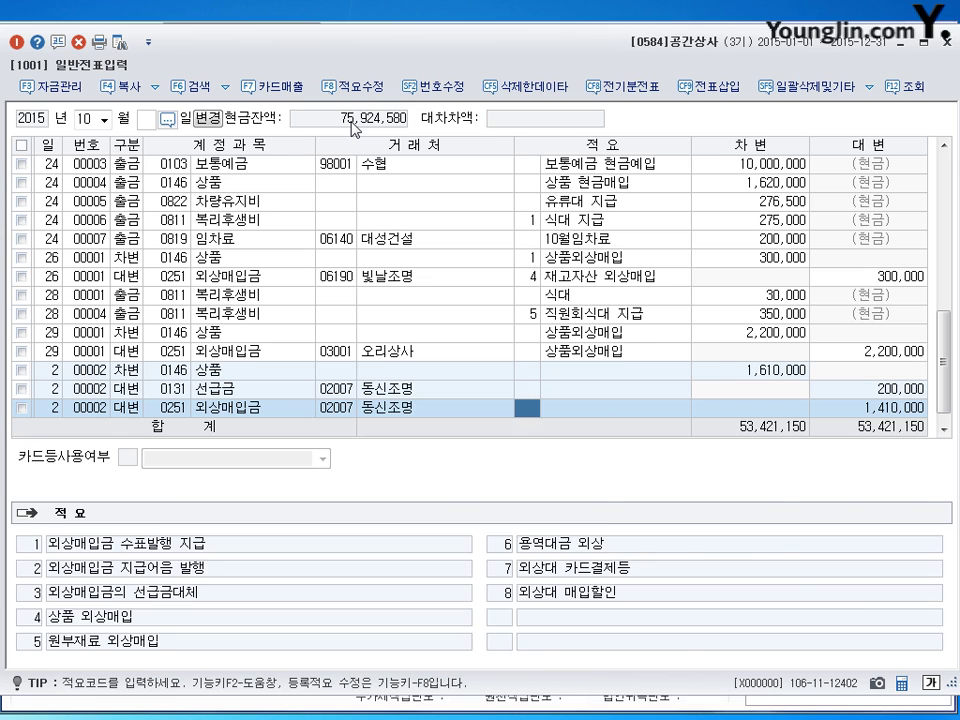
{"action": "key", "text": "Return"}
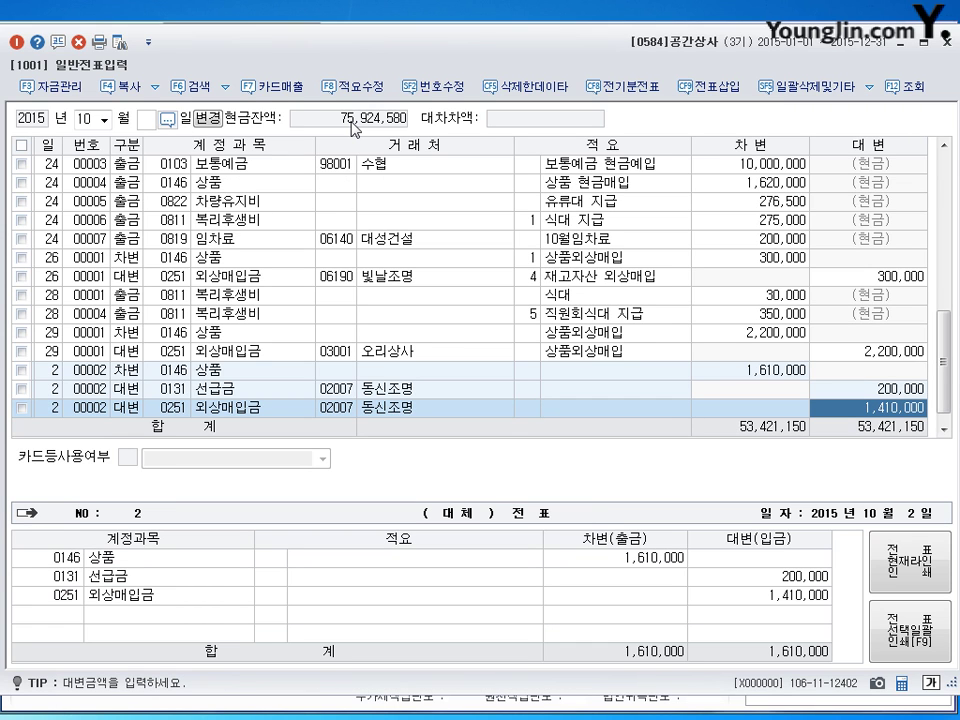
{"action": "type", "text": "1,400,"}
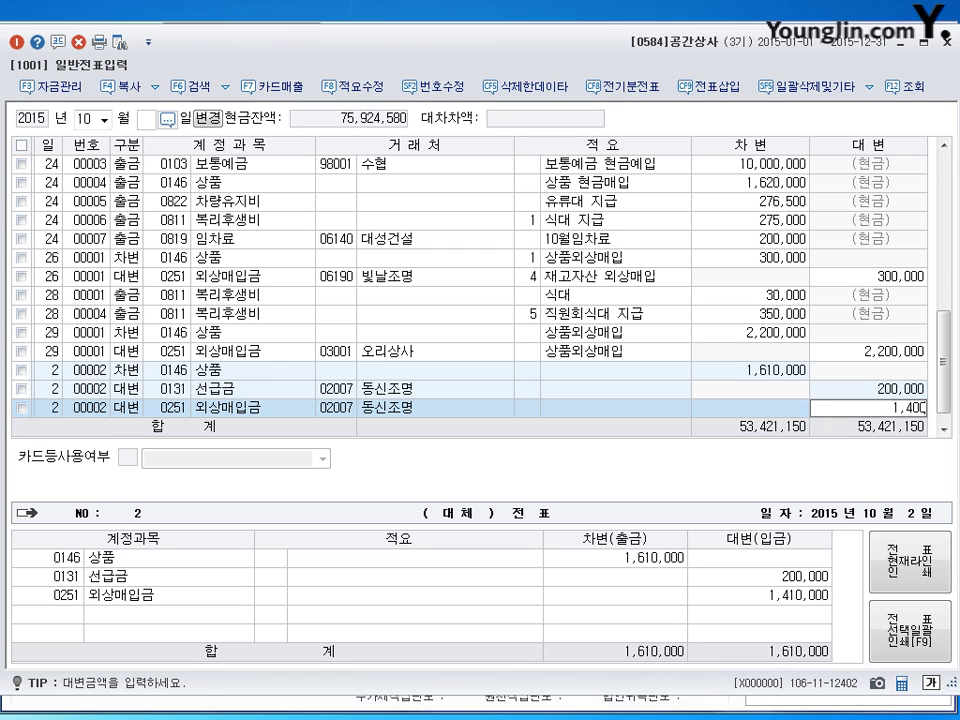
{"action": "type", "text": "000"}
{"action": "key", "text": "Return"}
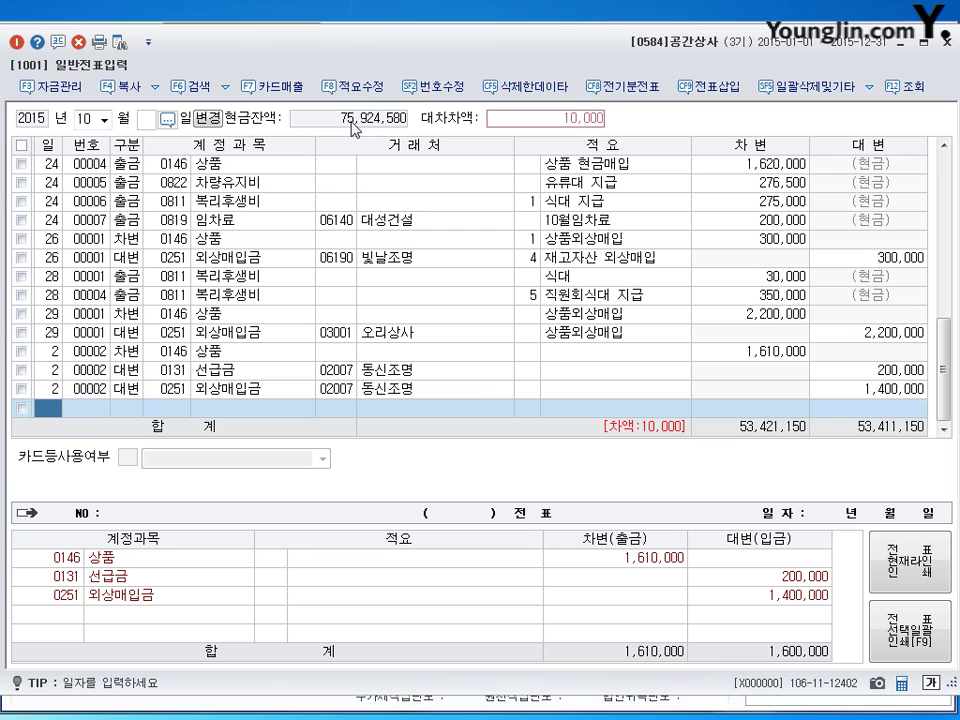
- Complete the October 2 voucher with a credit (대변) line for 0101 현금 of 10,000
{"action": "type", "text": "2"}
{"action": "key", "text": "Return"}
{"action": "type", "text": "4"}
{"action": "key", "text": "Return"}
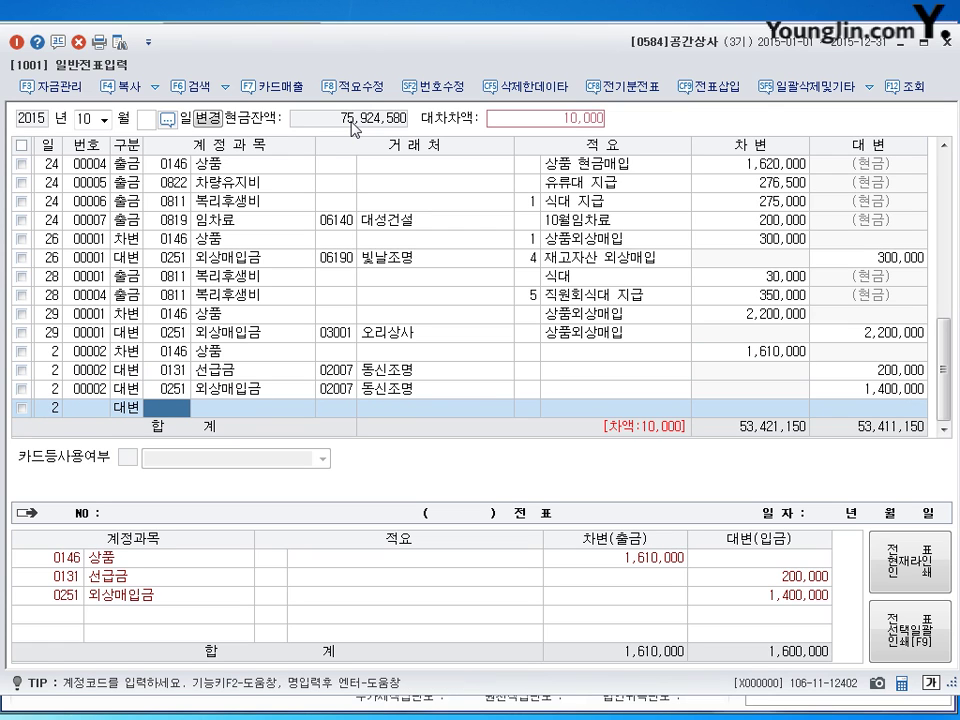
{"action": "type", "text": "101"}
{"action": "key", "text": "Return"}
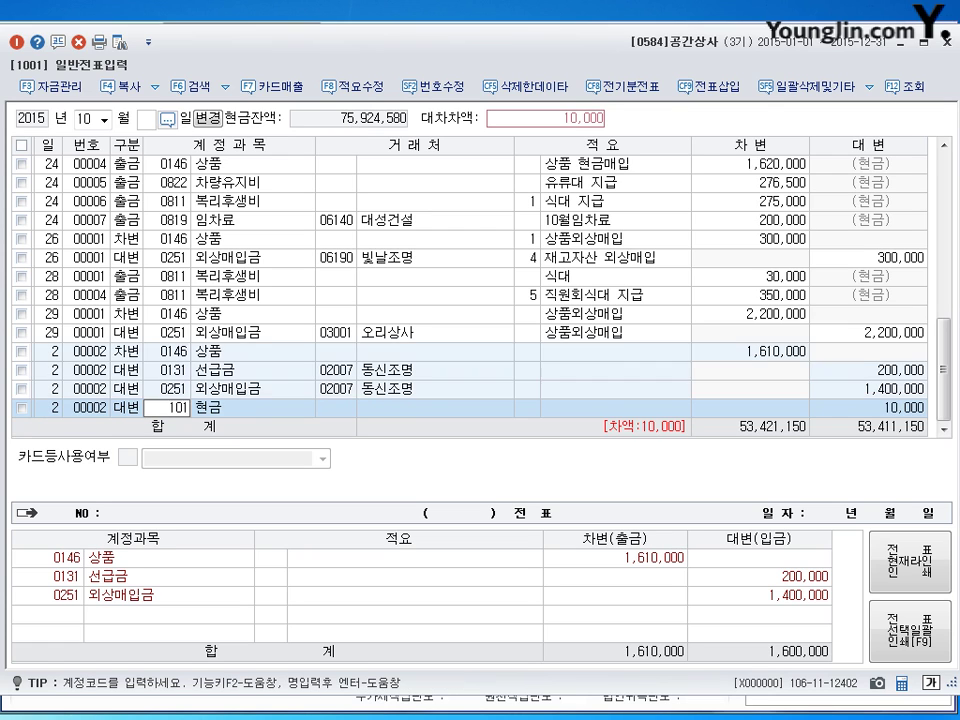
{"action": "key", "text": "Return"}
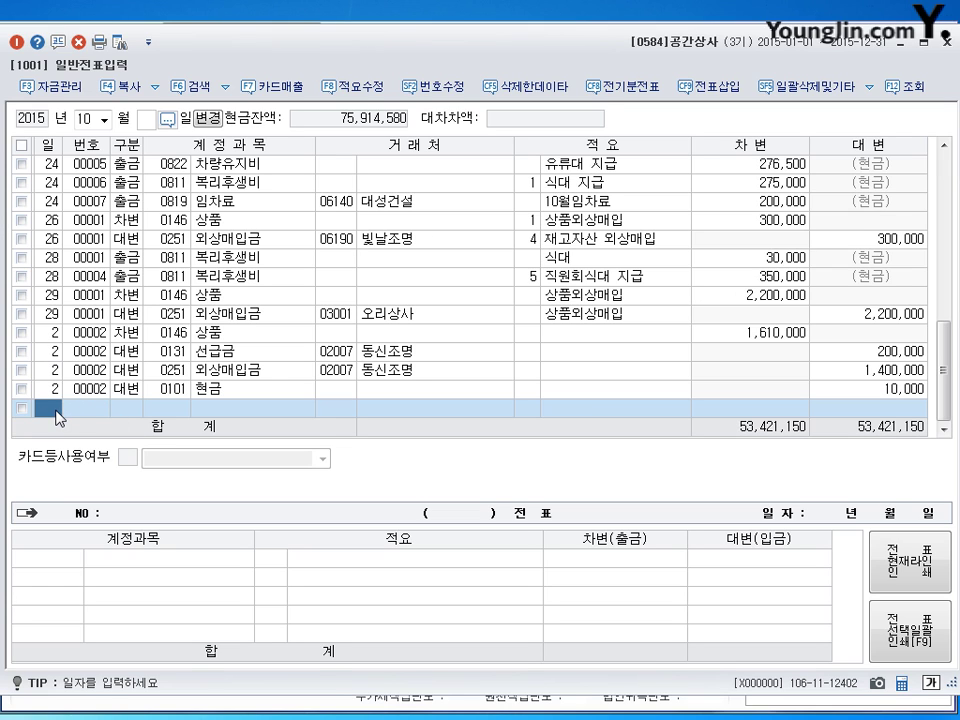
- Enter a debit (차변) line dated October 3 for account 0951 이자비용 with 150,000
{"action": "type", "text": "3"}
{"action": "key", "text": "Return"}
{"action": "key", "text": "3"}
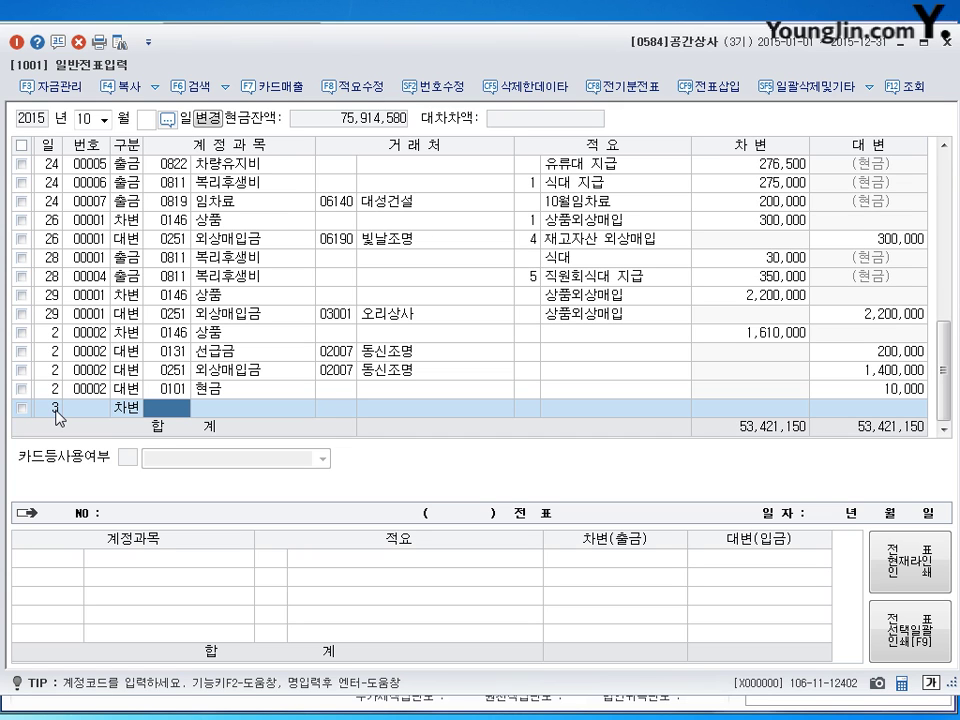
{"action": "type", "text": "0951"}
{"action": "key", "text": "Return"}
{"action": "key", "text": "Return"}
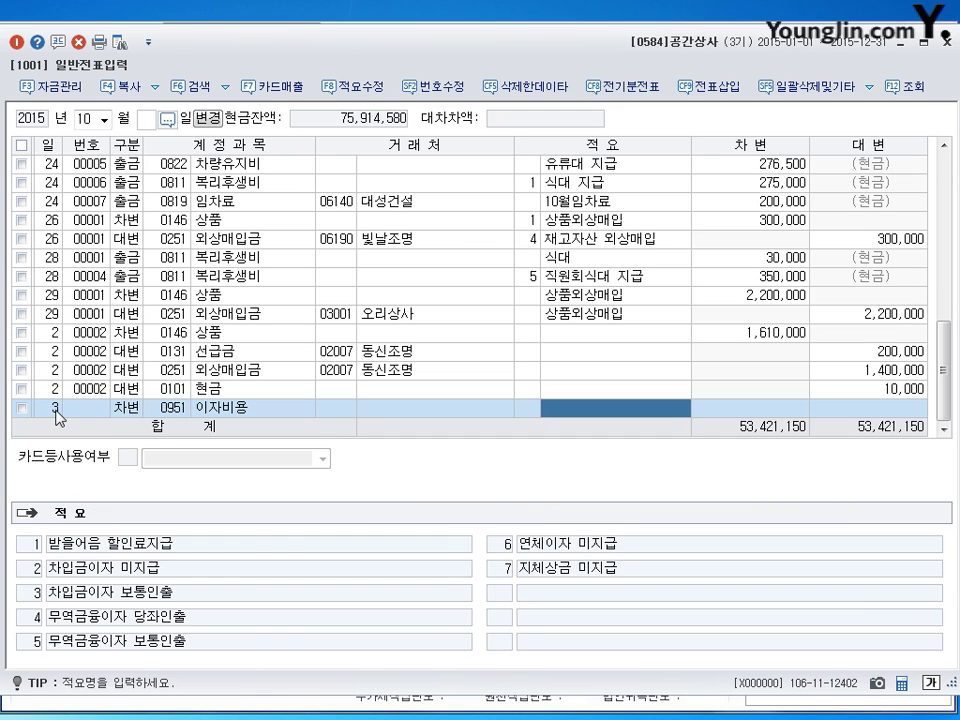
{"action": "key", "text": "Return"}
{"action": "type", "text": "1500000"}
{"action": "key", "text": "Return"}
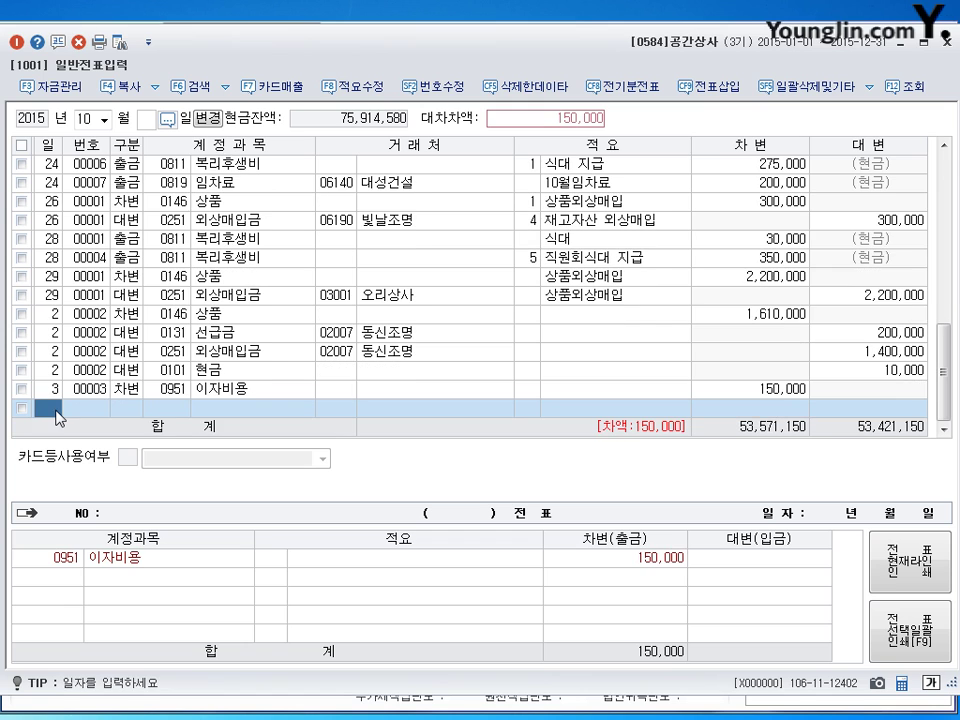
- Balance the October 3 voucher with a credit (대변) line for 0103 보통예금 of 150,000, without a customer
{"action": "key", "text": "Return"}
{"action": "type", "text": "4103"}
{"action": "key", "text": "Return"}
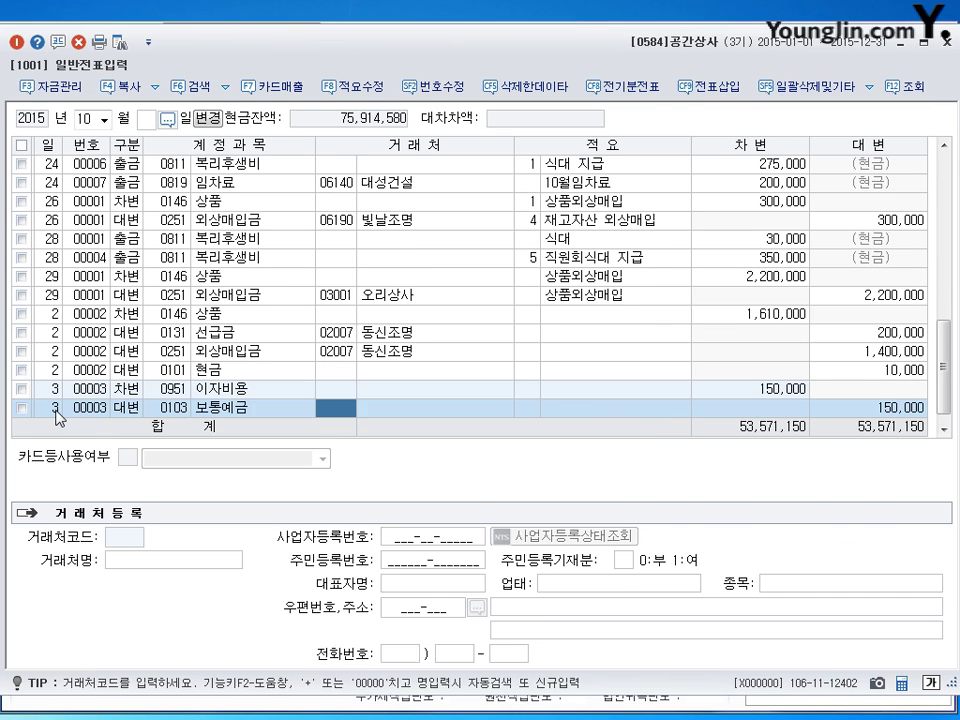
{"action": "key", "text": "Return"}
{"action": "key", "text": "Return"}
{"action": "key", "text": "Return"}
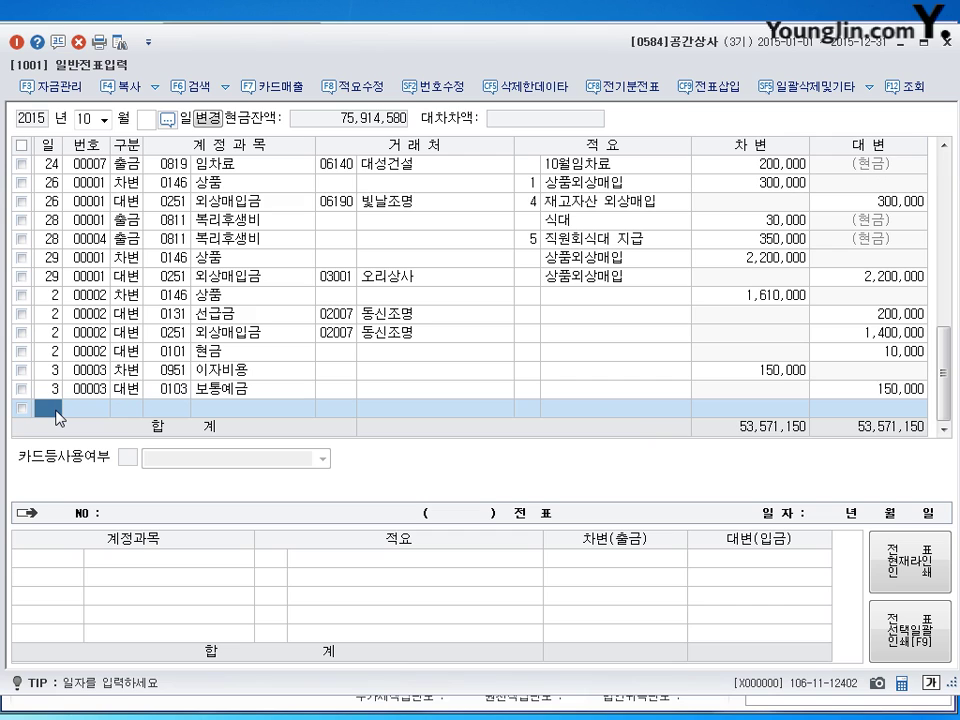
- Enter a debit (차변) line dated October 5 for account 0202 건물 with 10,200,000
{"action": "type", "text": "5"}
{"action": "key", "text": "Return"}
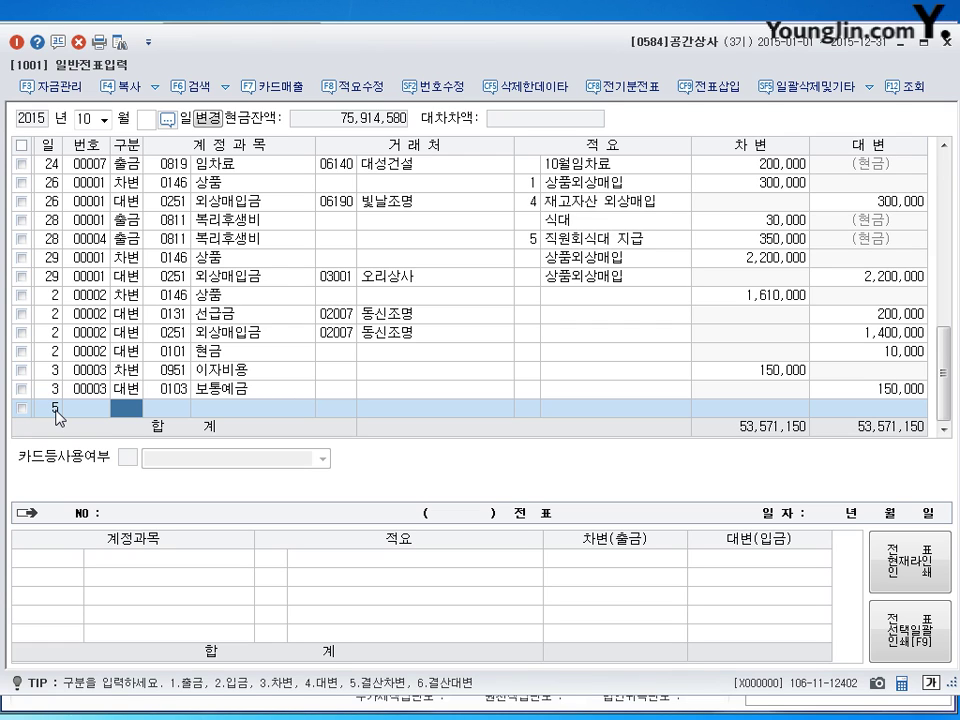
{"action": "type", "text": "3"}
{"action": "key", "text": "Return"}
{"action": "type", "text": "0202"}
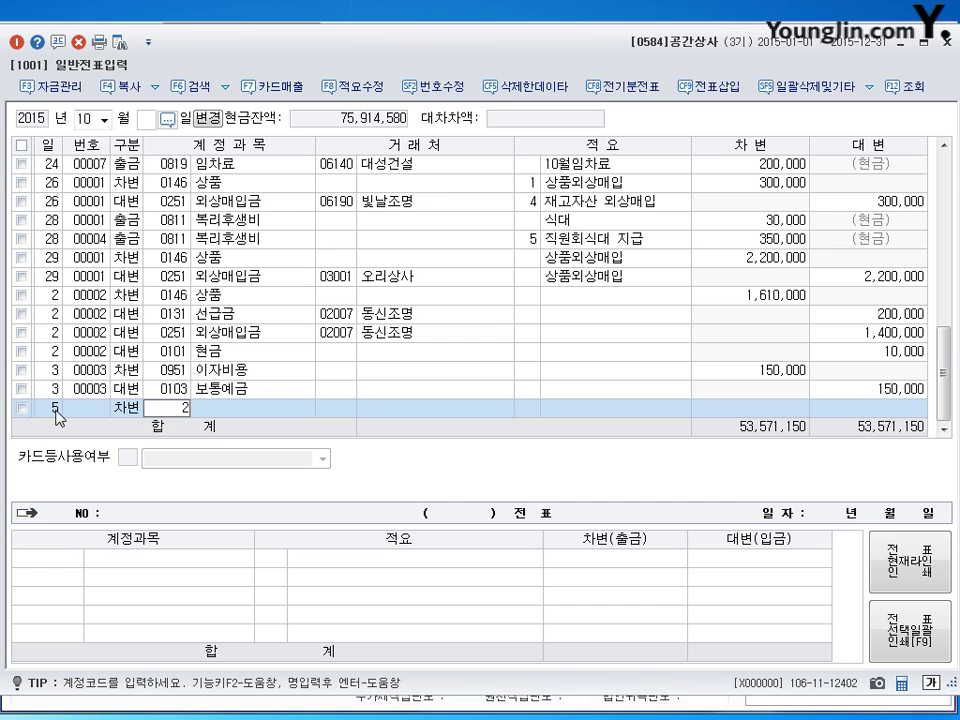
{"action": "key", "text": "Return"}
{"action": "key", "text": "Return"}
{"action": "key", "text": "Return"}
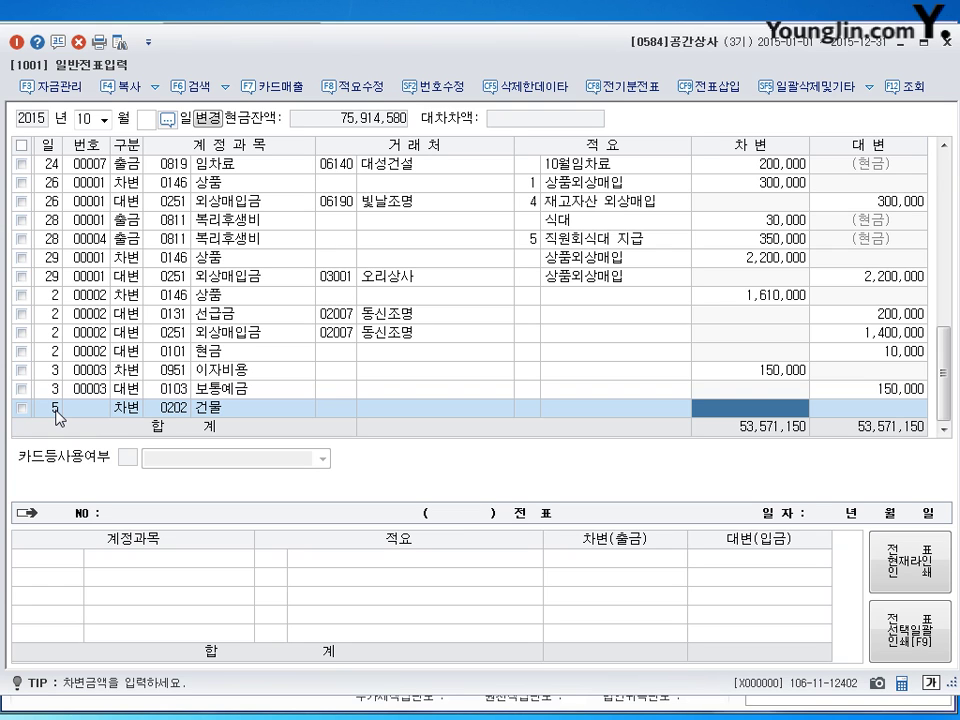
{"action": "type", "text": "10200000"}
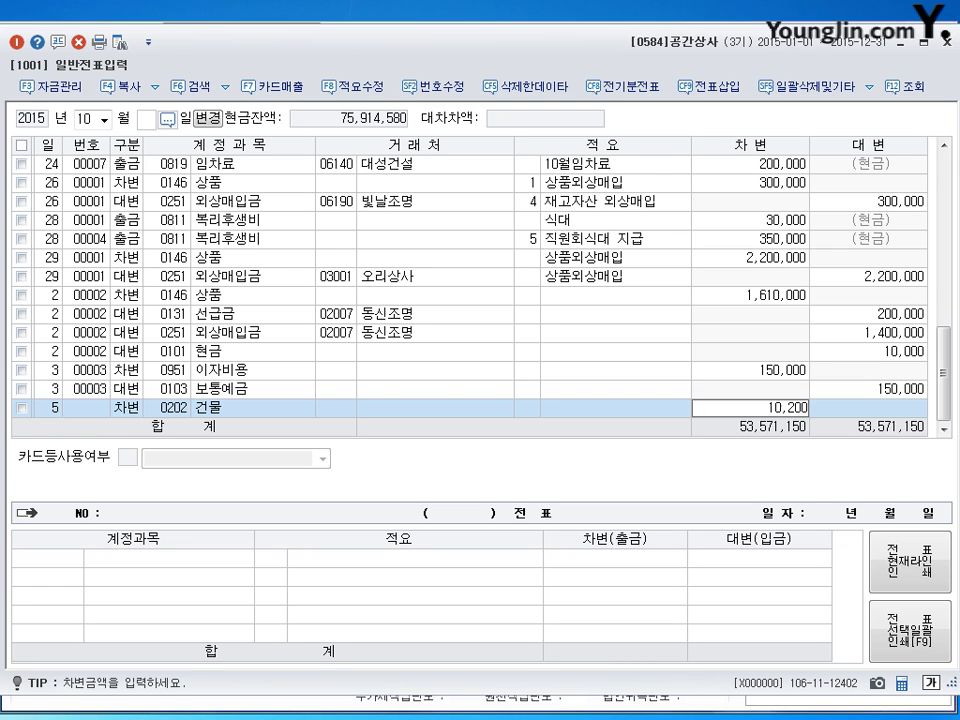
{"action": "key", "text": "Return"}
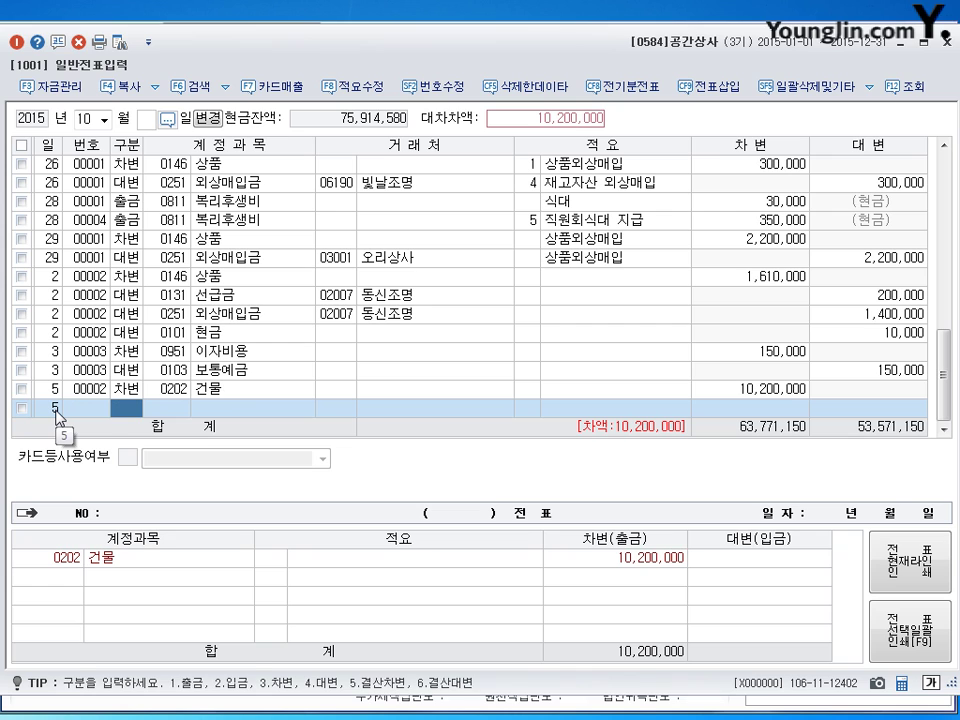
- Add a credit (대변) line to the October 5 voucher for 0101 현금 with 2,000,000
{"action": "key", "text": "4"}
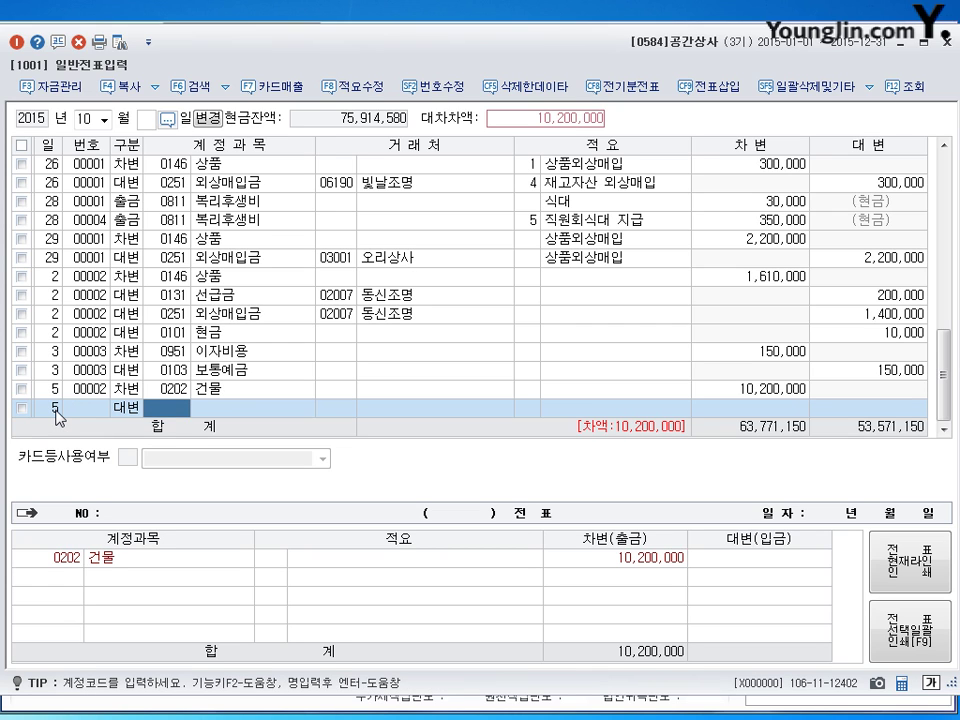
{"action": "type", "text": "101"}
{"action": "key", "text": "Return"}
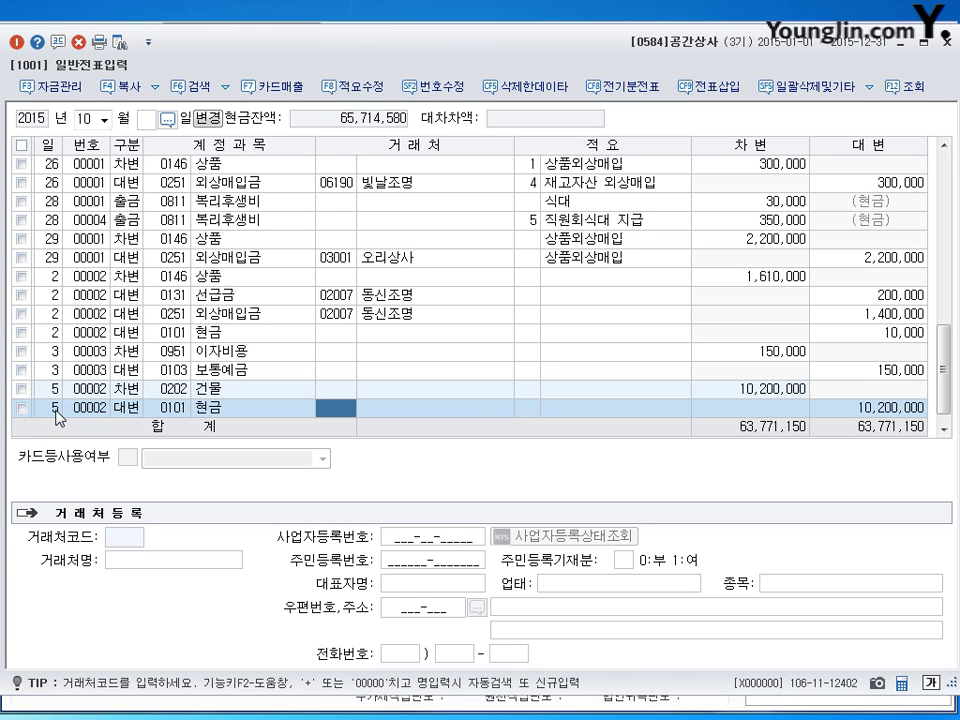
{"action": "key", "text": "Return"}
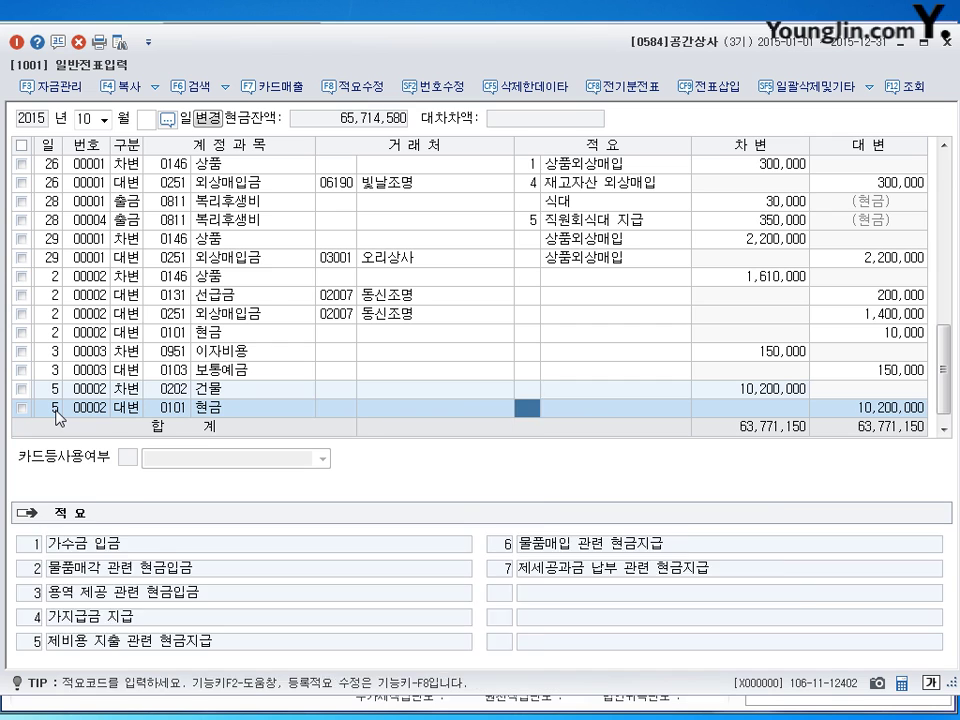
{"action": "key", "text": "Return"}
{"action": "type", "text": "2000000"}
{"action": "key", "text": "Return"}
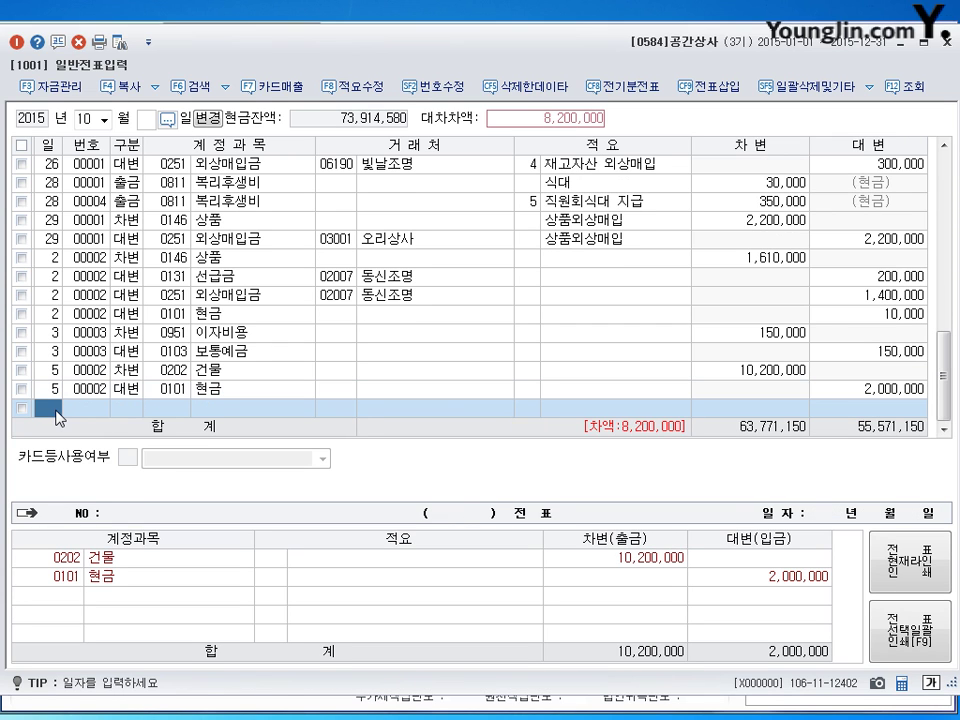
- Add a credit (대변) line to the October 5 voucher for 0253 미지급금 with customer 장미전자 and 8,000,000
{"action": "key", "text": "Return"}
{"action": "type", "text": "4"}
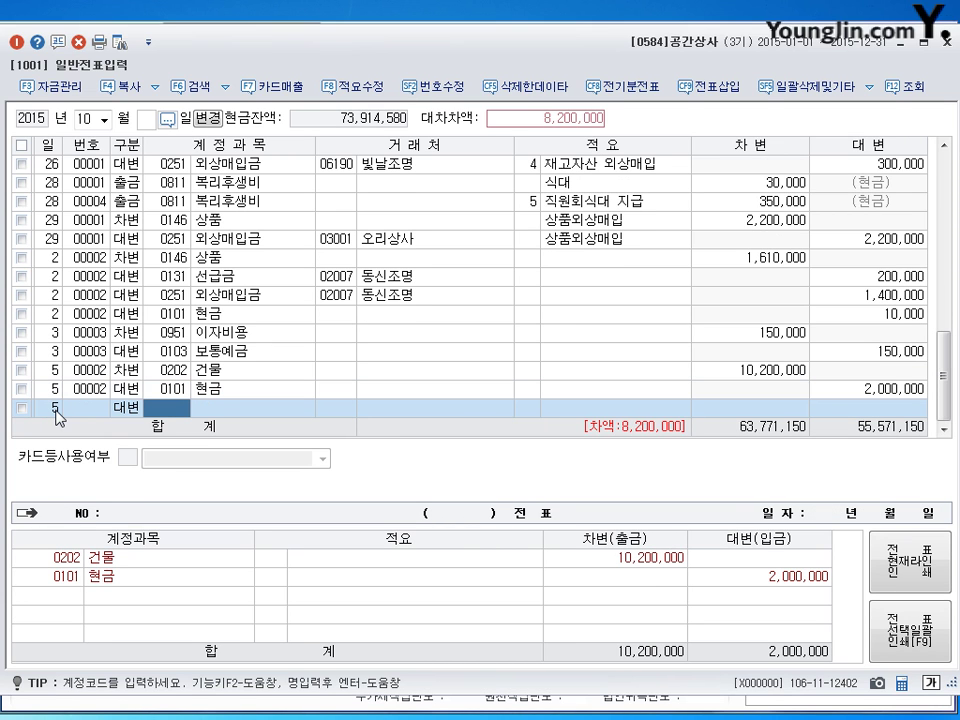
{"action": "type", "text": "253"}
{"action": "key", "text": "Return"}
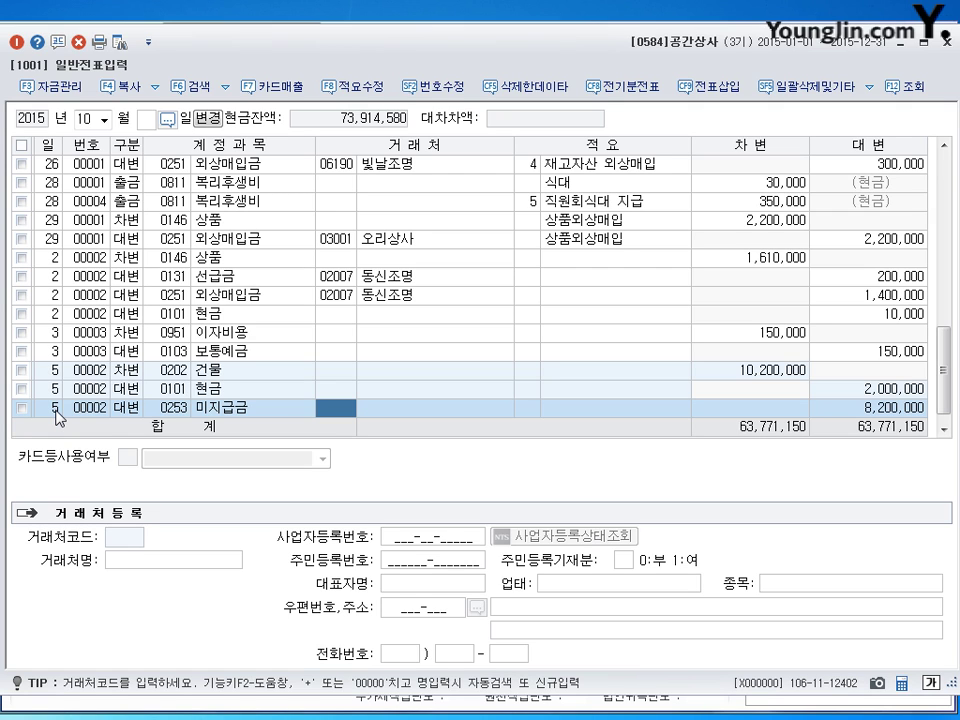
{"action": "type", "text": "장"}
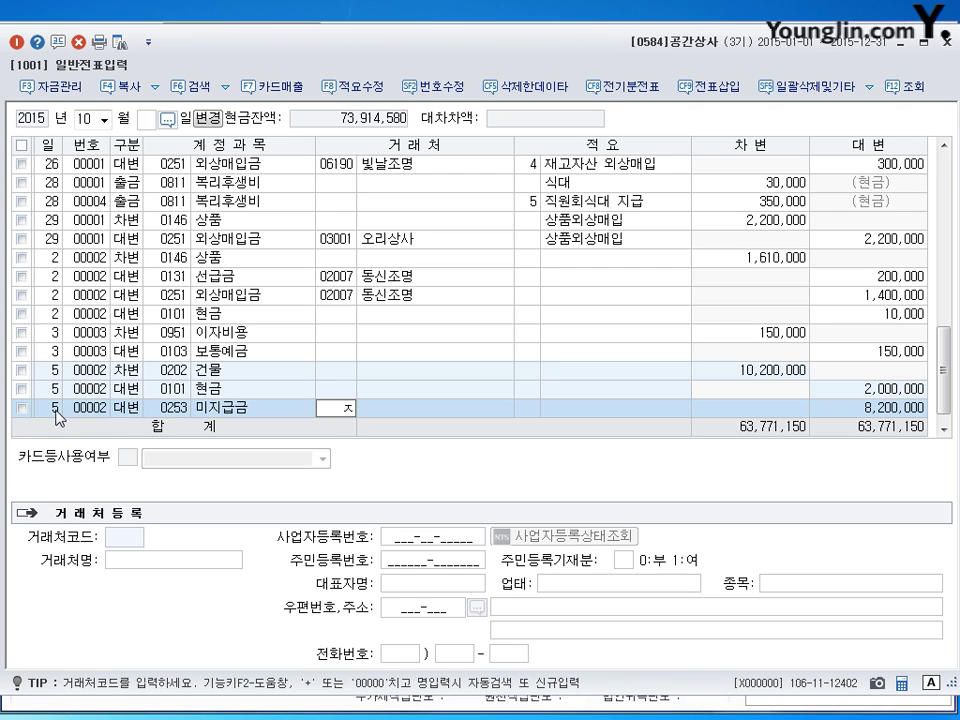
{"action": "type", "text": "미"}
{"action": "key", "text": "Return"}
{"action": "key", "text": "Return"}
{"action": "key", "text": "Return"}
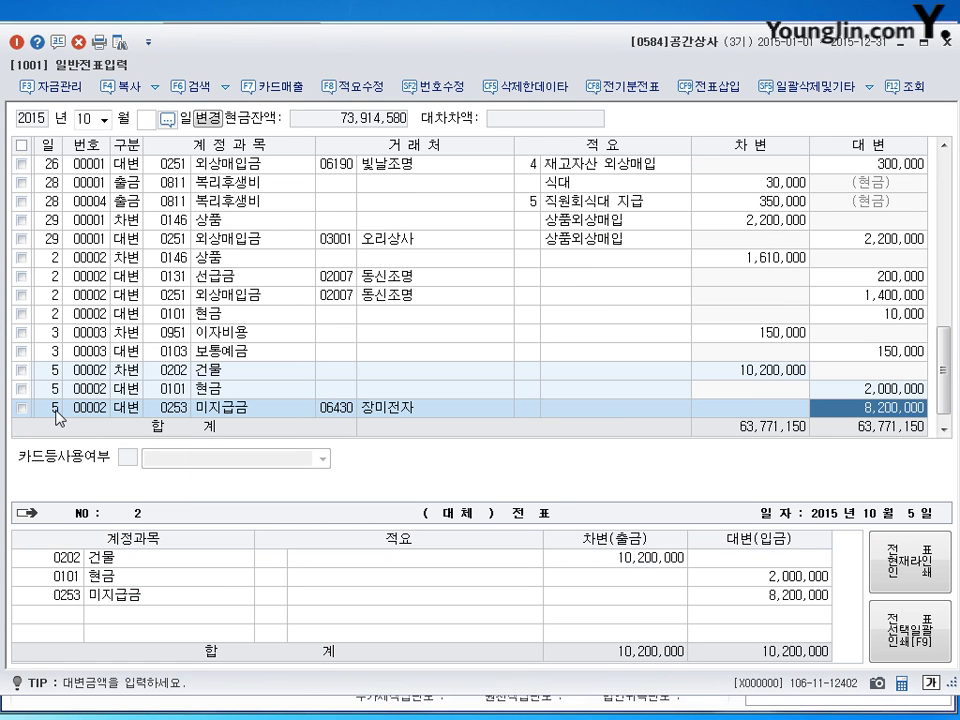
{"action": "type", "text": "8,000,000"}
{"action": "key", "text": "Return"}
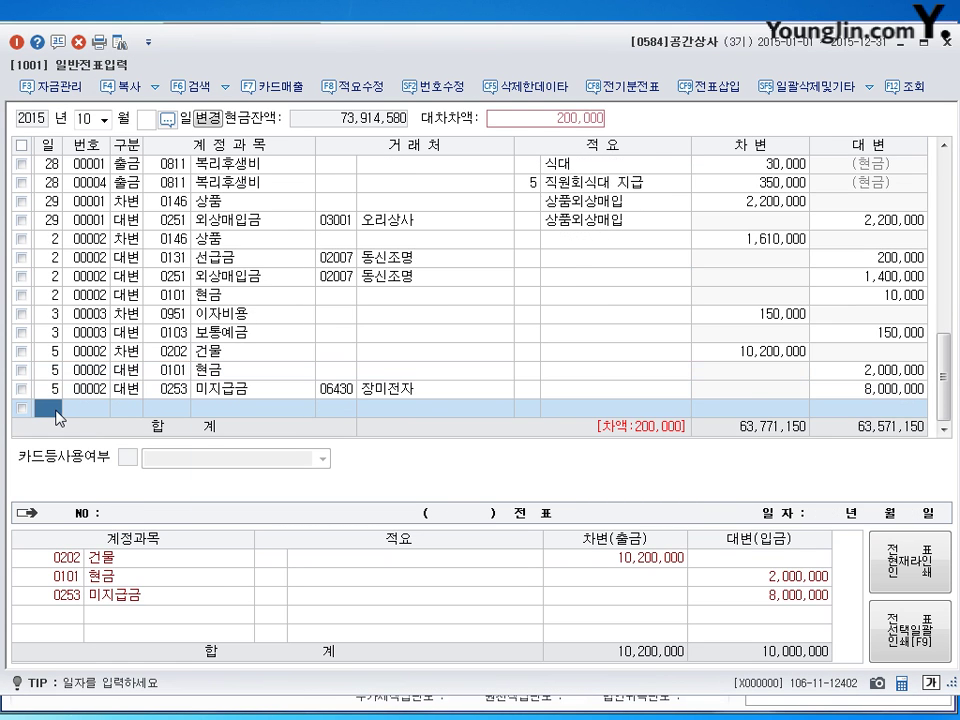
- Balance the October 5 voucher with a credit (대변) line for 0103 보통예금 of 200,000, without a customer
{"action": "key", "text": "Return"}
{"action": "key", "text": "Return"}
{"action": "type", "text": "4"}
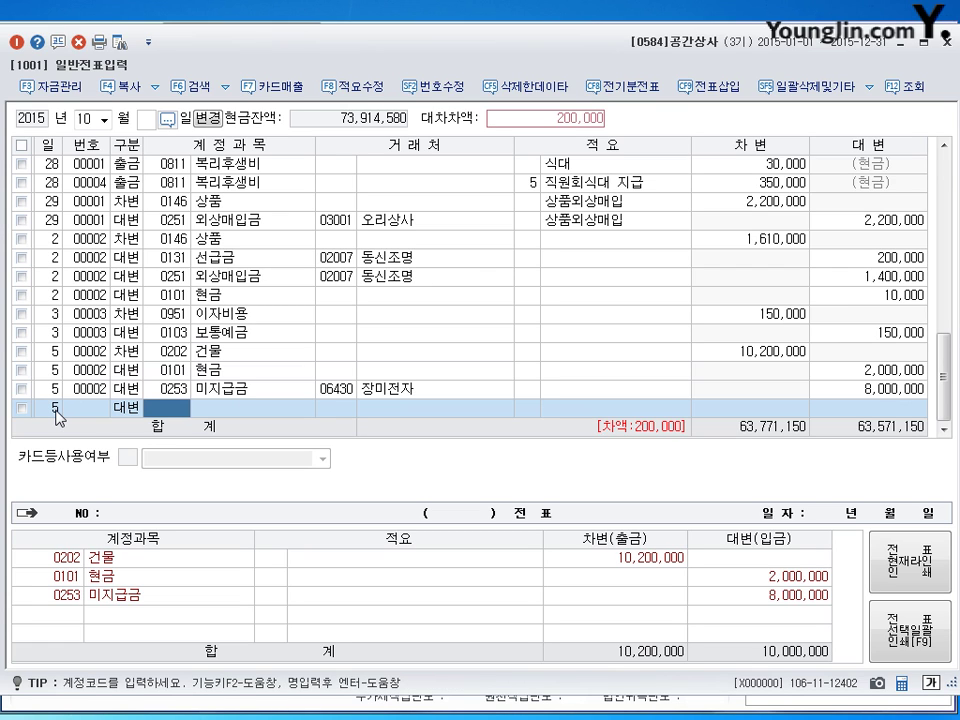
{"action": "key", "text": "Return"}
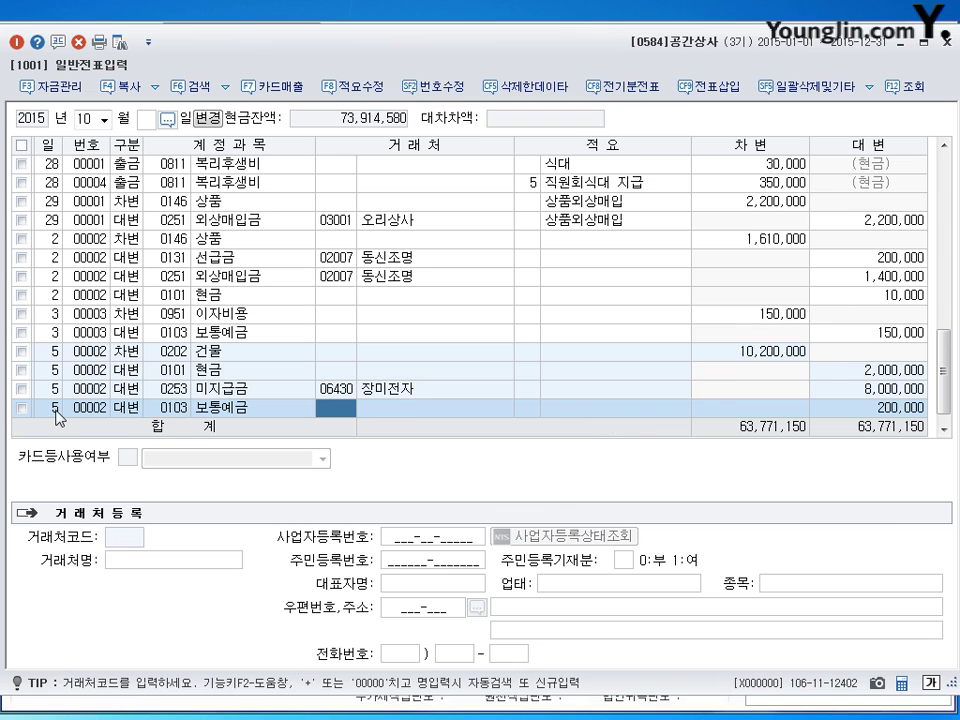
{"action": "key", "text": "Return"}
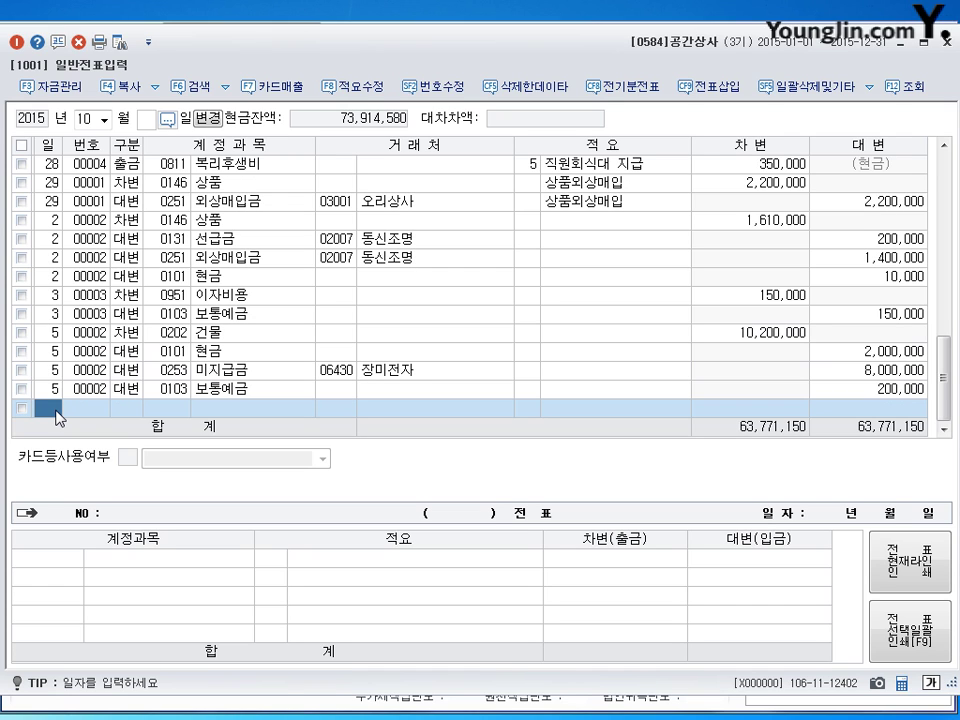
- Enter a debit (차변) line dated October 10 for account 0131 선급금 with customer 세운상사 and 600,000
{"action": "type", "text": "10"}
{"action": "key", "text": "Return"}
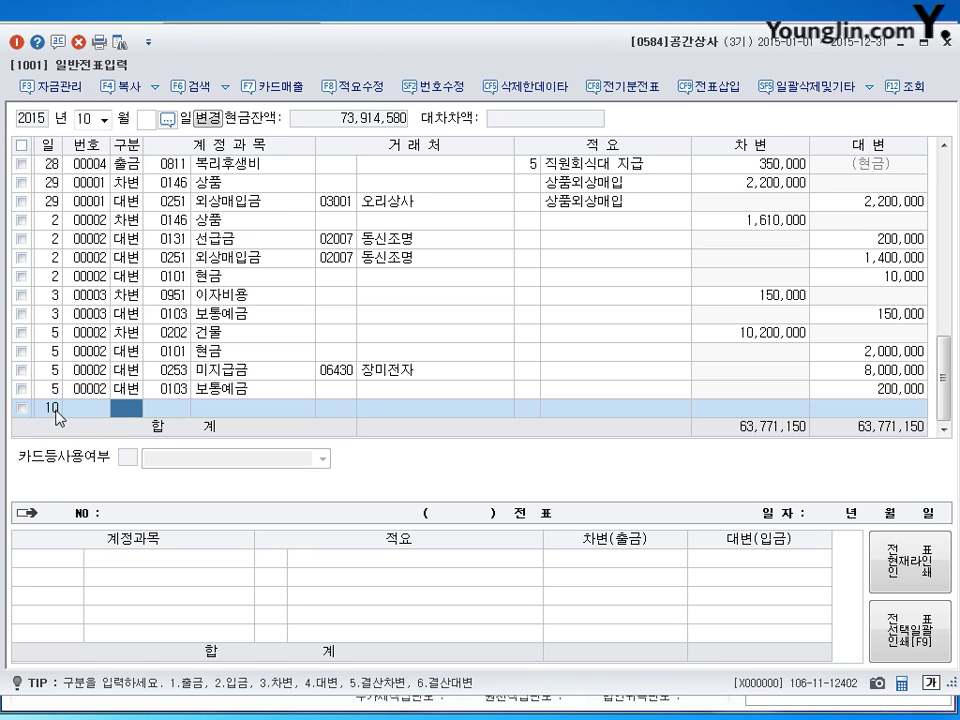
{"action": "type", "text": "30131"}
{"action": "key", "text": "Return"}
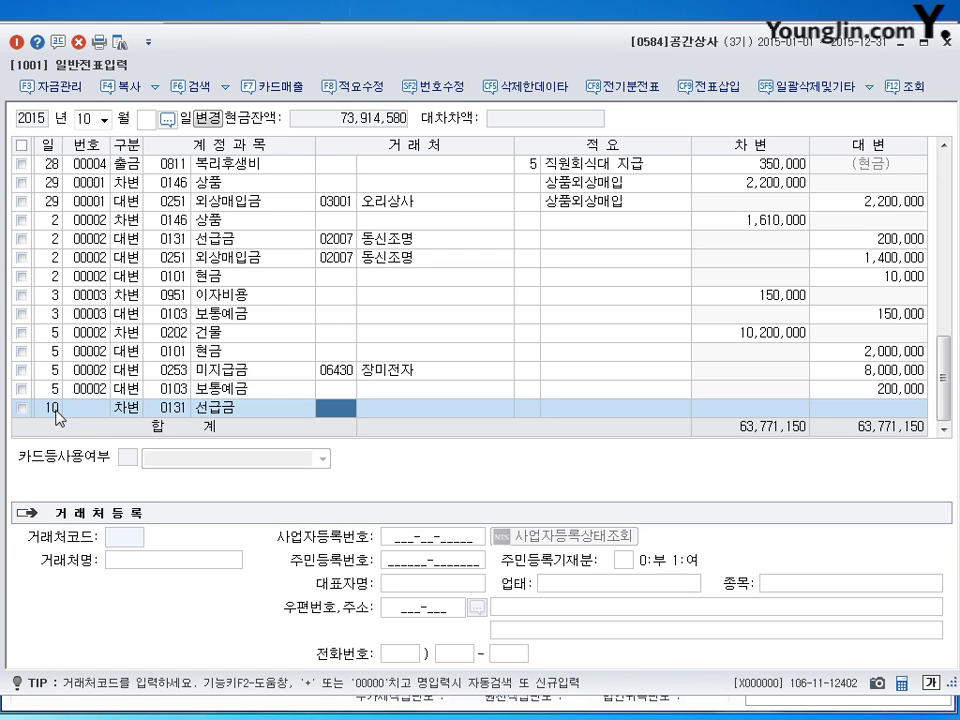
{"action": "type", "text": "셀운"}
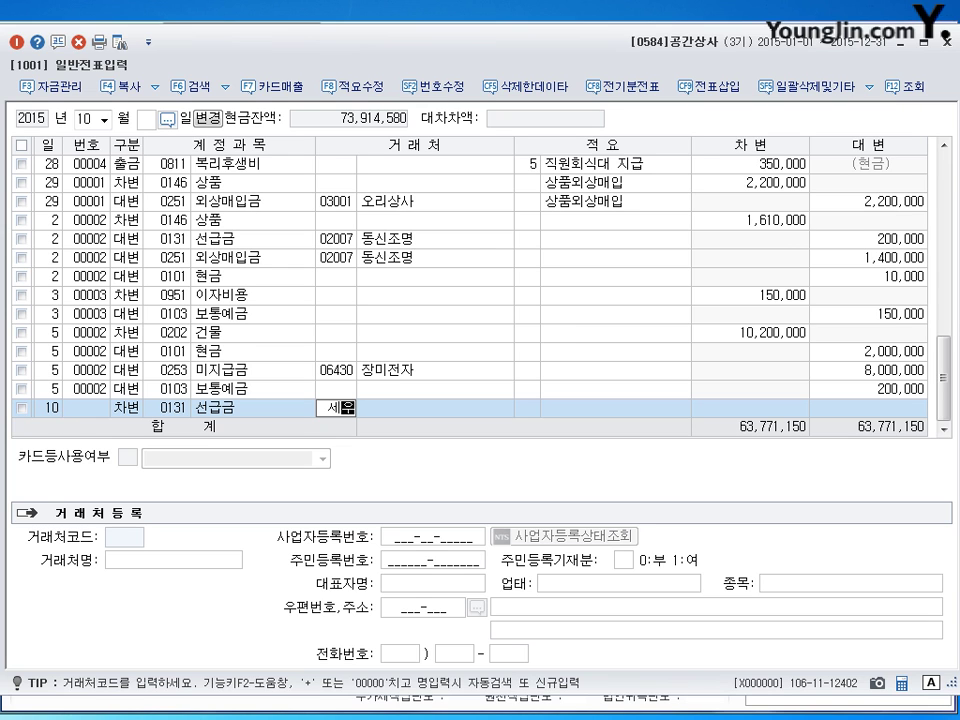
{"action": "key", "text": "Return"}
{"action": "key", "text": "Return"}
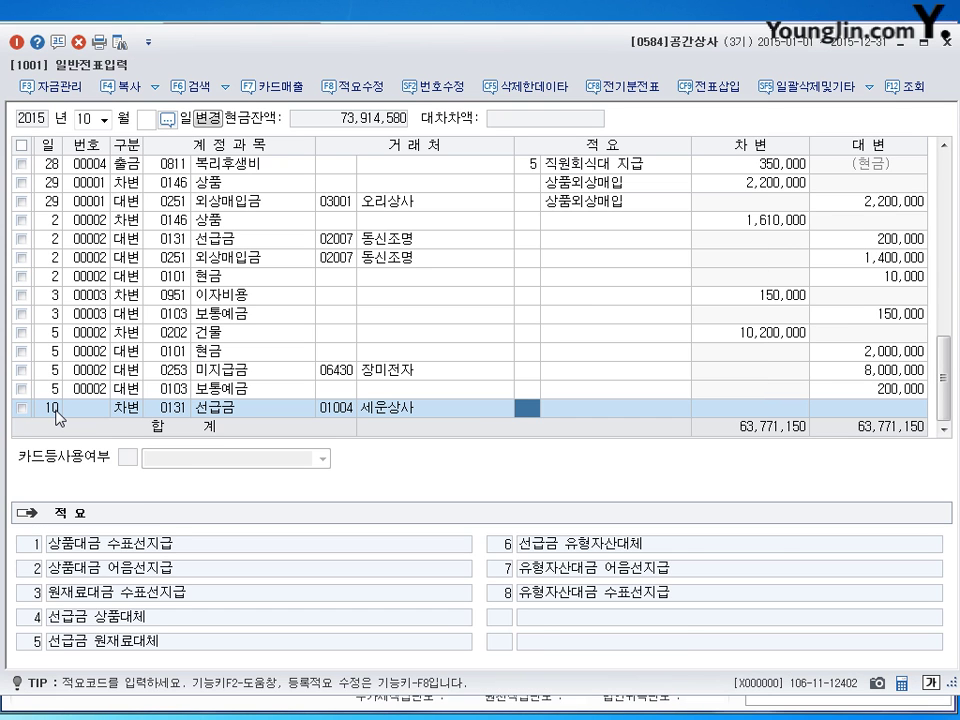
{"action": "key", "text": "Return"}
{"action": "key", "text": "Return"}
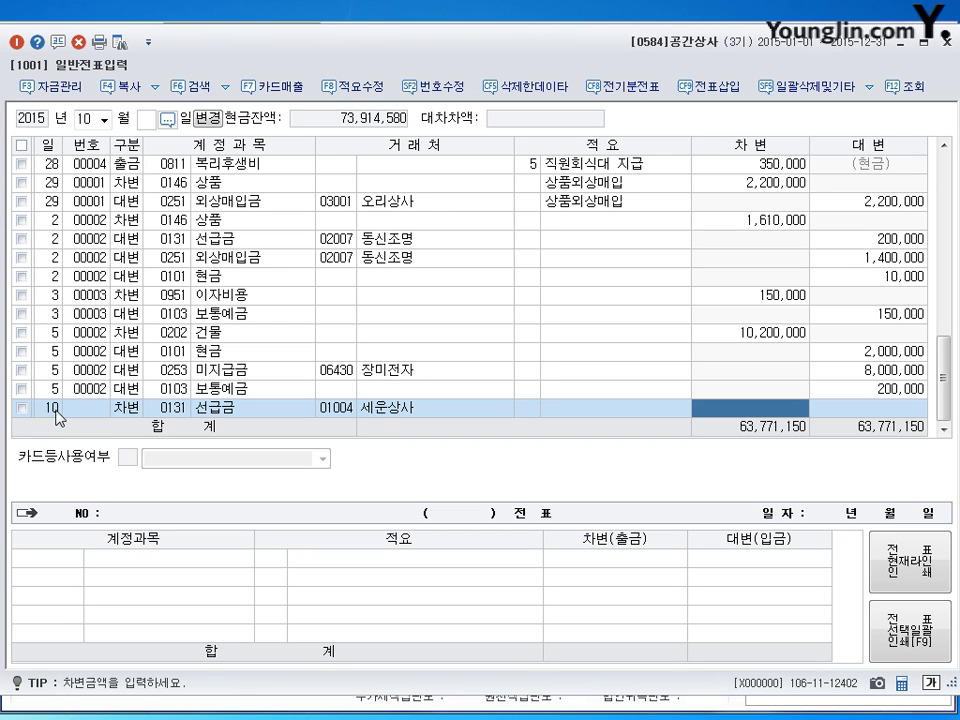
{"action": "type", "text": "6000000"}
{"action": "key", "text": "Return"}
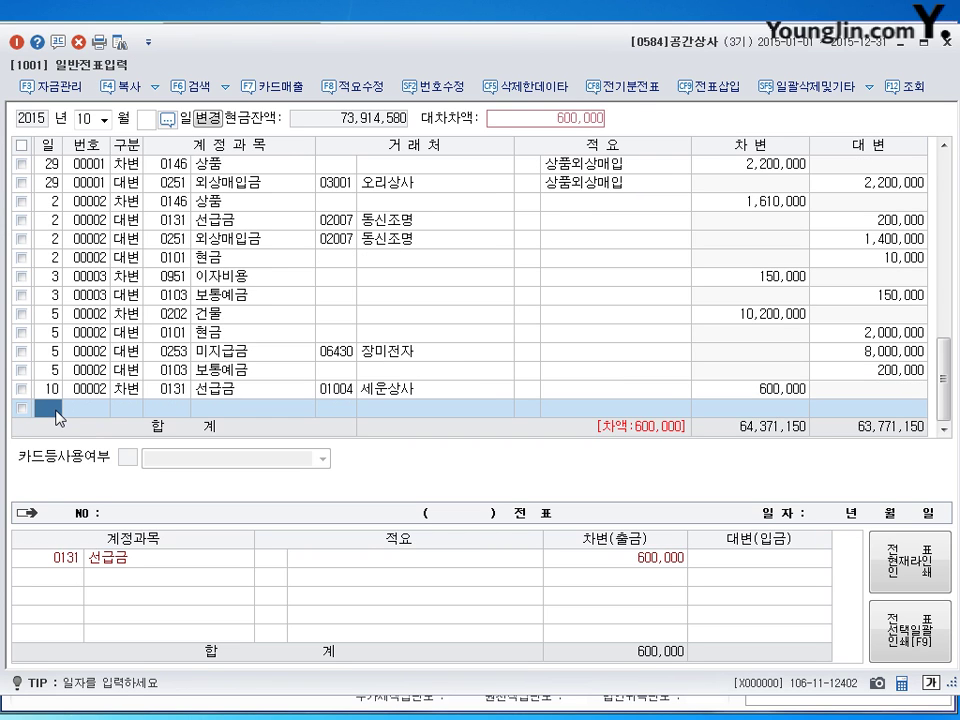
- Balance the October 10 voucher with a credit (대변) line for 0103 보통예금 of 600,000, without a customer
{"action": "key", "text": "Return"}
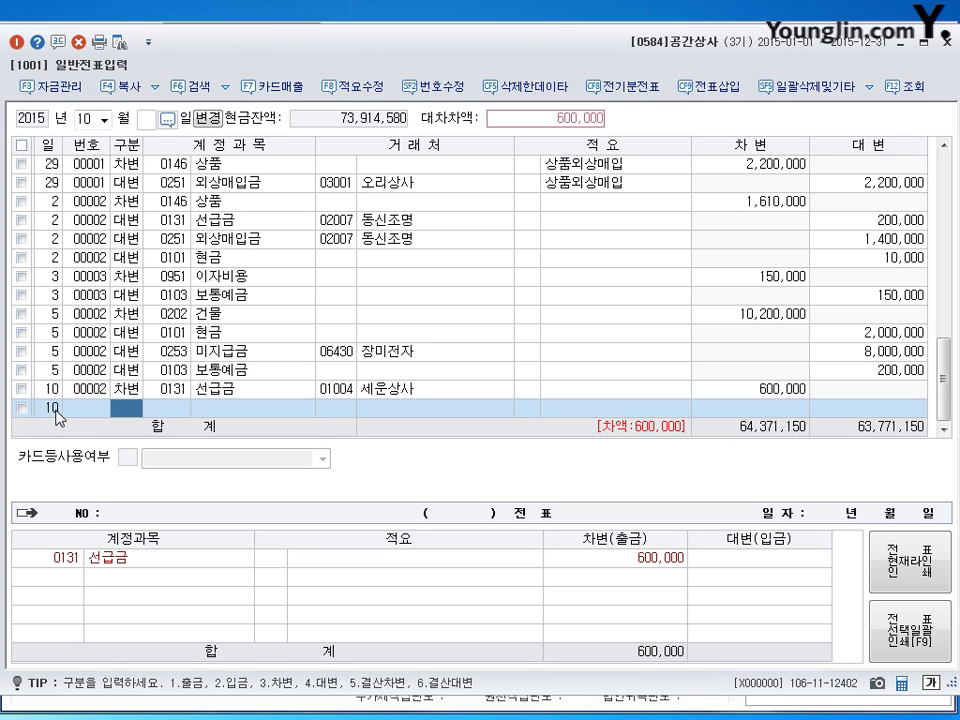
{"action": "type", "text": "4"}
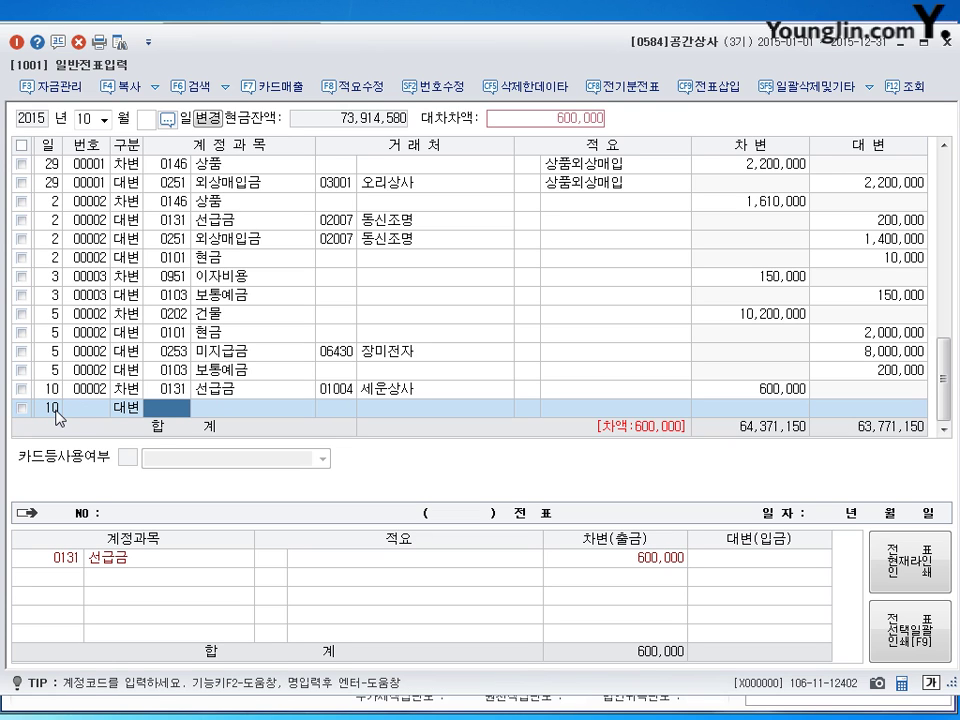
{"action": "type", "text": "103"}
{"action": "key", "text": "Return"}
{"action": "key", "text": "Return"}
{"action": "key", "text": "Return"}
{"action": "key", "text": "Return"}
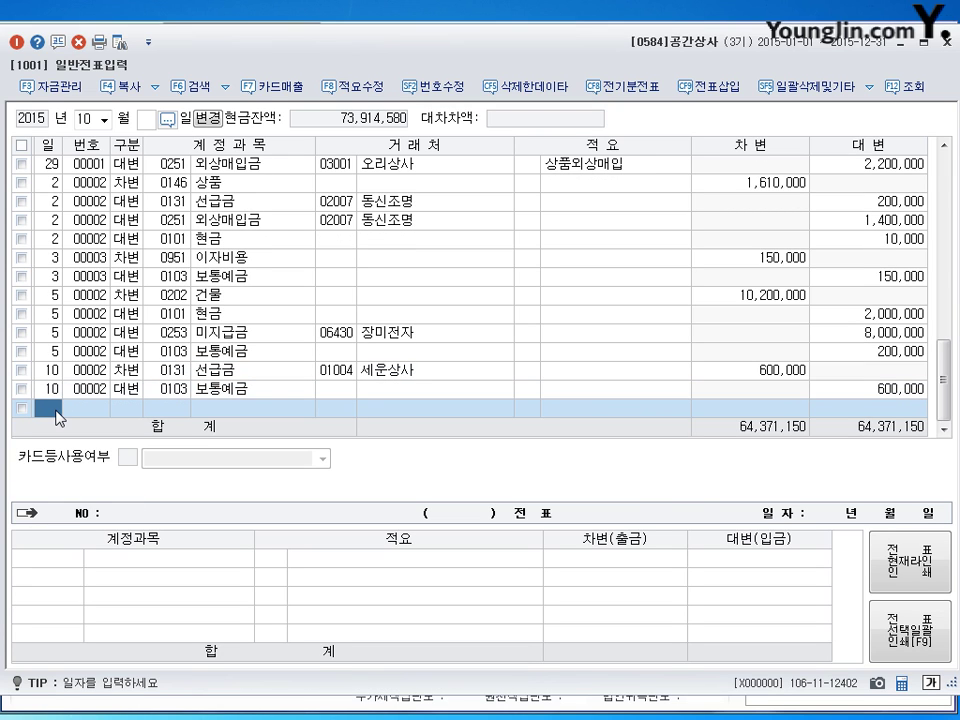
- Enter a debit (차변) line dated October 17 for account 0811 복리후생비 with 100,000
{"action": "type", "text": "17"}
{"action": "key", "text": "Return"}
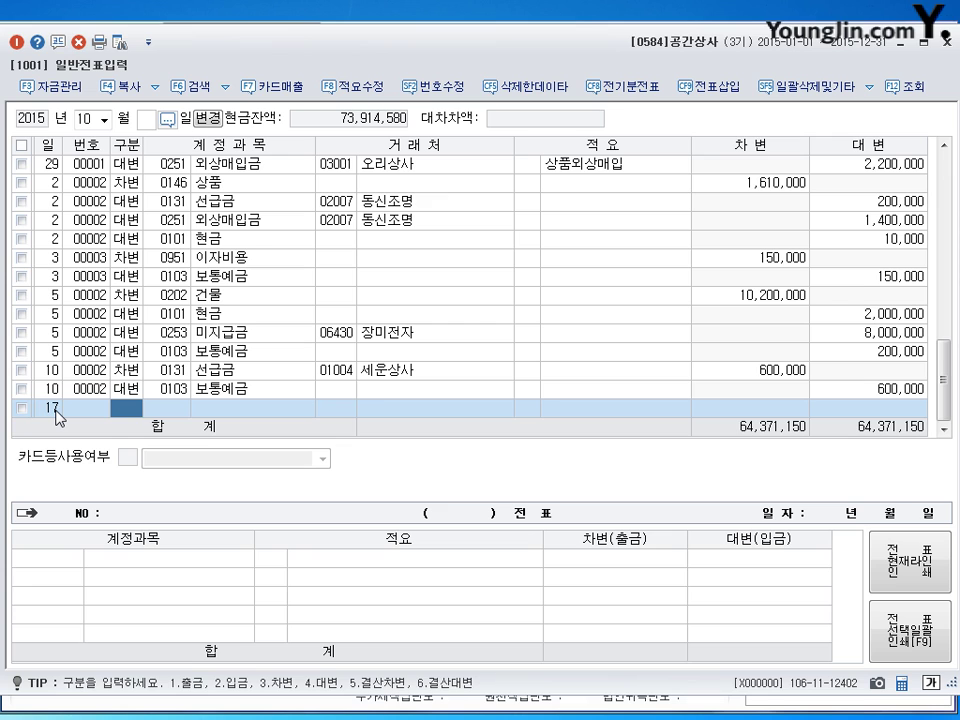
{"action": "type", "text": "3"}
{"action": "key", "text": "Return"}
{"action": "type", "text": "0811"}
{"action": "key", "text": "Return"}
{"action": "key", "text": "Return"}
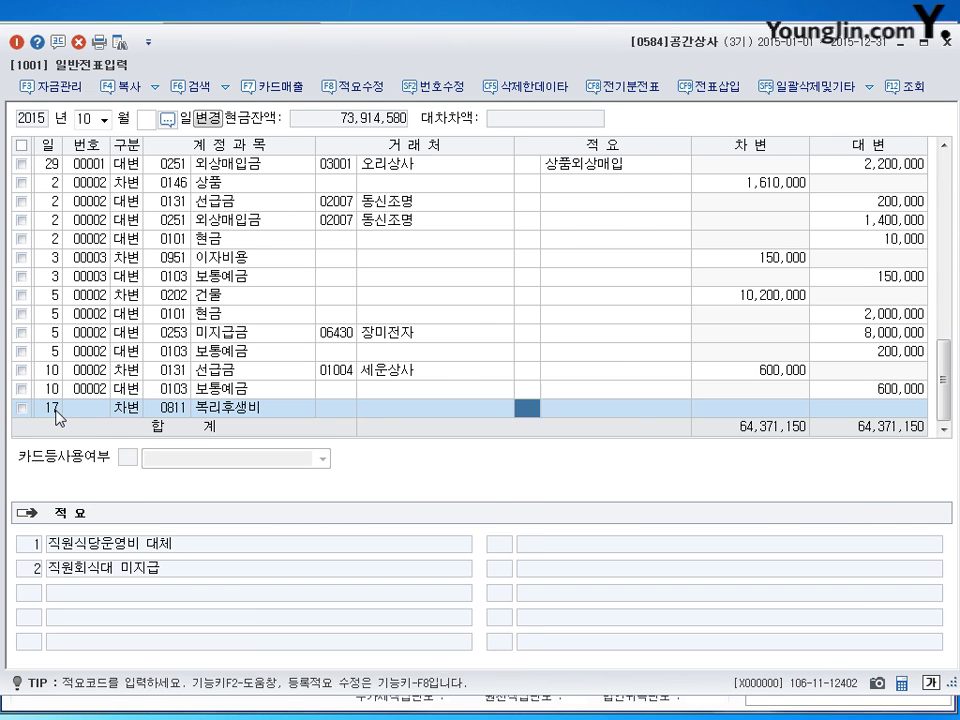
{"action": "key", "text": "Return"}
{"action": "type", "text": "1000000"}
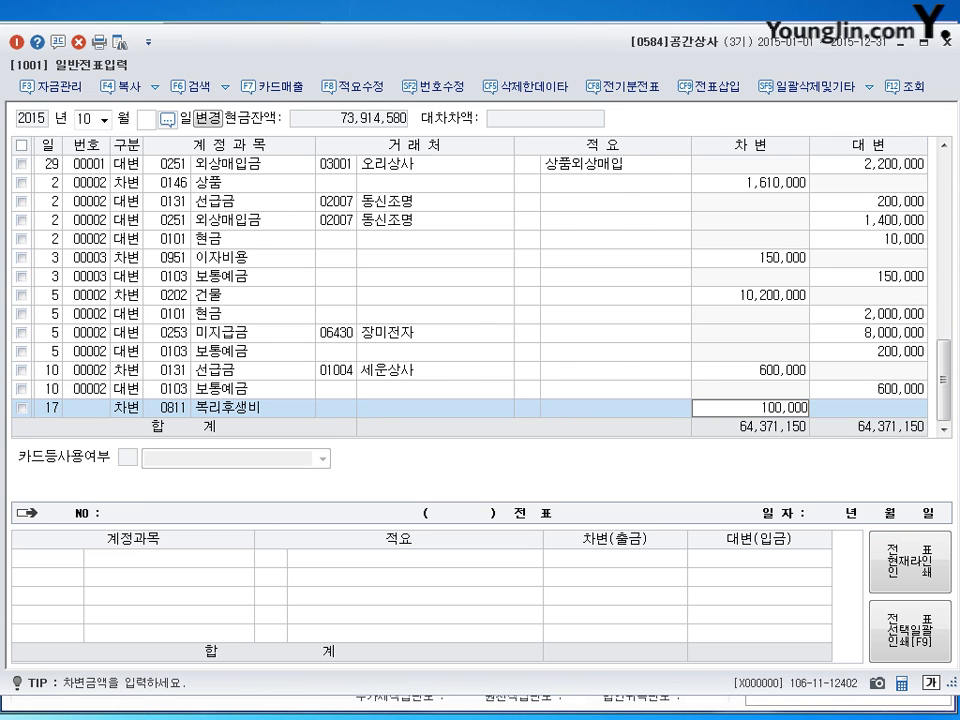
{"action": "key", "text": "Return"}
- Add a second debit (차변) line to the October 17 voucher for 0813 접대비 with 100,000
{"action": "type", "text": "0813"}
{"action": "key", "text": "Return"}
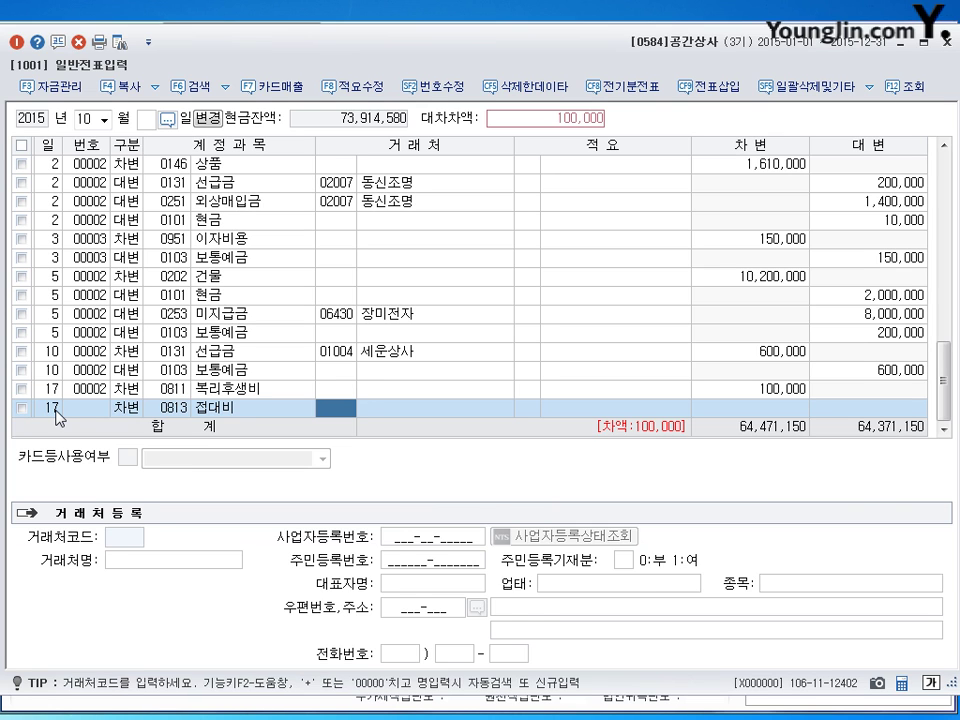
{"action": "key", "text": "Return"}
{"action": "key", "text": "Return"}
{"action": "type", "text": "1000000"}
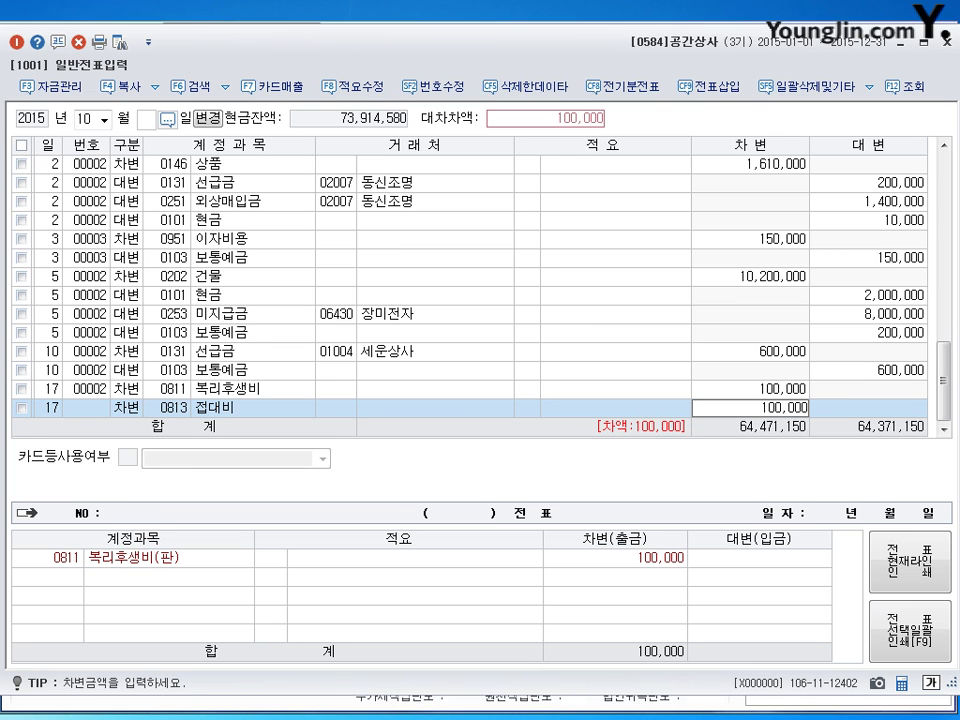
{"action": "key", "text": "Return"}
- Balance the October 17 voucher with a credit (대변) line for 0103 보통예금 of 200,000, without a customer
{"action": "type", "text": "4103"}
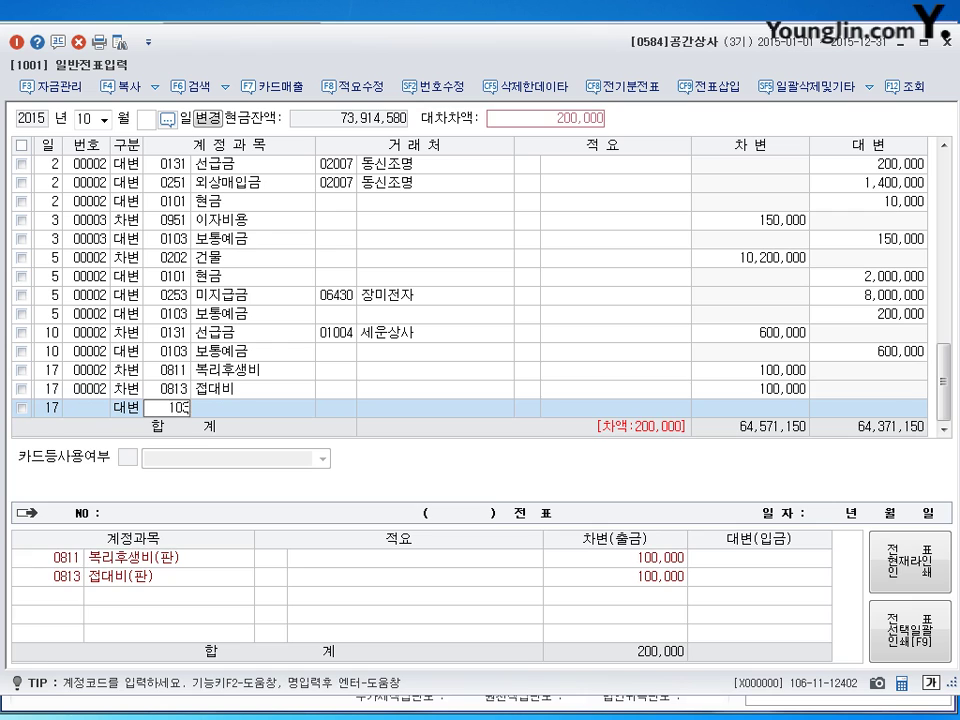
{"action": "key", "text": "Return"}
{"action": "key", "text": "Return"}
{"action": "key", "text": "Return"}
{"action": "key", "text": "Return"}
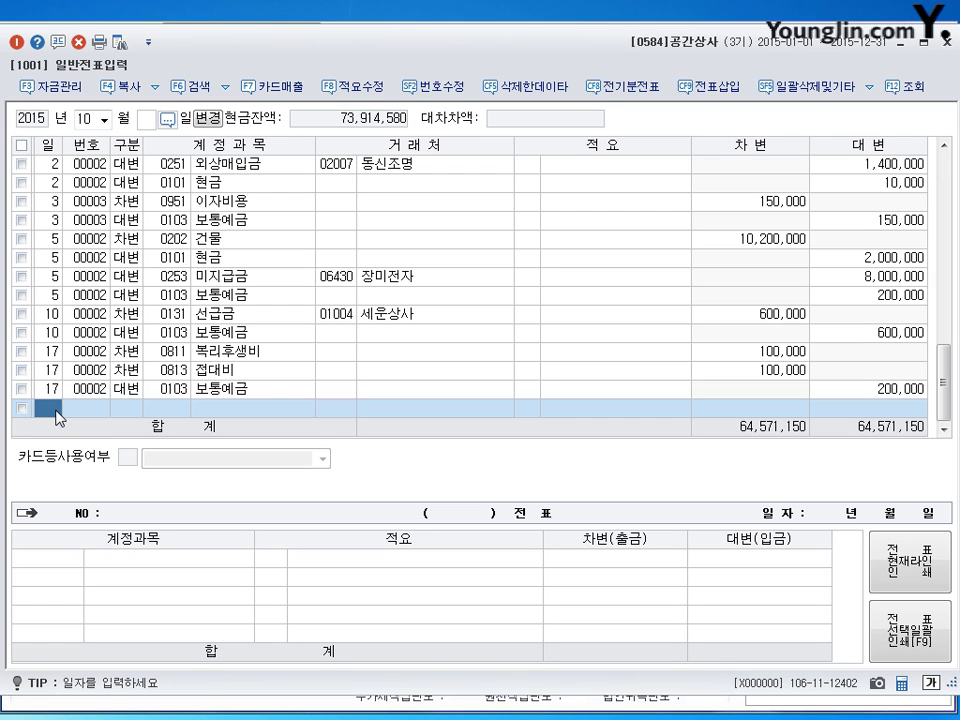
- Enter a cash receipt (입금) line dated October 30 for account 0141 현금과부족 with 110,000
{"action": "type", "text": "30"}
{"action": "key", "text": "Return"}
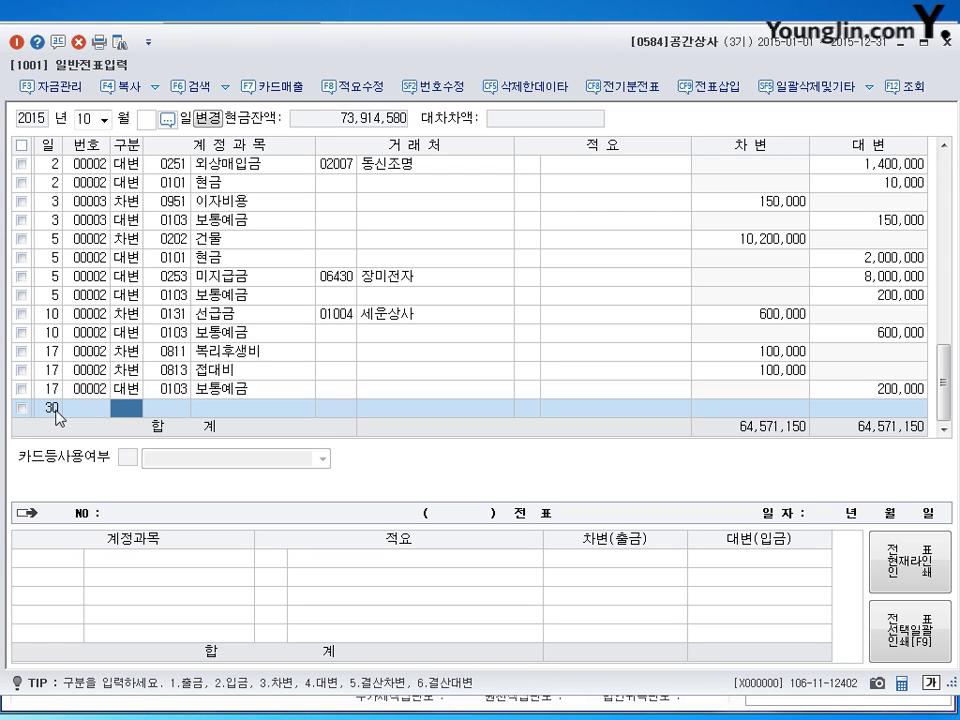
{"action": "type", "text": "1"}
{"action": "key", "text": "Return"}
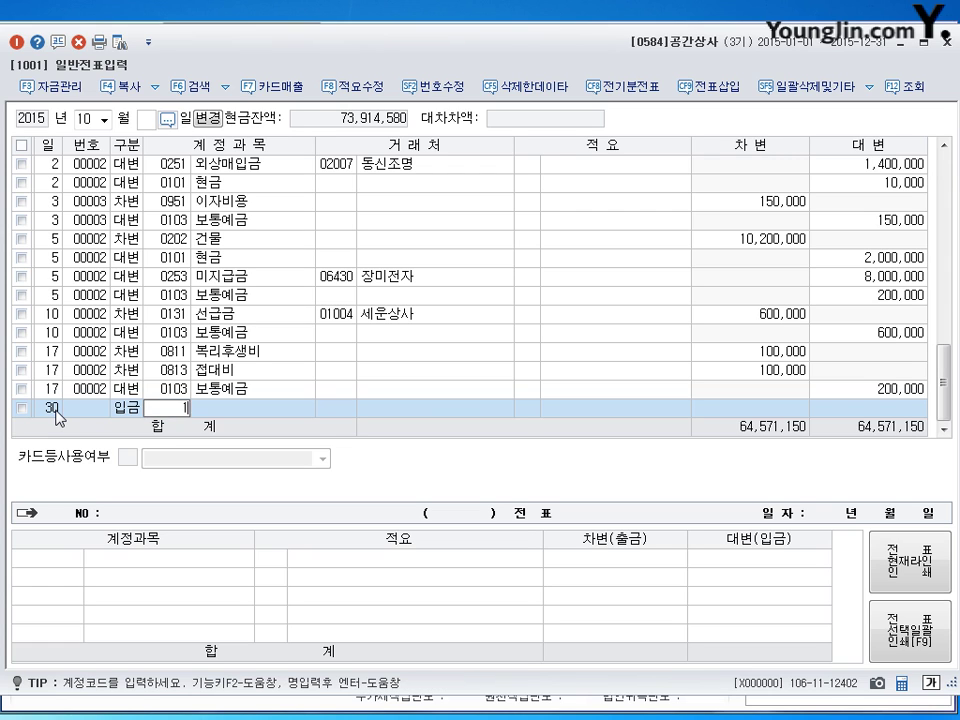
{"action": "type", "text": "0141"}
{"action": "key", "text": "Return"}
{"action": "key", "text": "Return"}
{"action": "key", "text": "Return"}
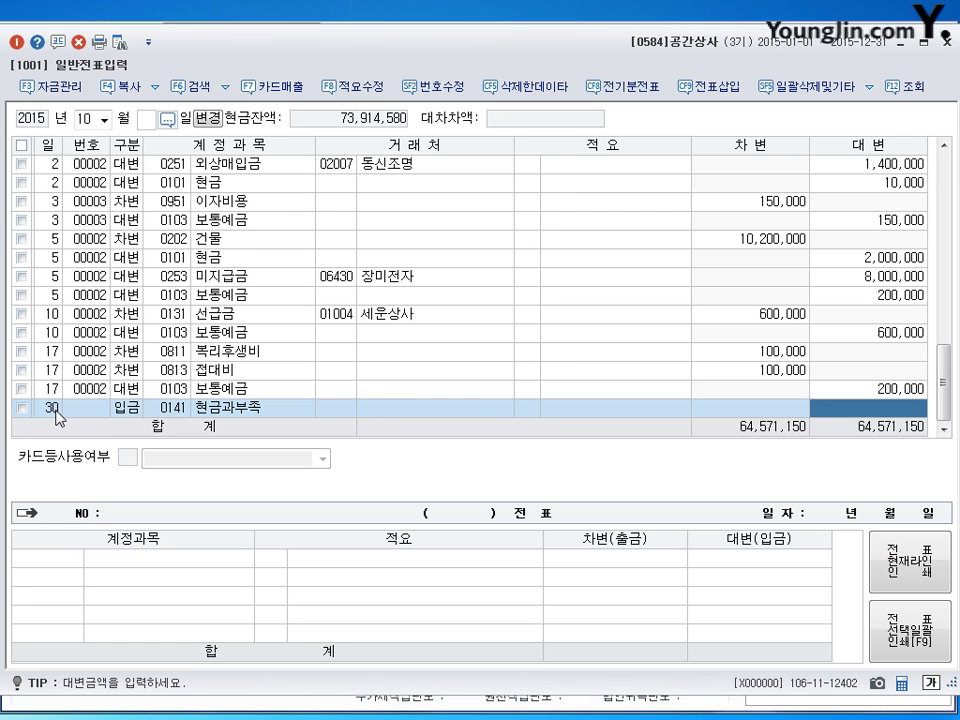
{"action": "type", "text": "1100000"}
{"action": "key", "text": "Return"}
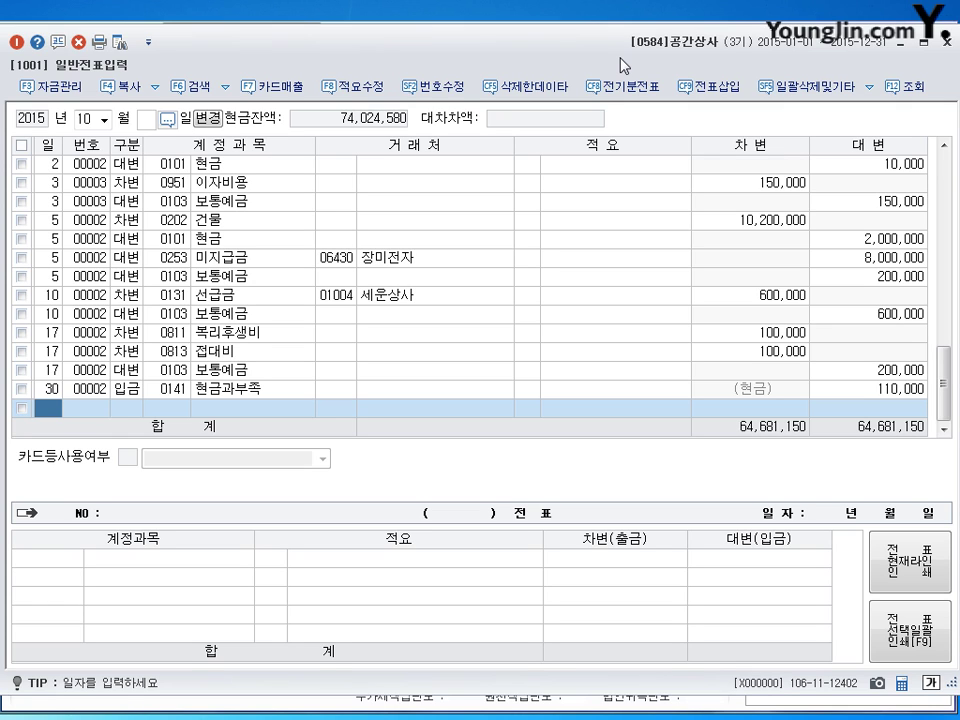
- Enter a debit (차변) line dated October 31 for account 0801 급여 with 1,800,000
{"action": "type", "text": "31"}
{"action": "key", "text": "Return"}
{"action": "type", "text": "3"}
{"action": "key", "text": "Return"}
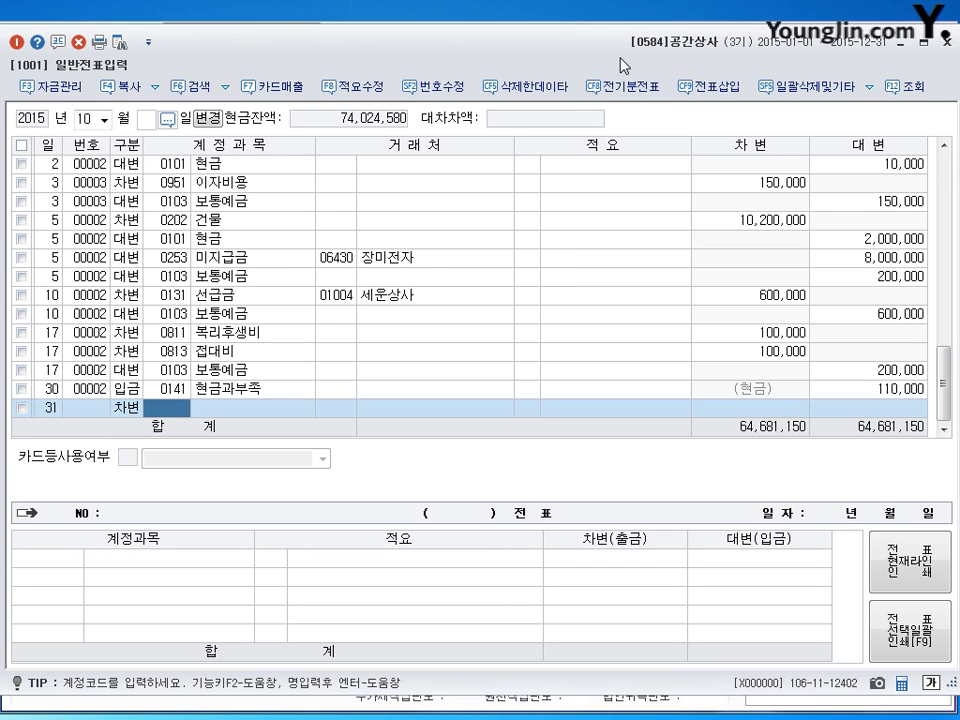
{"action": "type", "text": "0801"}
{"action": "key", "text": "Return"}
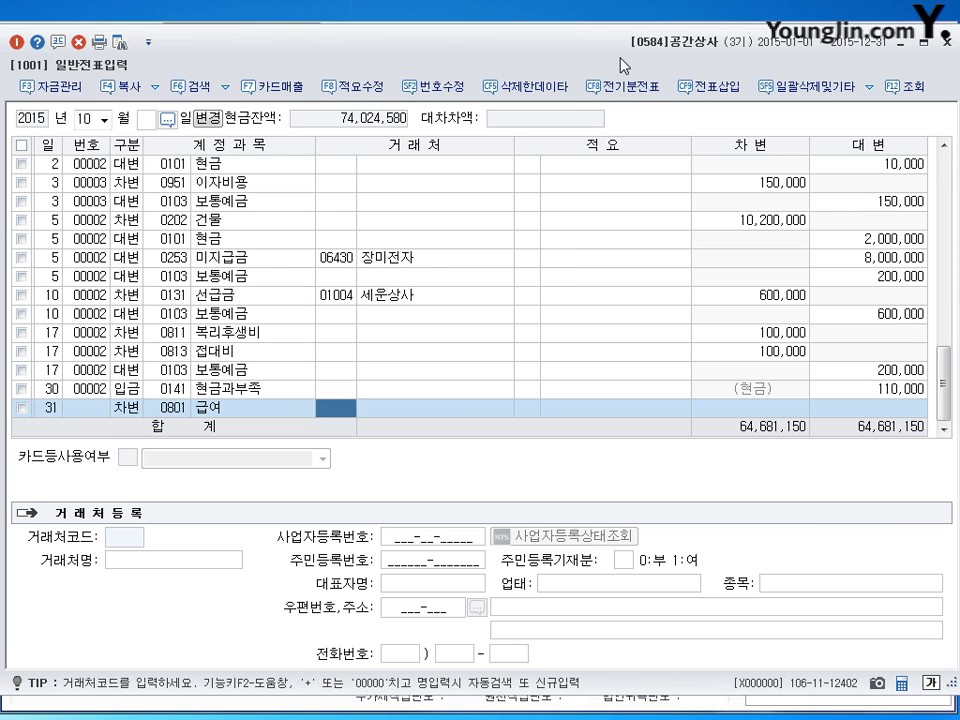
{"action": "key", "text": "Return"}
{"action": "key", "text": "Return"}
{"action": "type", "text": "1800000"}
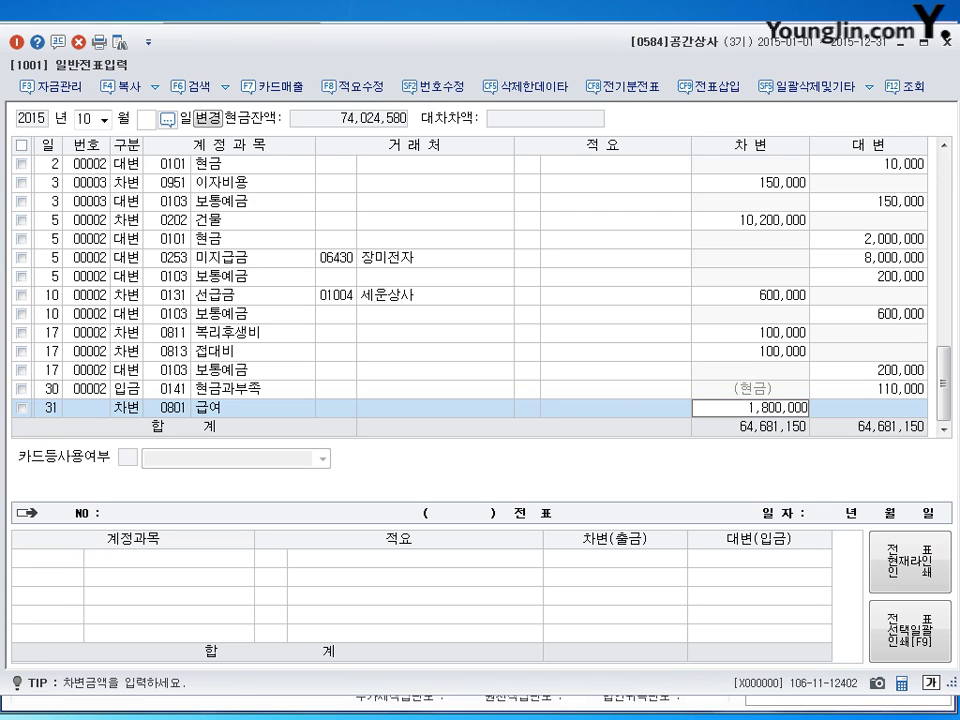
{"action": "key", "text": "Return"}
- Add a credit (대변) line to the October 31 voucher for 0254 예수금 with 160,000, without a customer
{"action": "key", "text": "Return"}
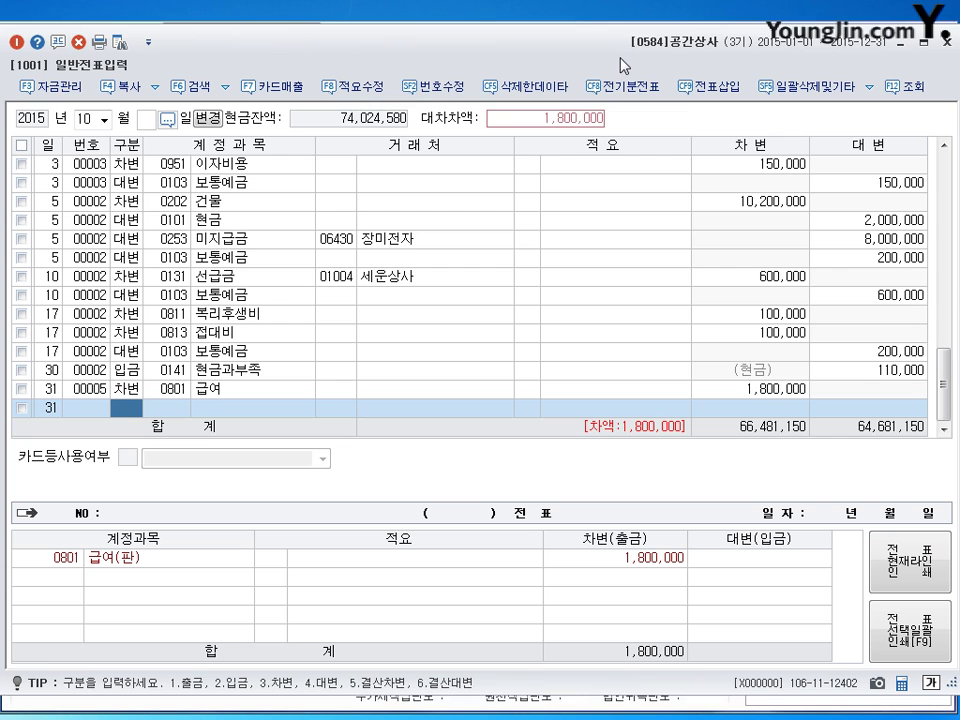
{"action": "type", "text": "4"}
{"action": "key", "text": "Return"}
{"action": "type", "text": "251"}
{"action": "key", "text": "Return"}
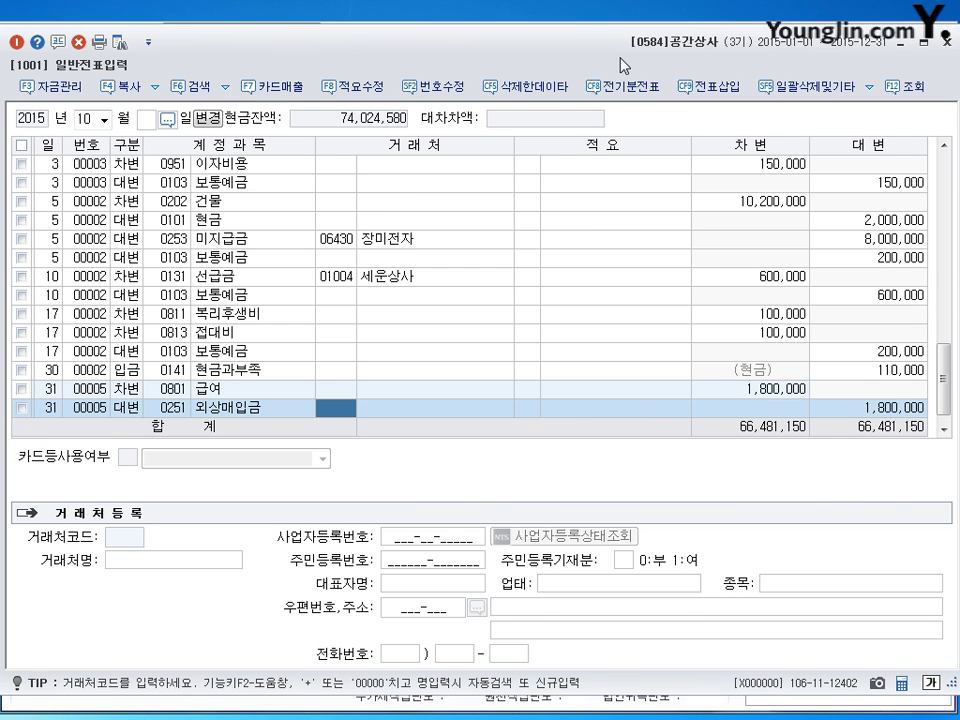
{"action": "key", "text": "shift+Tab"}
{"action": "type", "text": "254"}
{"action": "key", "text": "Return"}
{"action": "key", "text": "Return"}
{"action": "key", "text": "Return"}
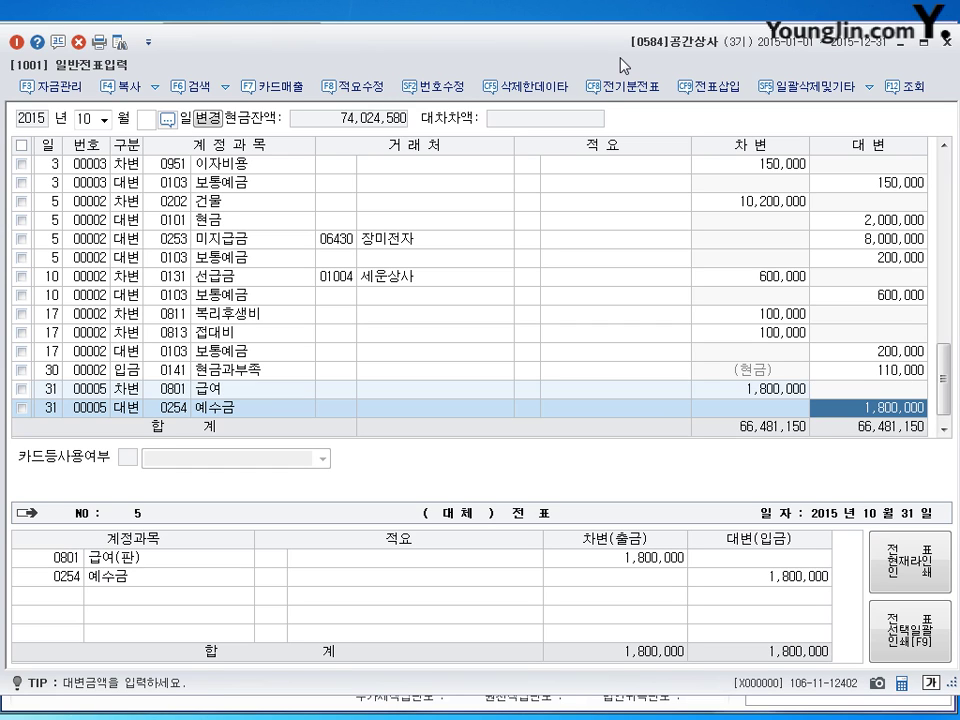
{"action": "type", "text": "18"}
{"action": "key", "text": "Return"}
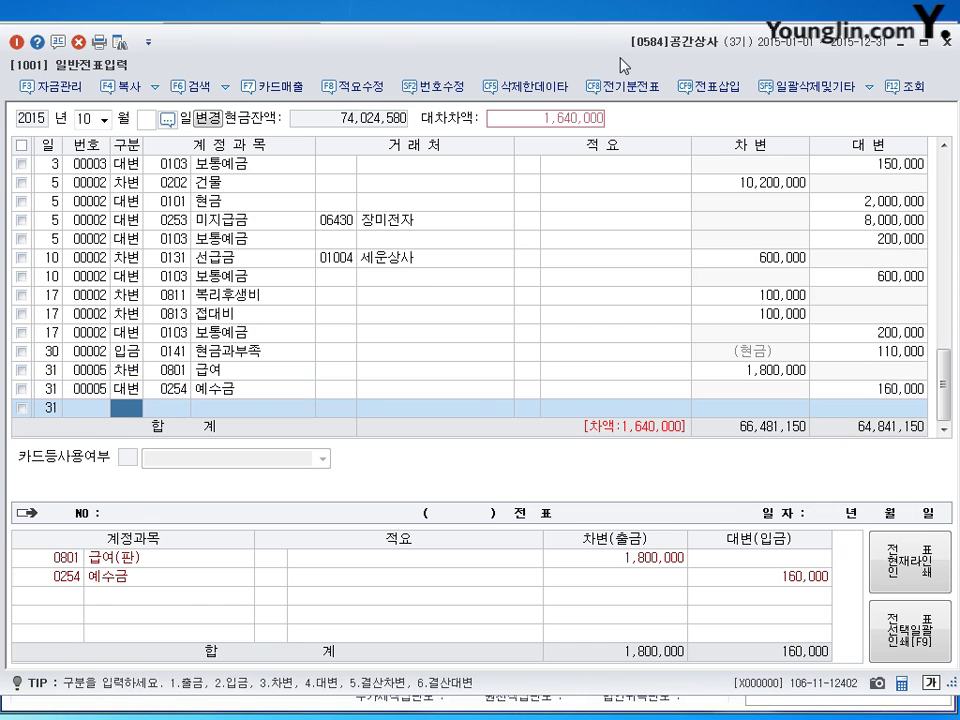
- Balance the October 31 voucher with a credit (대변) line for 0103 보통예금 of 1,640,000, without a customer
{"action": "type", "text": "103"}
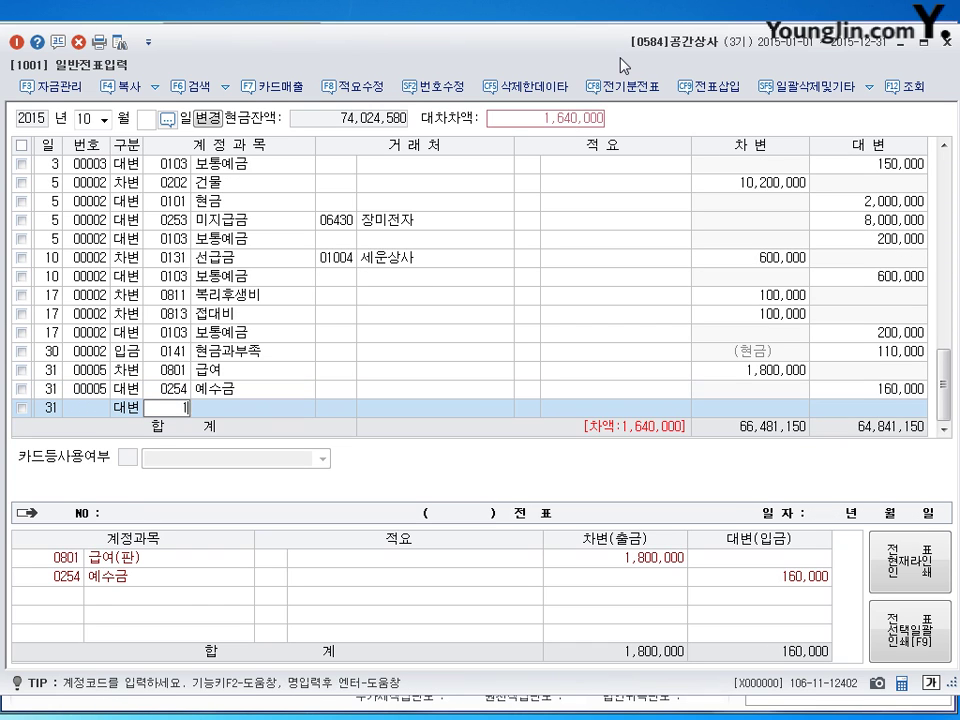
{"action": "key", "text": "Return"}
{"action": "key", "text": "Return"}
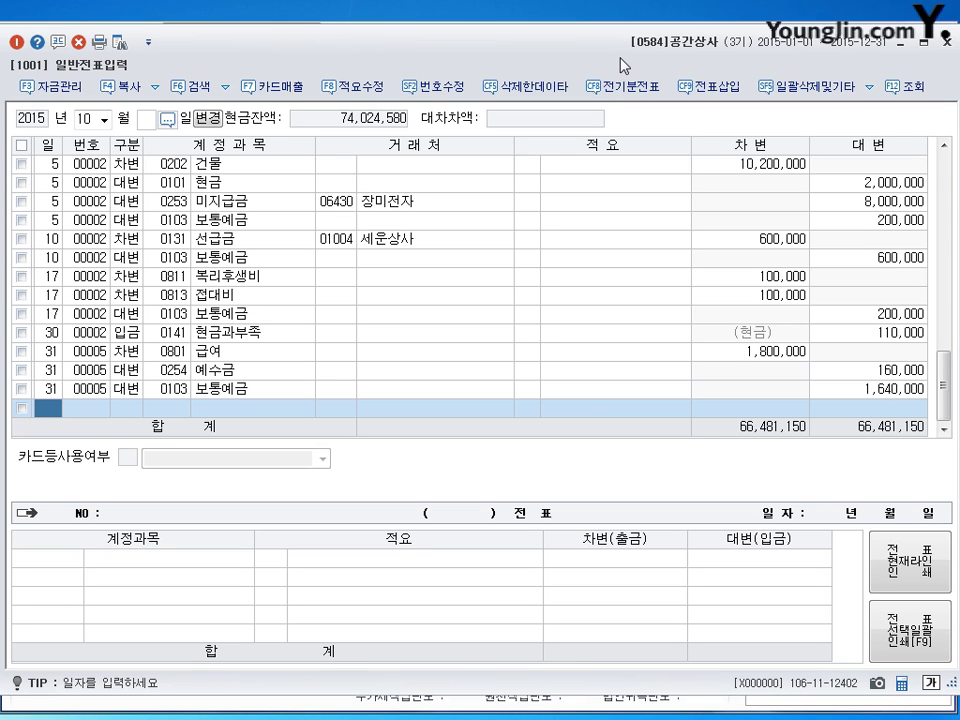
- Enter a cash payment (출금) line dated November 1 for account 0822 차량유지비 with 150,000, without a customer
{"action": "key", "text": "Escape"}
{"action": "type", "text": "11"}
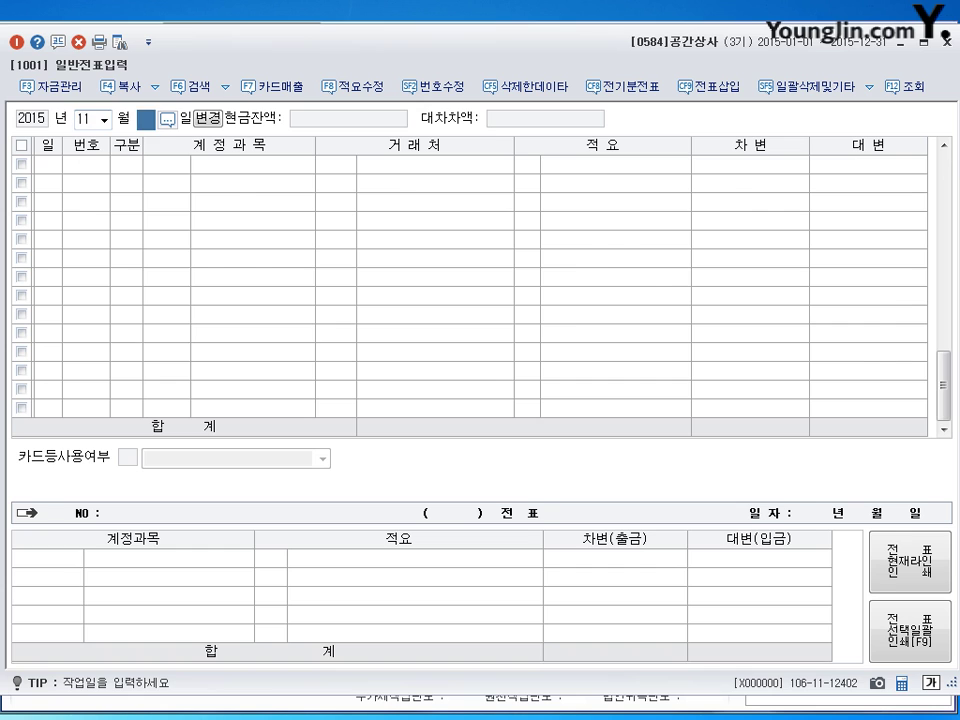
{"action": "key", "text": "Return"}
{"action": "type", "text": "1"}
{"action": "key", "text": "Return"}
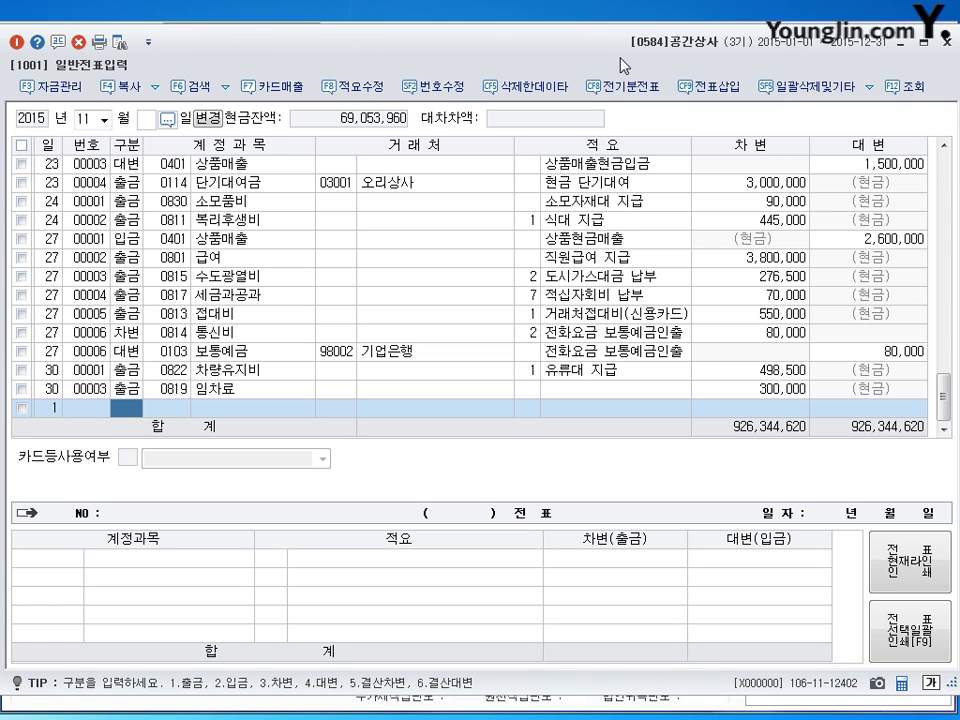
{"action": "type", "text": "1"}
{"action": "type", "text": "8"}
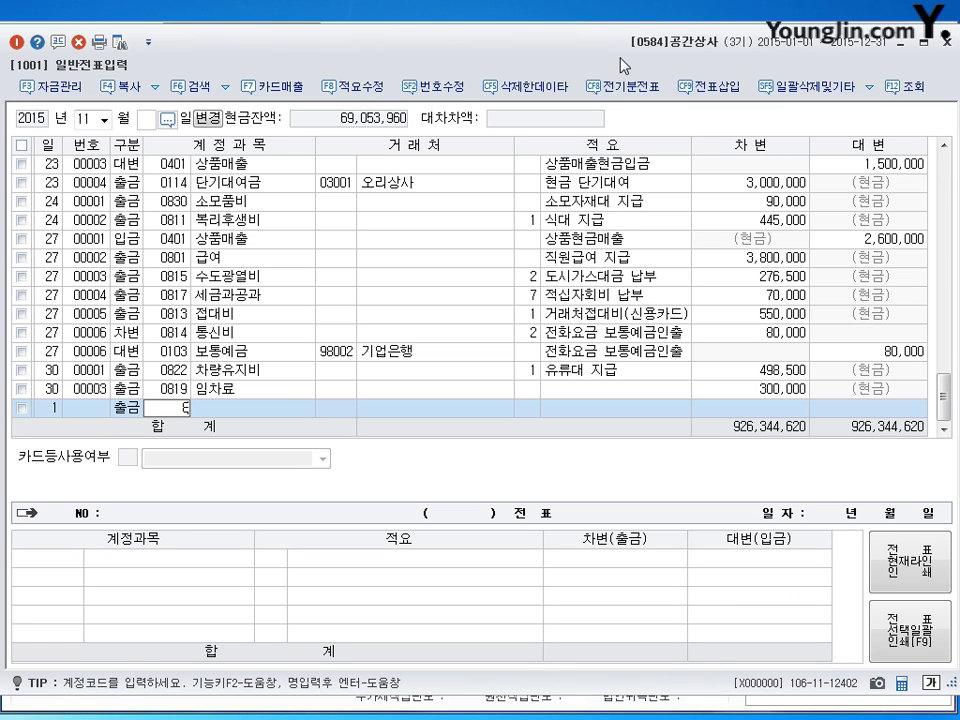
{"action": "type", "text": "22"}
{"action": "key", "text": "Return"}
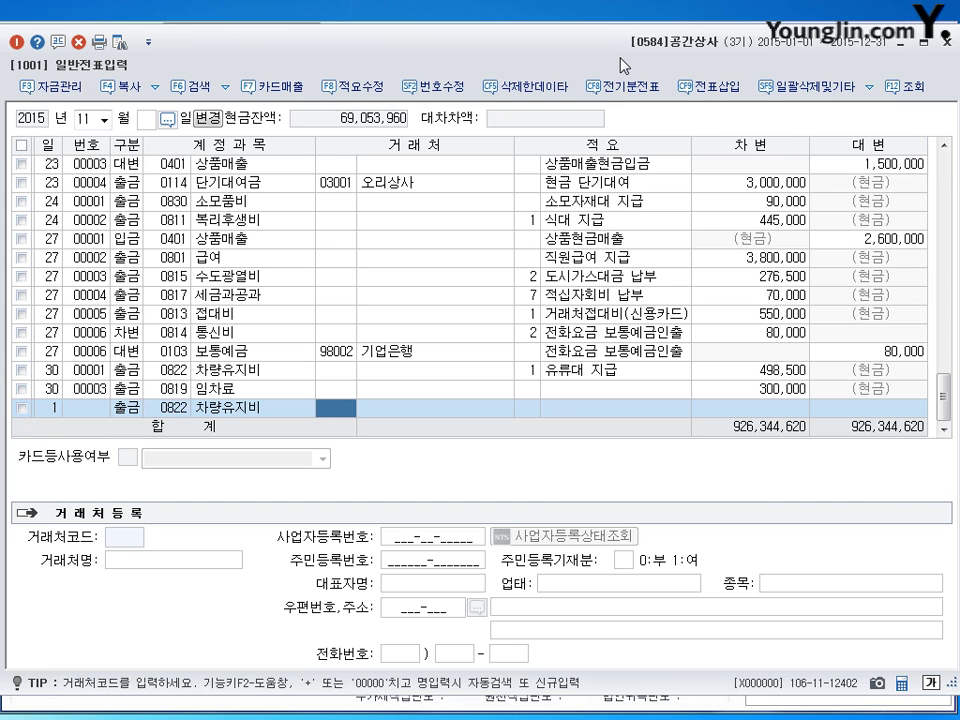
{"action": "key", "text": "Return"}
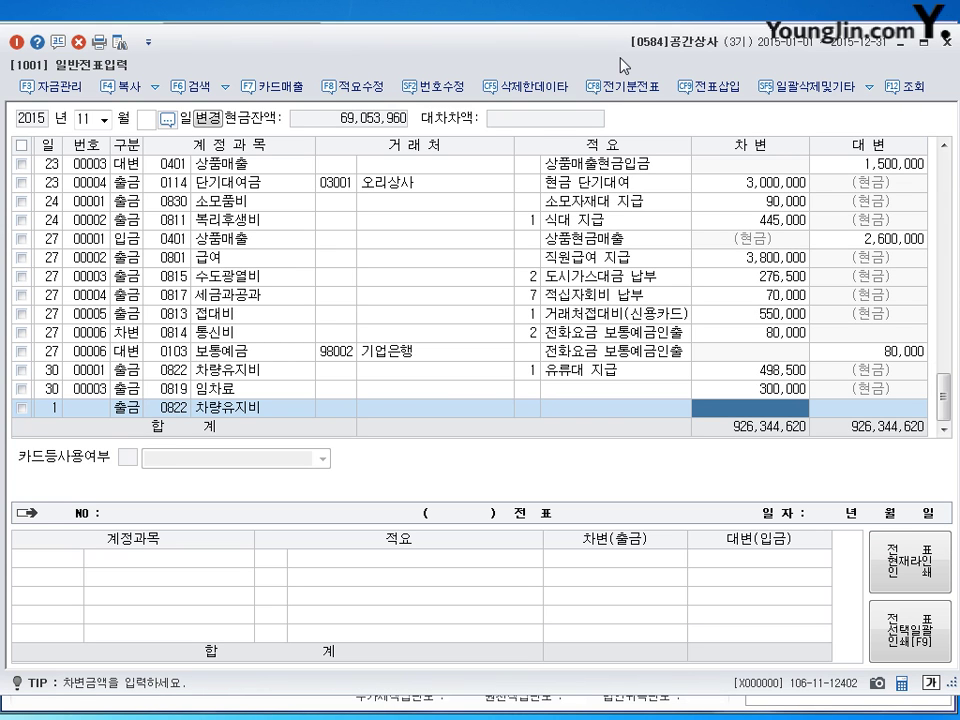
{"action": "type", "text": "1500000"}
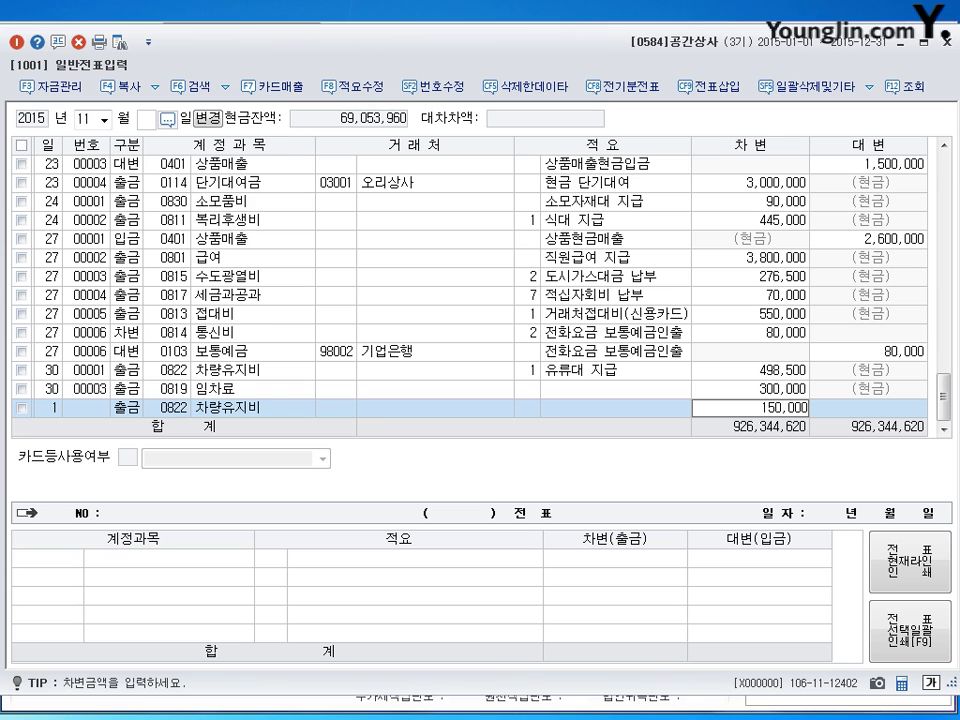
{"action": "key", "text": "Return"}
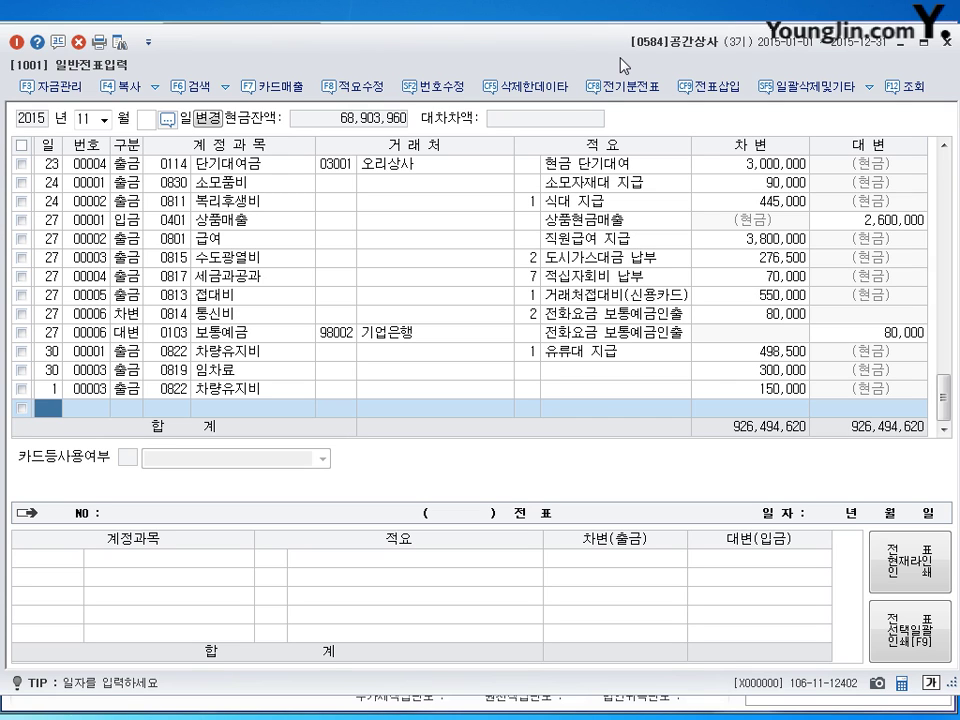
- Change the debit account of the April 25 voucher from 도서인쇄비 to 0833 광고선전비
{"action": "left_click", "coordinate": [98, 124]}
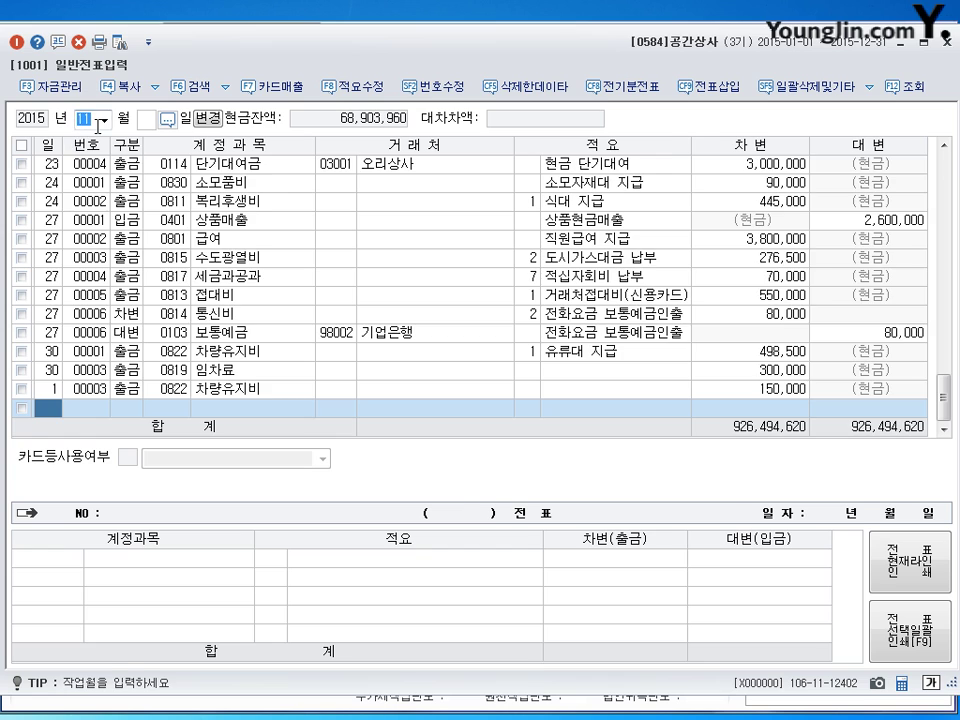
{"action": "type", "text": "04"}
{"action": "key", "text": "Return"}
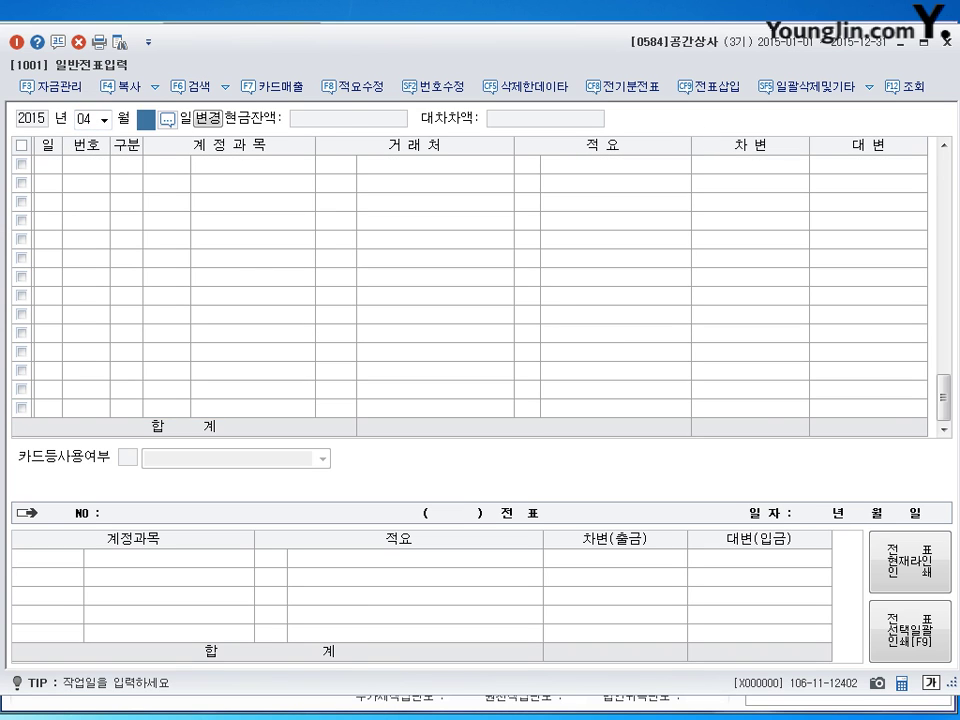
{"action": "type", "text": "25"}
{"action": "key", "text": "Return"}
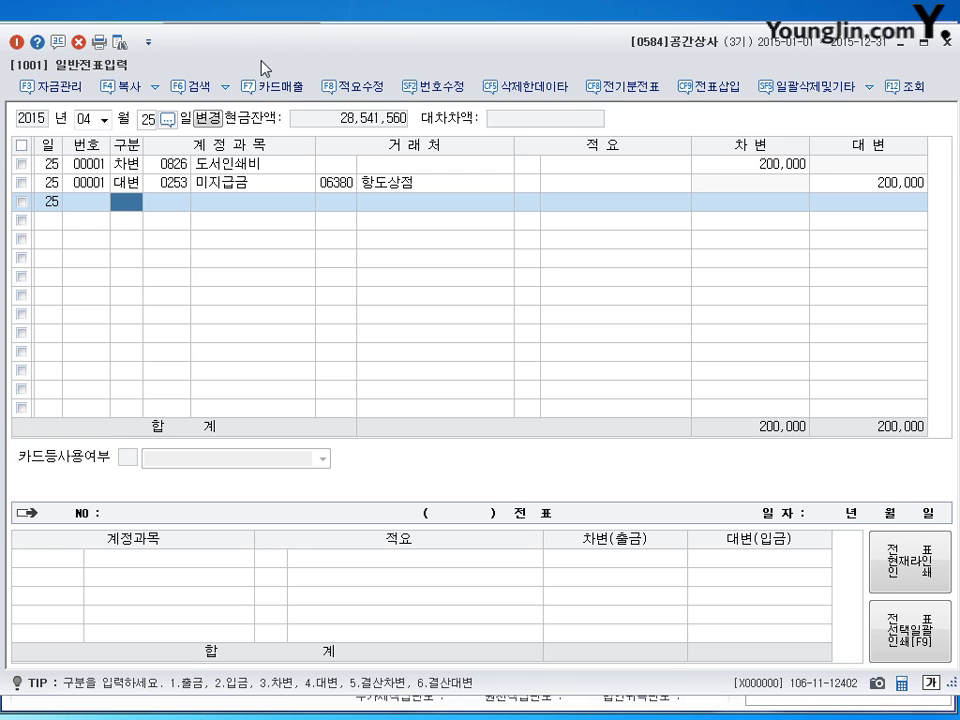
{"action": "left_click", "coordinate": [179, 168]}
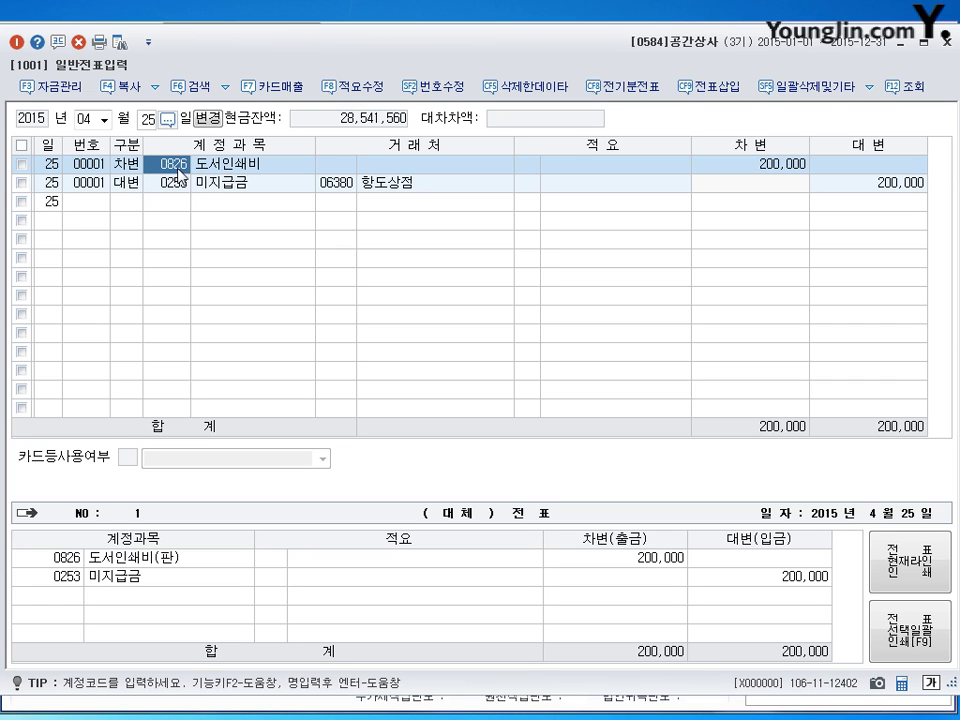
{"action": "type", "text": "0833"}
{"action": "key", "text": "Return"}
{"action": "key", "text": "Return"}
{"action": "key", "text": "Return"}
{"action": "key", "text": "Return"}
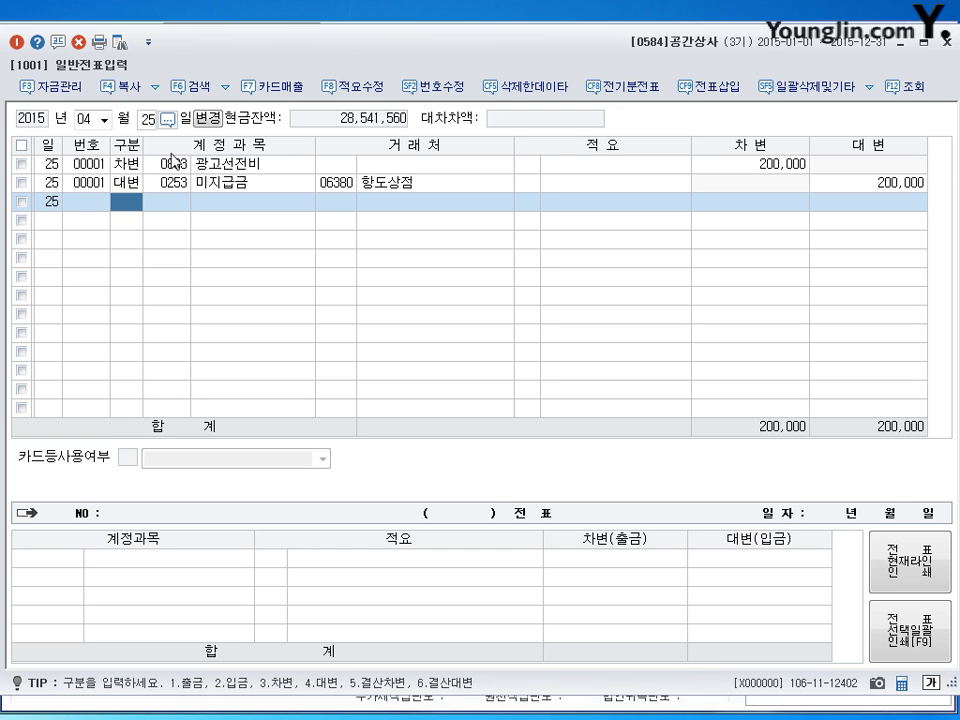
- Correct the December 25 cash payment voucher to account 0953 기부금 with an amount of 200,000
{"action": "left_click", "coordinate": [203, 119]}
{"action": "type", "text": "12"}
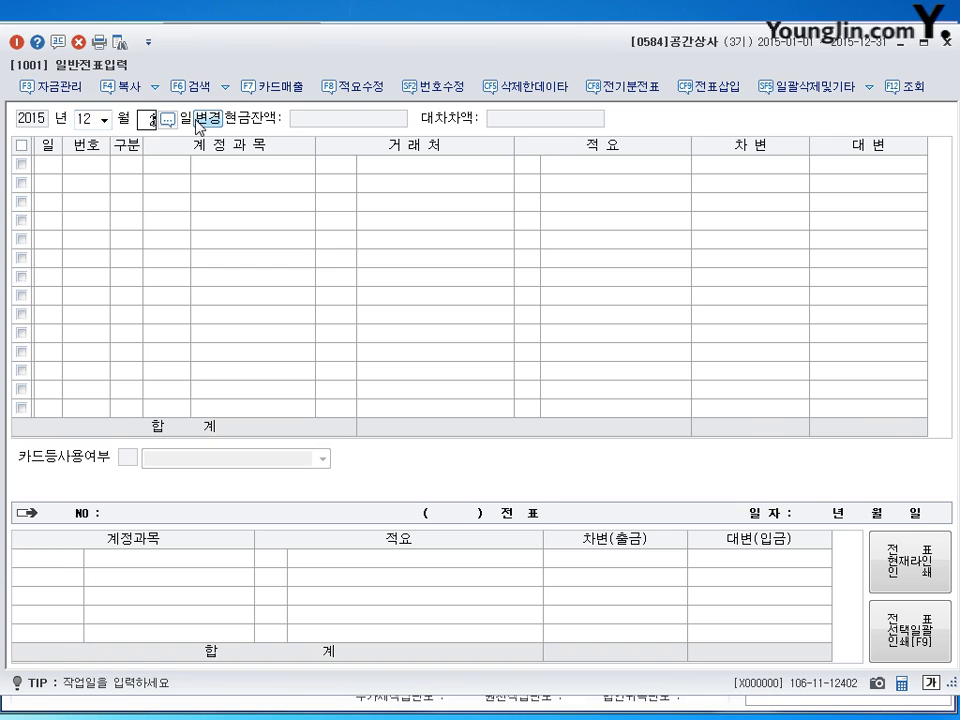
{"action": "key", "text": "Return"}
{"action": "left_click", "coordinate": [182, 168]}
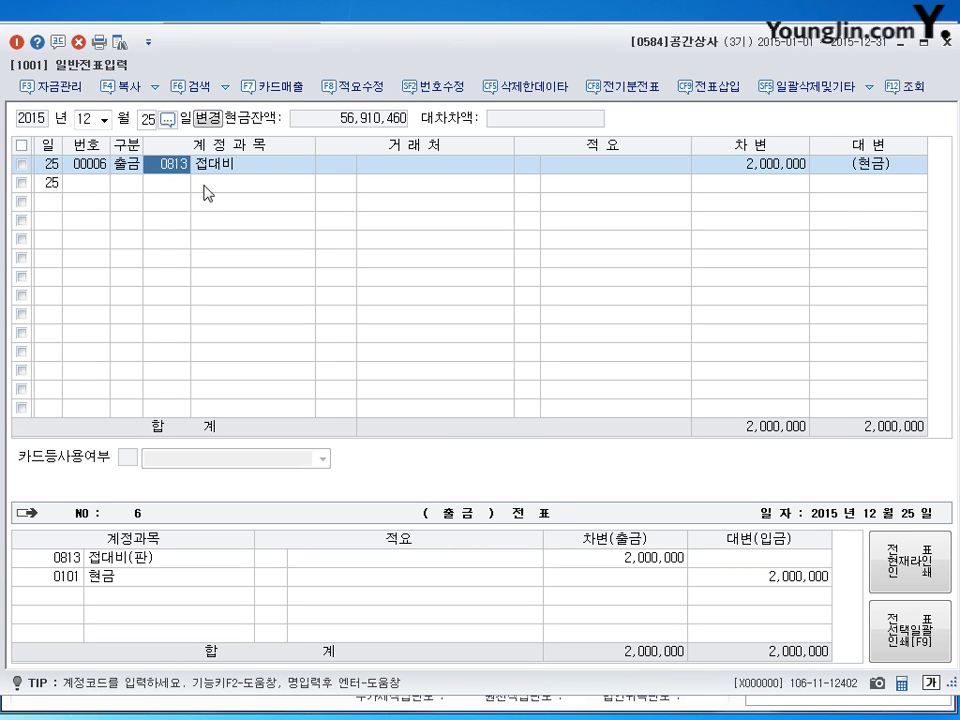
{"action": "type", "text": "0953"}
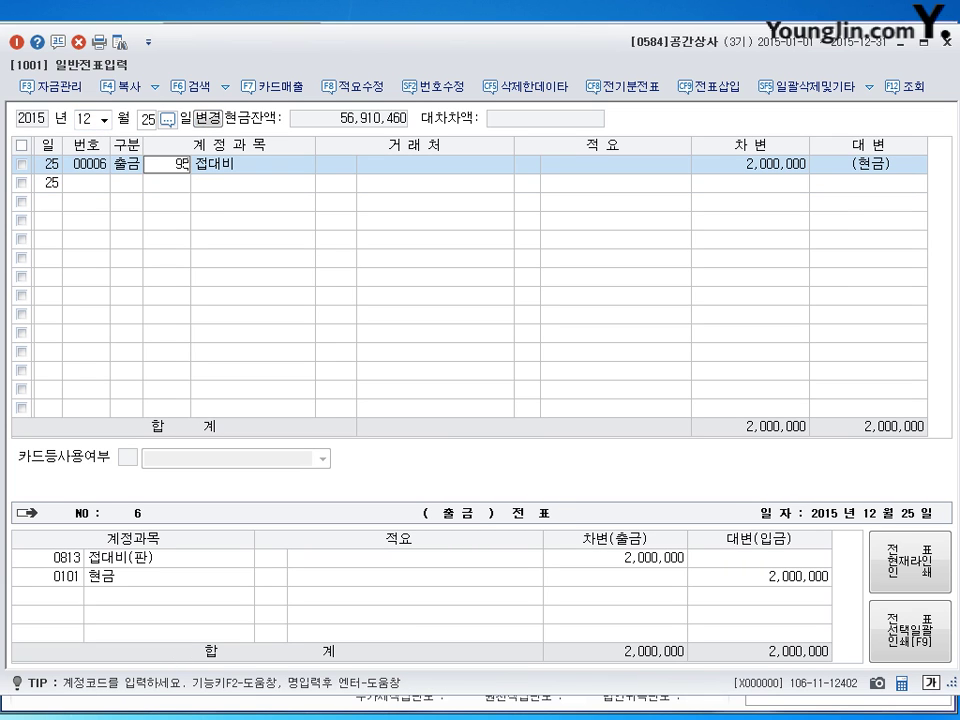
{"action": "key", "text": "Return"}
{"action": "left_click", "coordinate": [770, 166]}
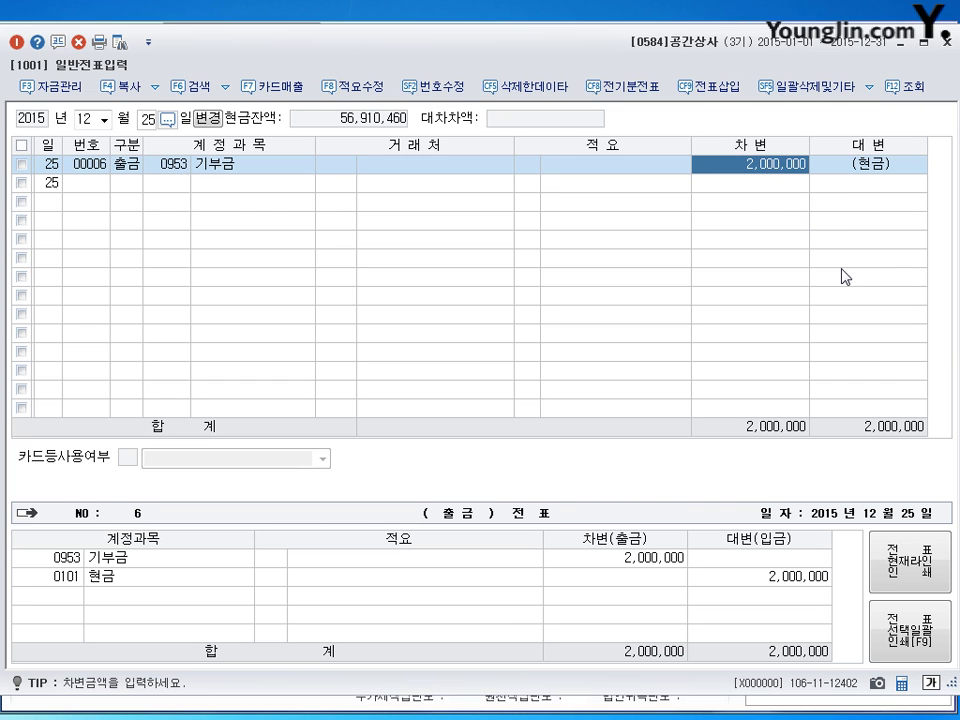
{"action": "type", "text": "200000"}
{"action": "key", "text": "Return"}
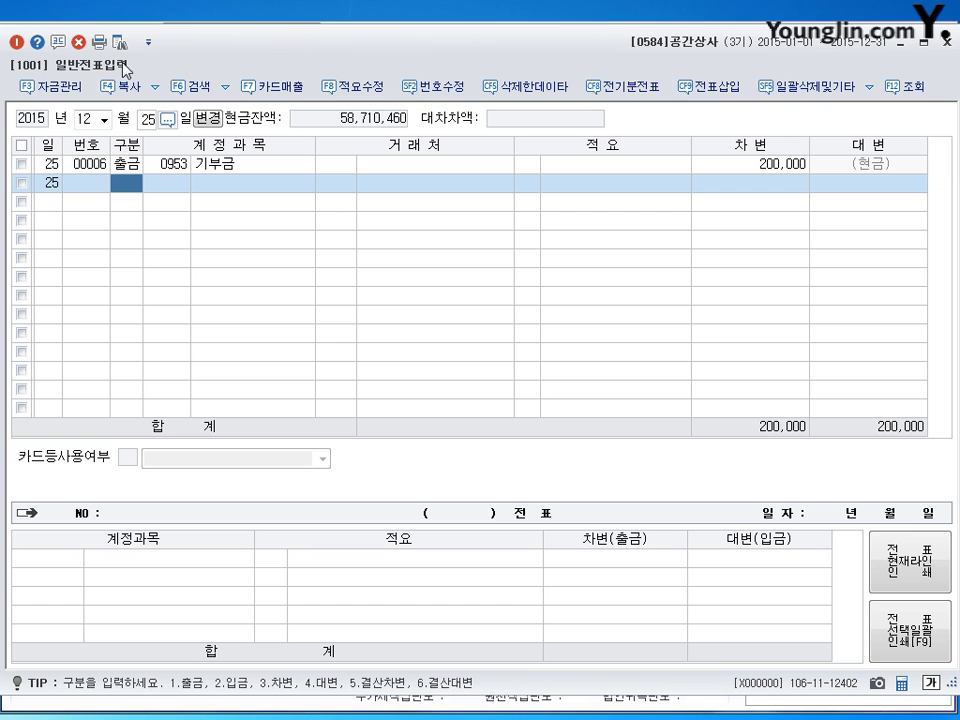
- Enter a debit (차변) line dated December 31 for account 0818 감가상각비 with 1,100,000, without a customer
{"action": "key", "text": "Escape"}
{"action": "key", "text": "Return"}
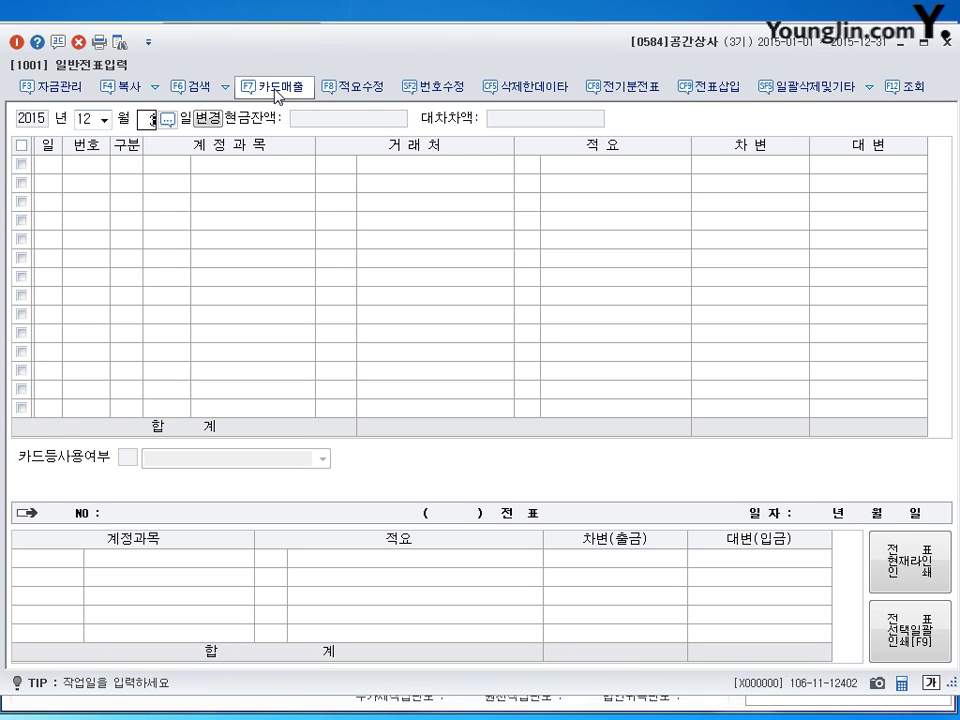
{"action": "type", "text": "31"}
{"action": "key", "text": "Return"}
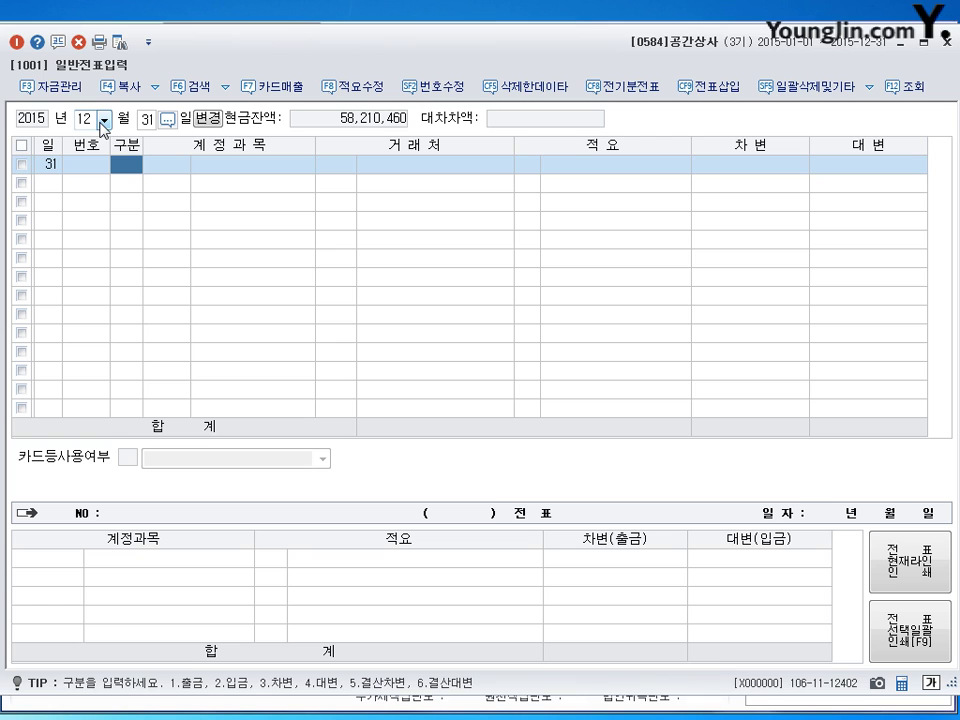
{"action": "type", "text": "3"}
{"action": "key", "text": "Return"}
{"action": "type", "text": "818"}
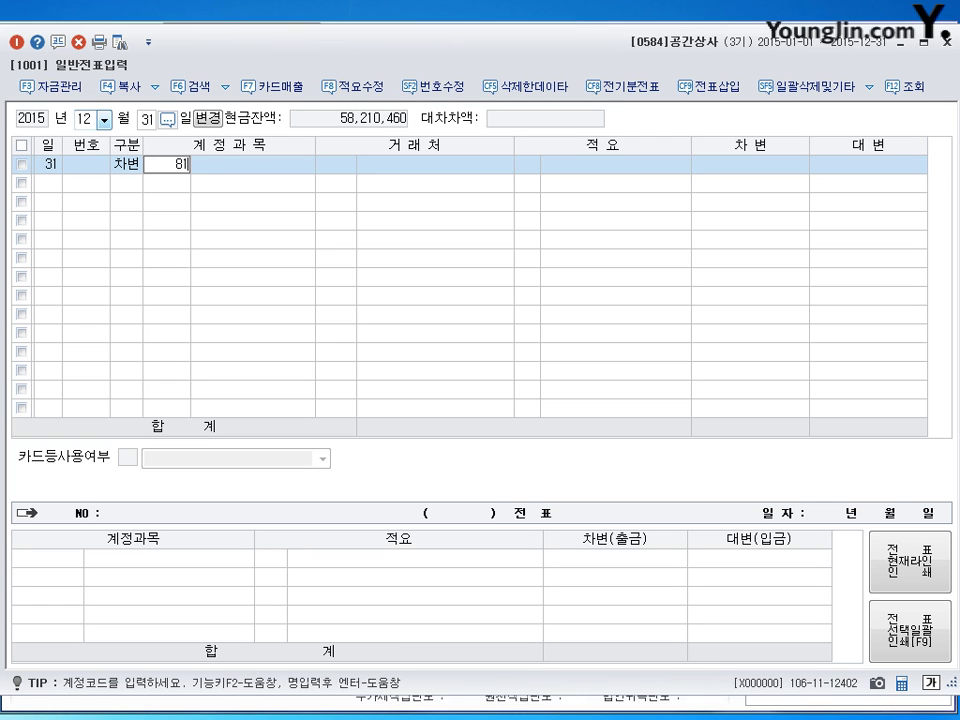
{"action": "key", "text": "Return"}
{"action": "key", "text": "Return"}
{"action": "key", "text": "Return"}
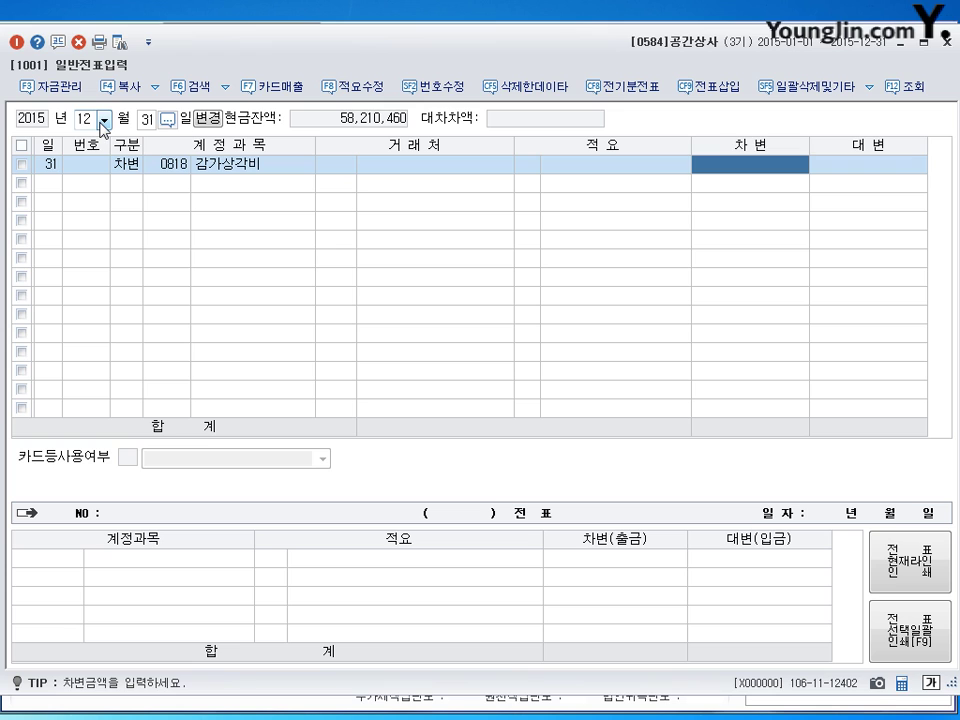
{"action": "type", "text": "1100000"}
{"action": "key", "text": "Return"}
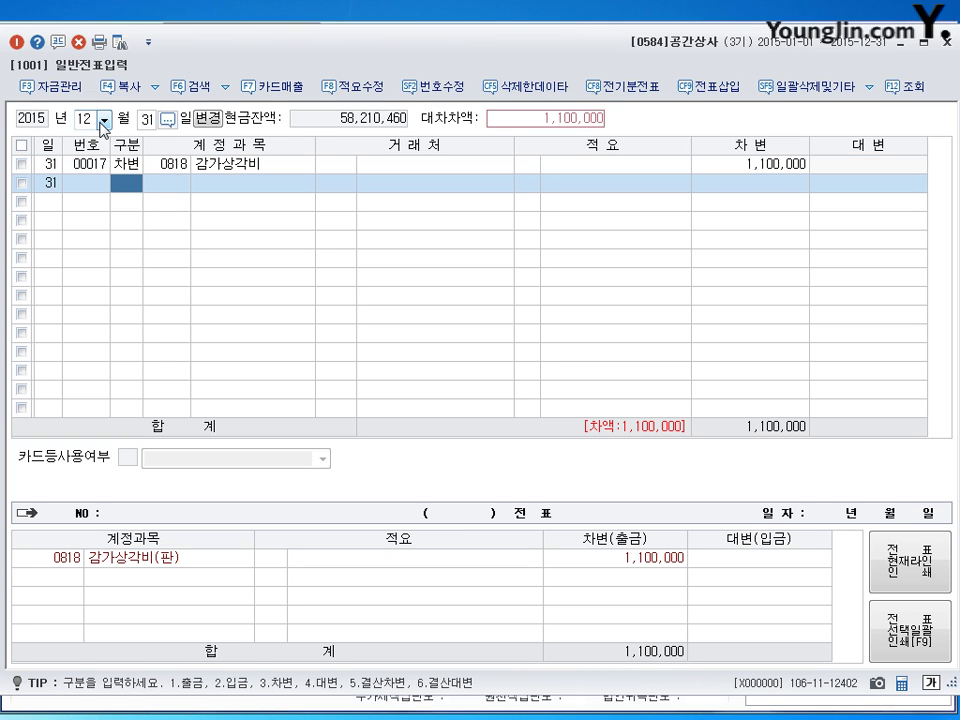
- Add a credit (대변) line to the December 31 voucher for 0209 감가상각누계액 (차량운반구) with 600,000, without a customer
{"action": "type", "text": "4"}
{"action": "key", "text": "Return"}
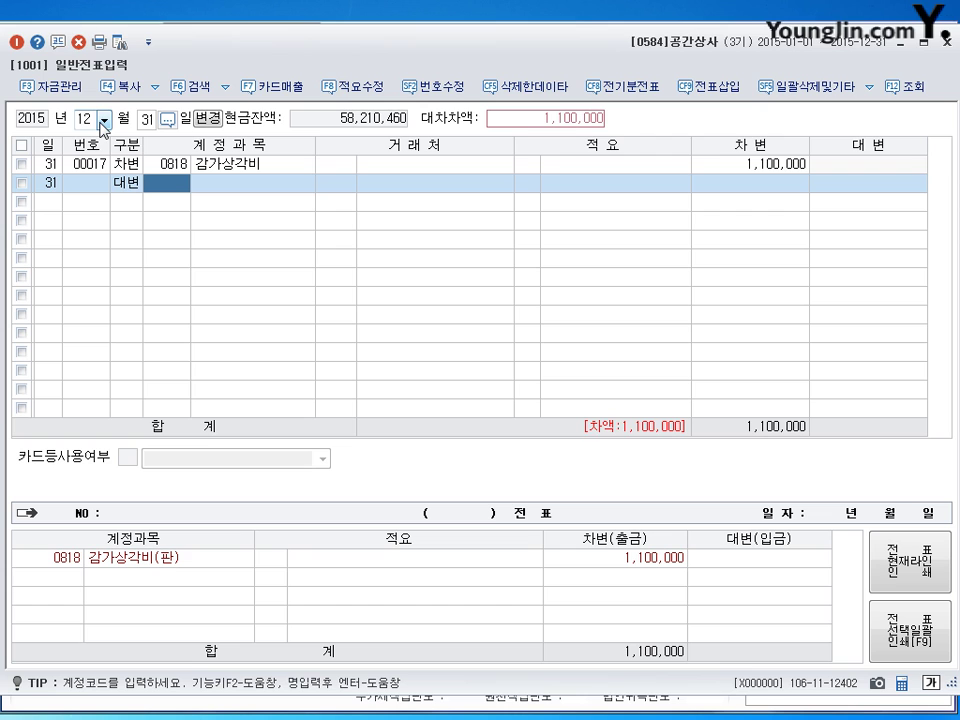
{"action": "type", "text": "감"}
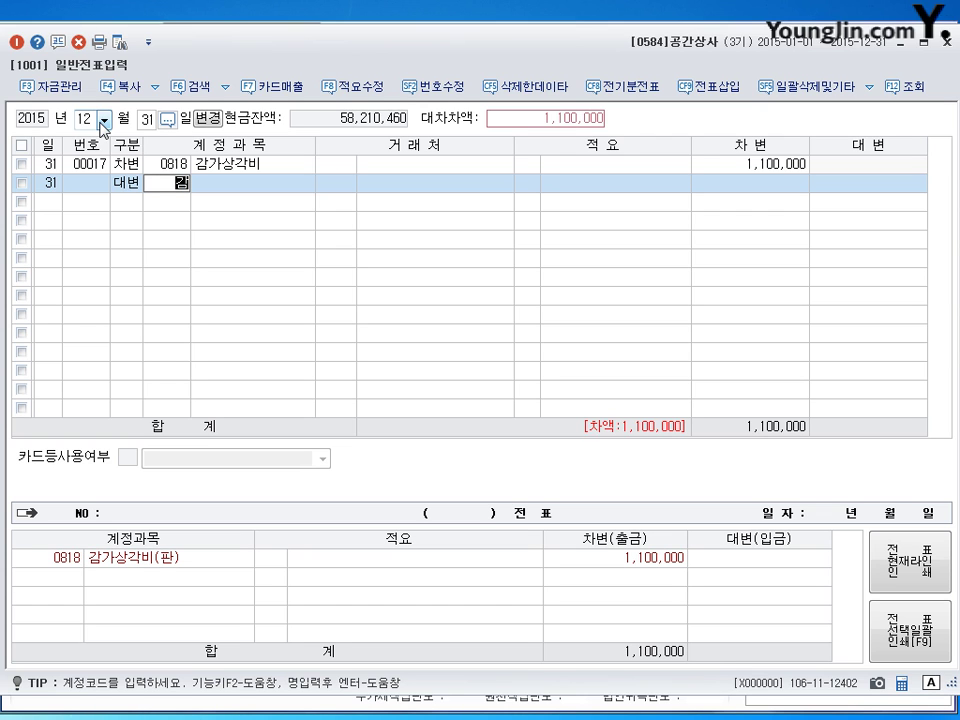
{"action": "type", "text": "가"}
{"action": "key", "text": "Return"}
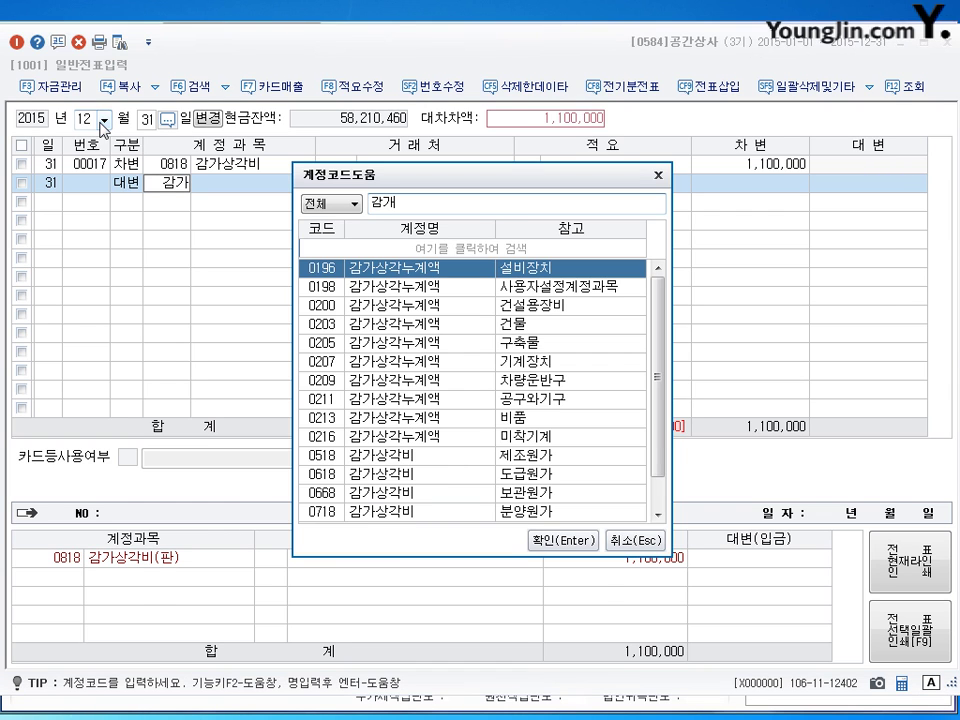
{"action": "left_click", "coordinate": [538, 392]}
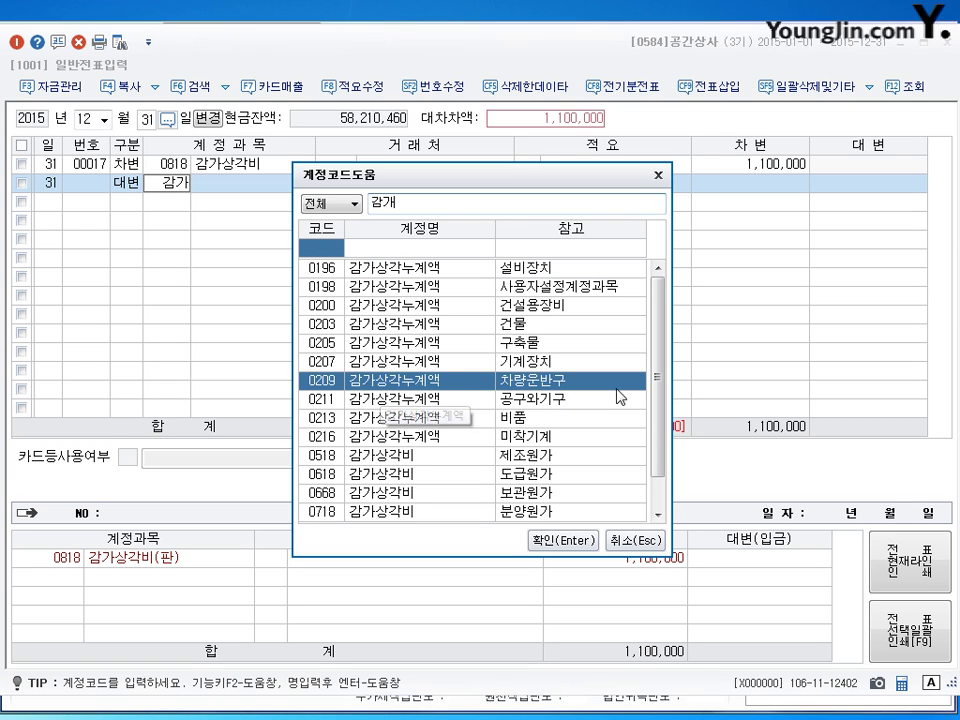
{"action": "key", "text": "BackSpace"}
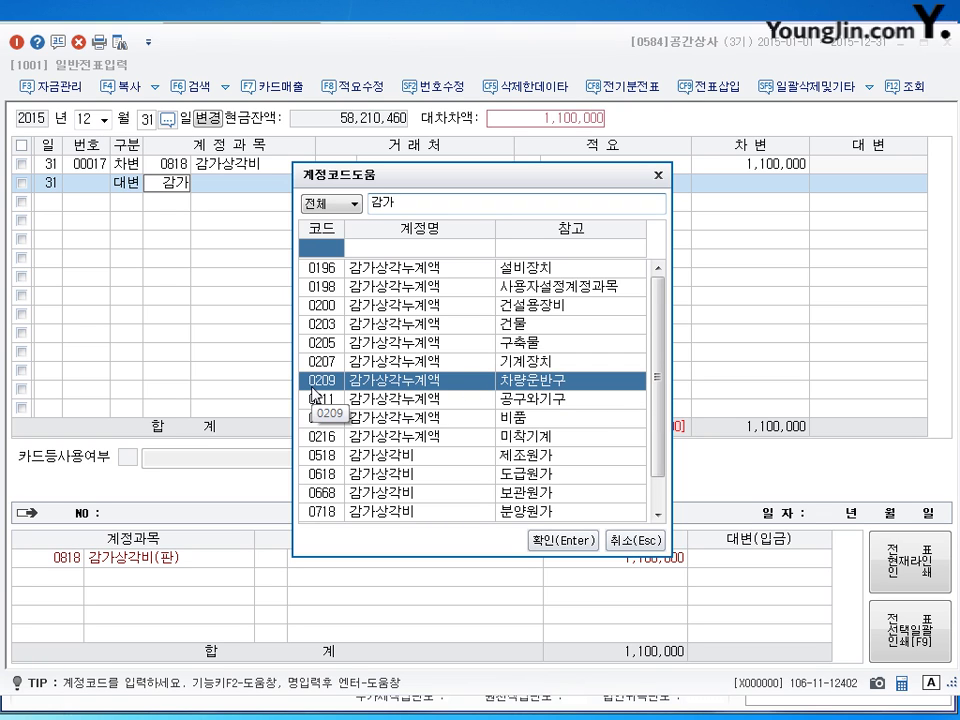
{"action": "key", "text": "Return"}
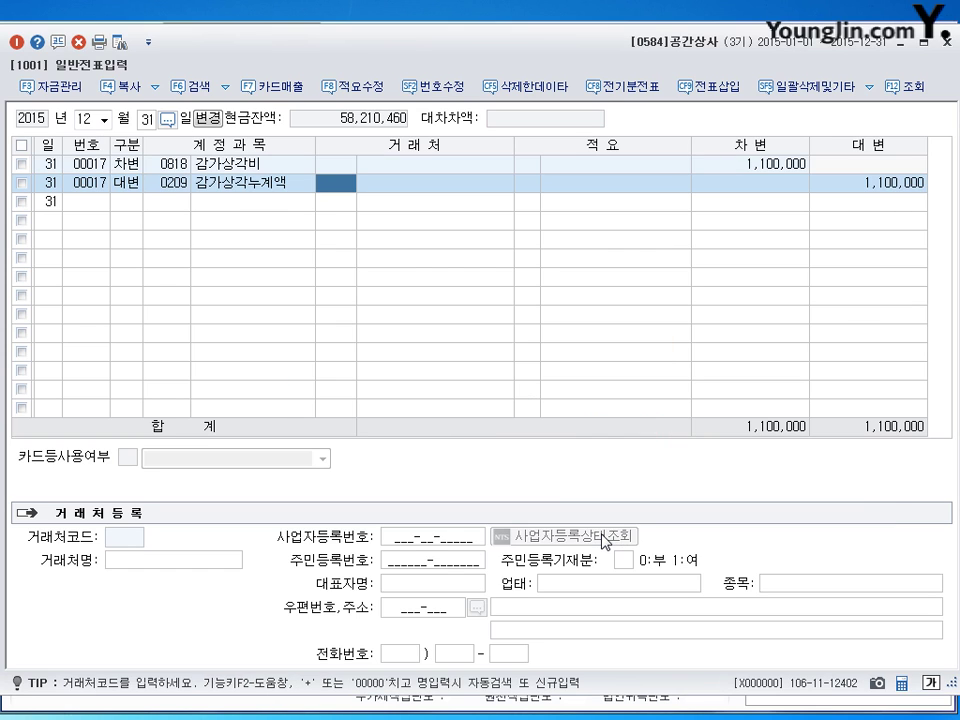
{"action": "key", "text": "Return"}
{"action": "key", "text": "Return"}
{"action": "key", "text": "Return"}
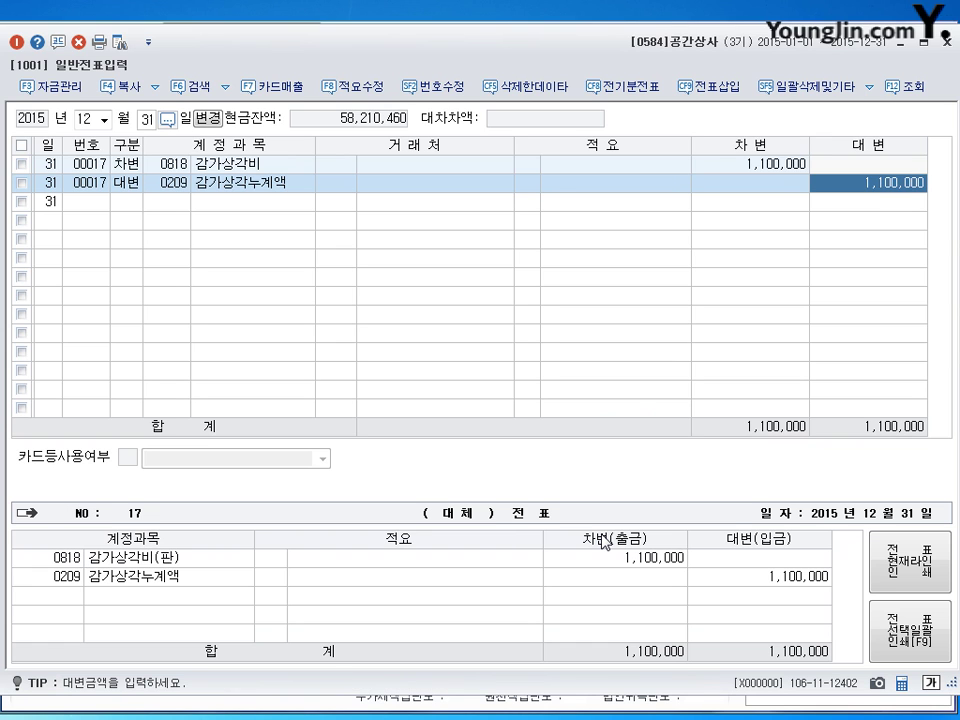
{"action": "type", "text": "600000"}
{"action": "key", "text": "Return"}
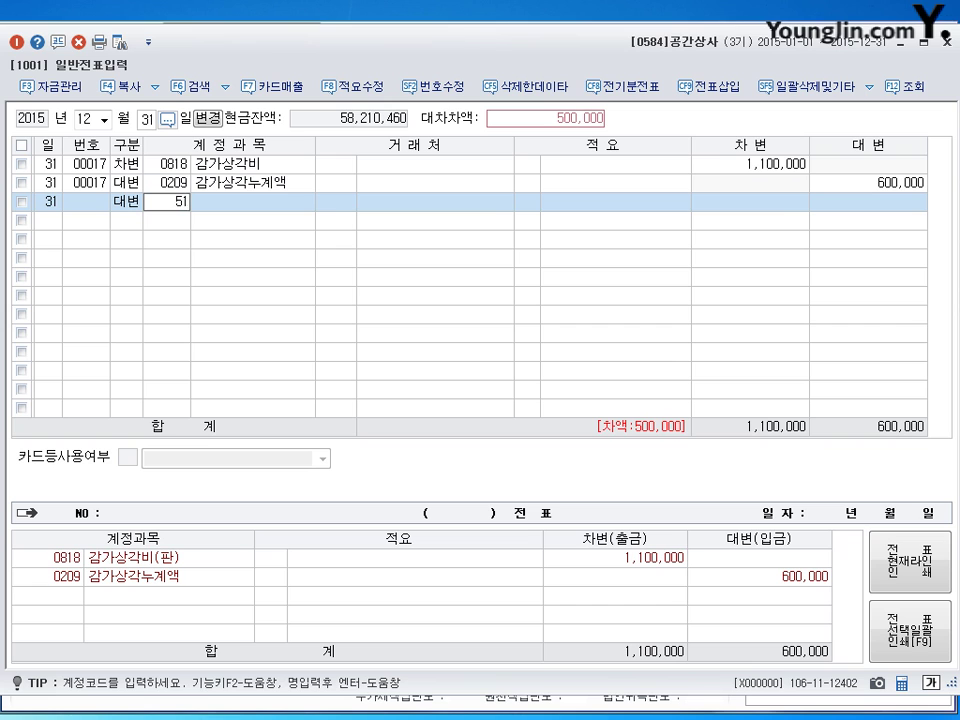
- Balance the December 31 depreciation voucher with a credit line for 0213 감가상각누계액 of 500,000, without a customer
{"action": "key", "text": "BackSpace"}
{"action": "key", "text": "BackSpace"}
{"action": "type", "text": "213"}
{"action": "key", "text": "Return"}
{"action": "key", "text": "Return"}
{"action": "key", "text": "Return"}
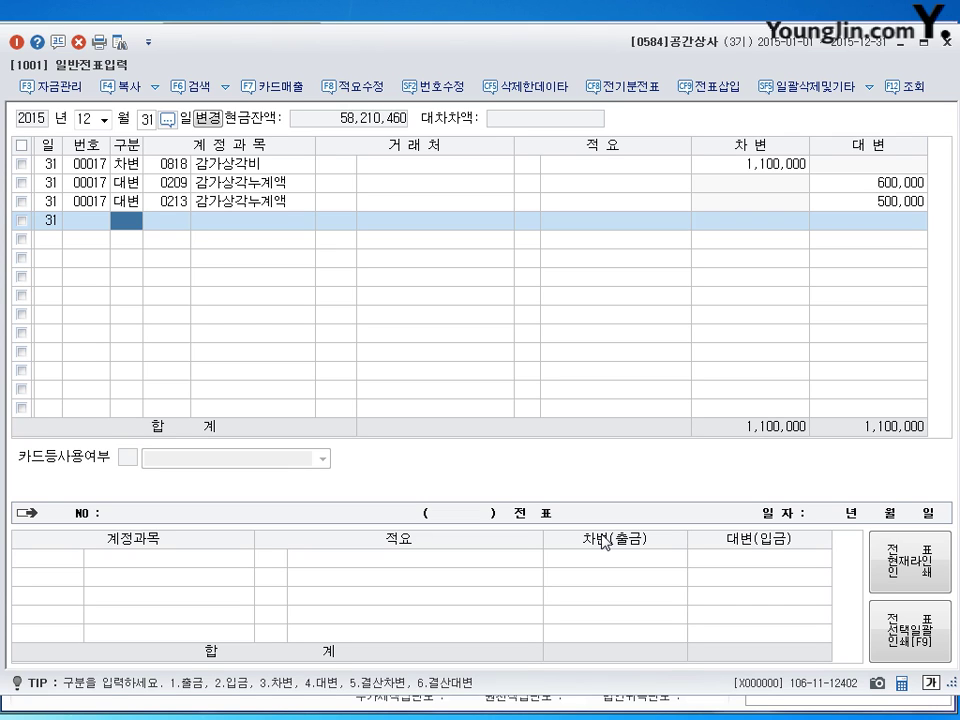
- Enter a December 31 debit (차변) line for account 0133 선급비용 with 400,000, without a customer
{"action": "type", "text": "3133"}
{"action": "key", "text": "Return"}
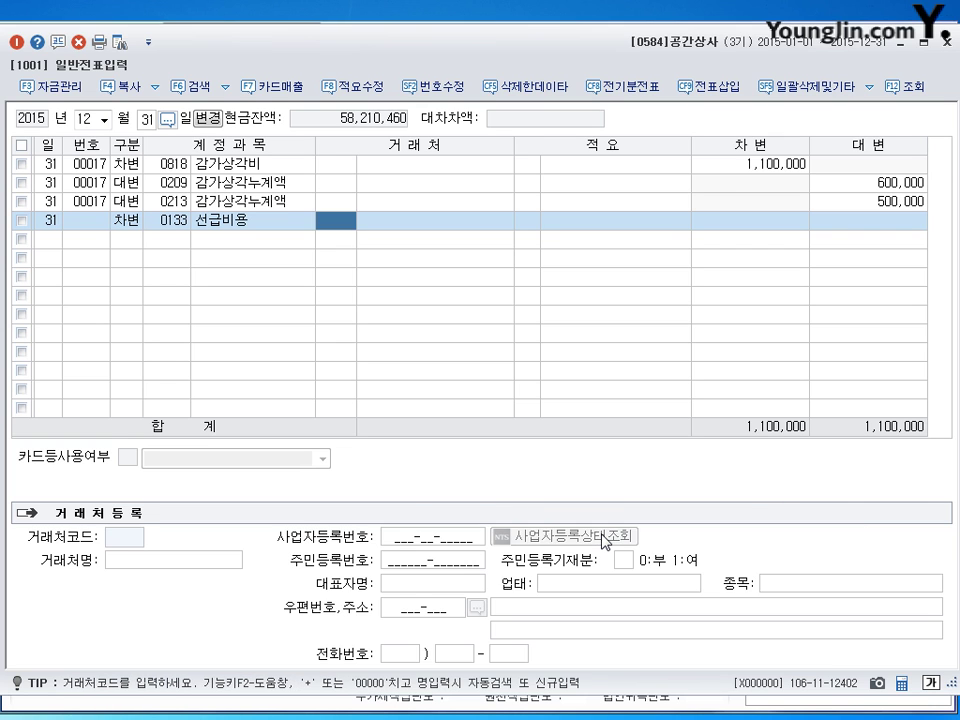
{"action": "key", "text": "Return"}
{"action": "key", "text": "Return"}
{"action": "type", "text": "4000000"}
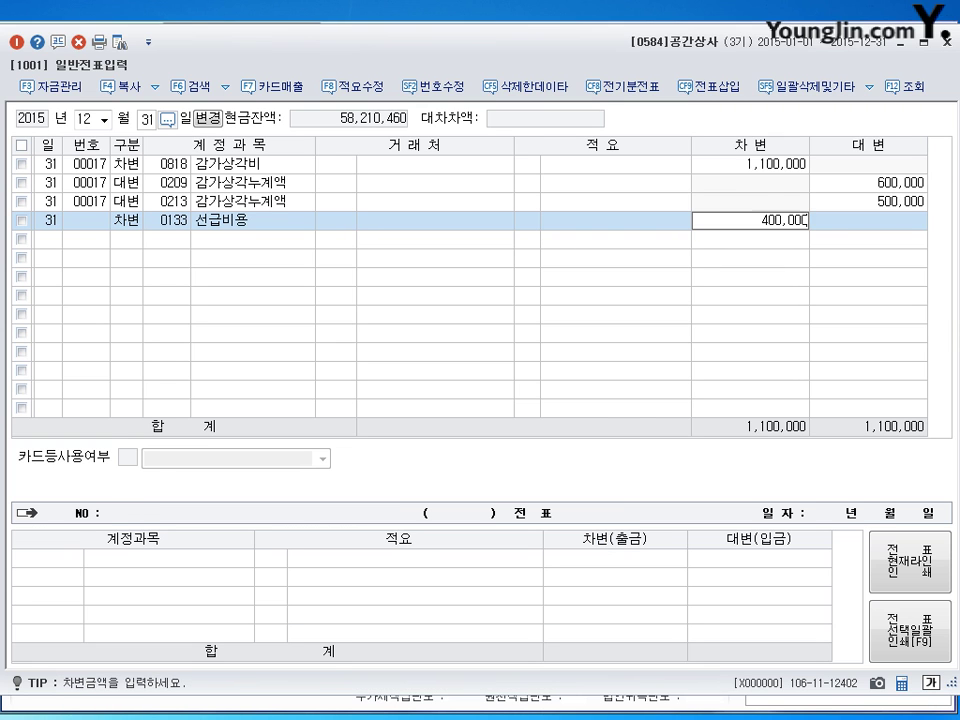
{"action": "key", "text": "Return"}
- Balance the prepaid expense voucher with a credit (대변) line for account 0819 임차료 of 400,000, without a customer
{"action": "type", "text": "4"}
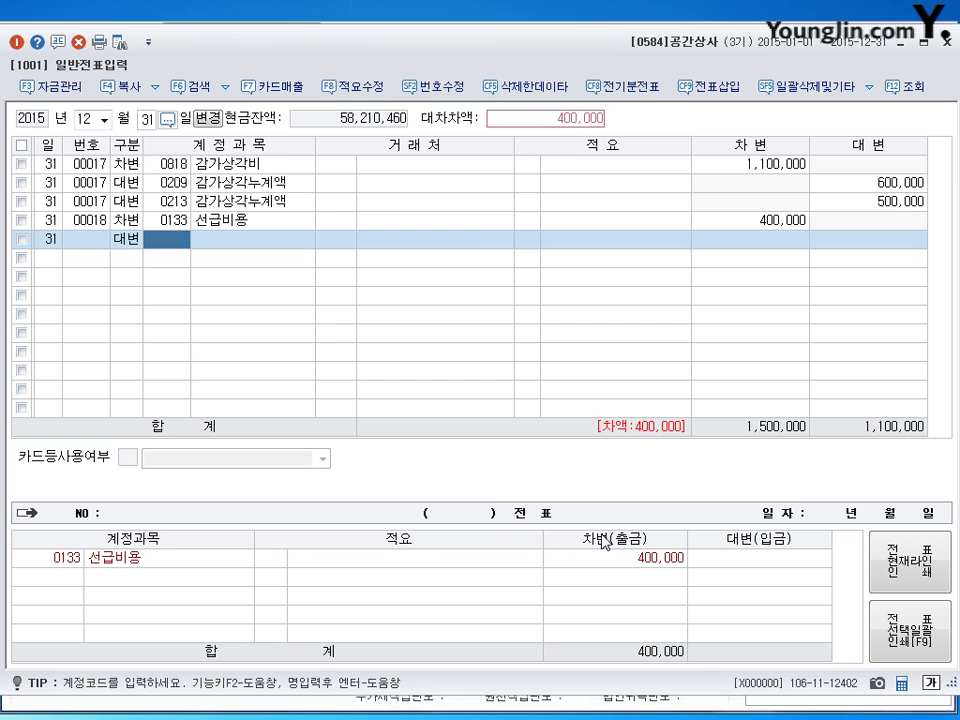
{"action": "type", "text": "819"}
{"action": "key", "text": "Return"}
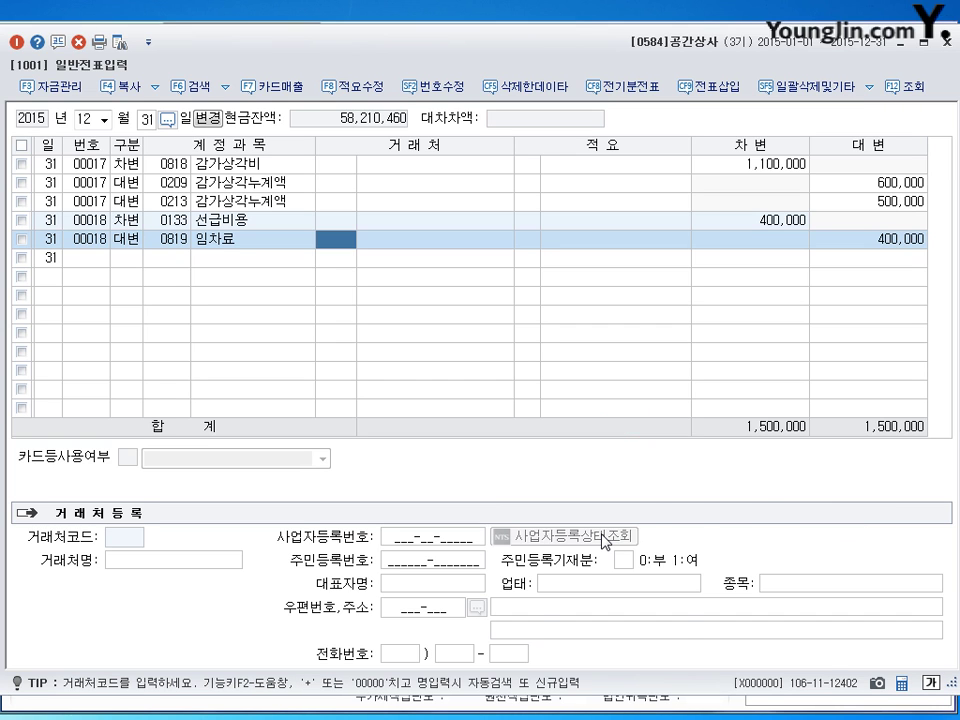
{"action": "key", "text": "Return"}
{"action": "key", "text": "Return"}
{"action": "key", "text": "Return"}
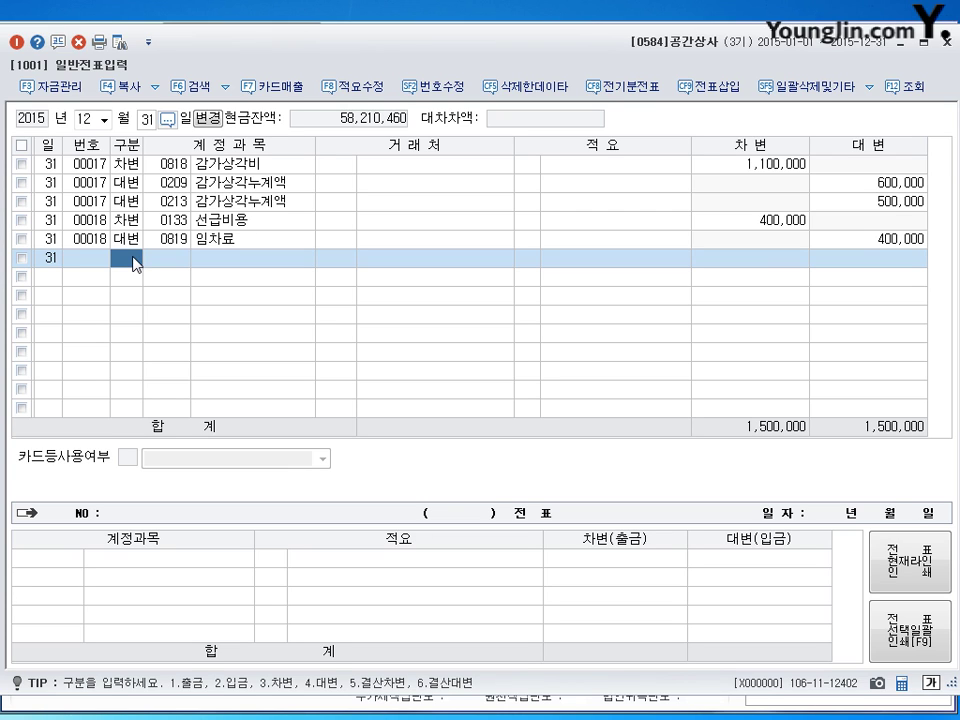
- Set the voucher entry aside and display the 합계잔액시산표 as of December 31, 2015
{"action": "left_click", "coordinate": [899, 45]}
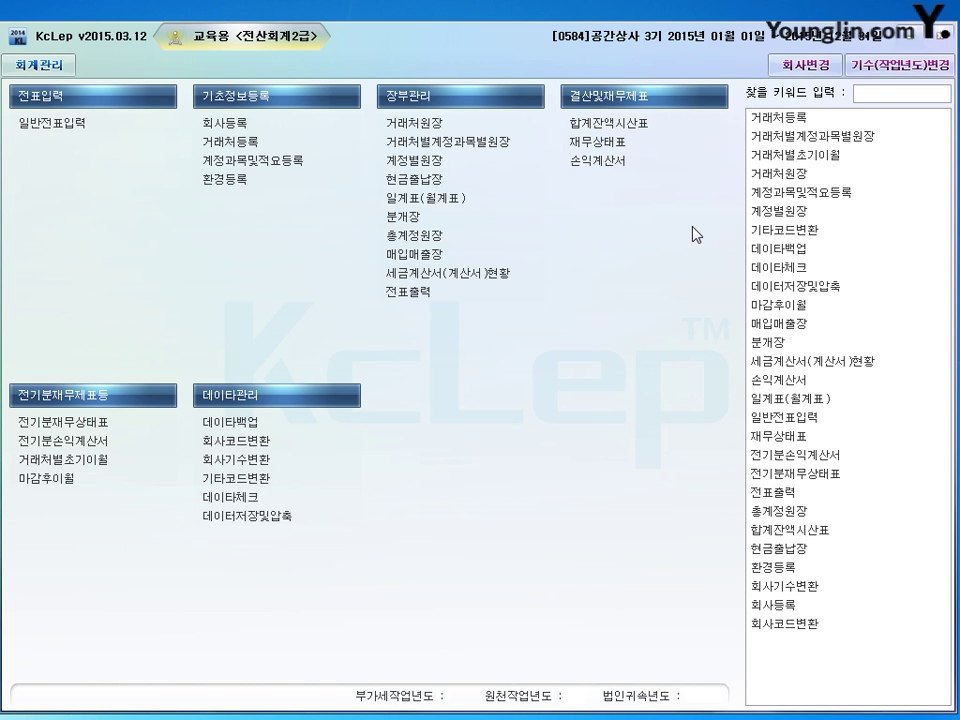
{"action": "left_click", "coordinate": [610, 123]}
{"action": "double_click", "coordinate": [510, 30]}
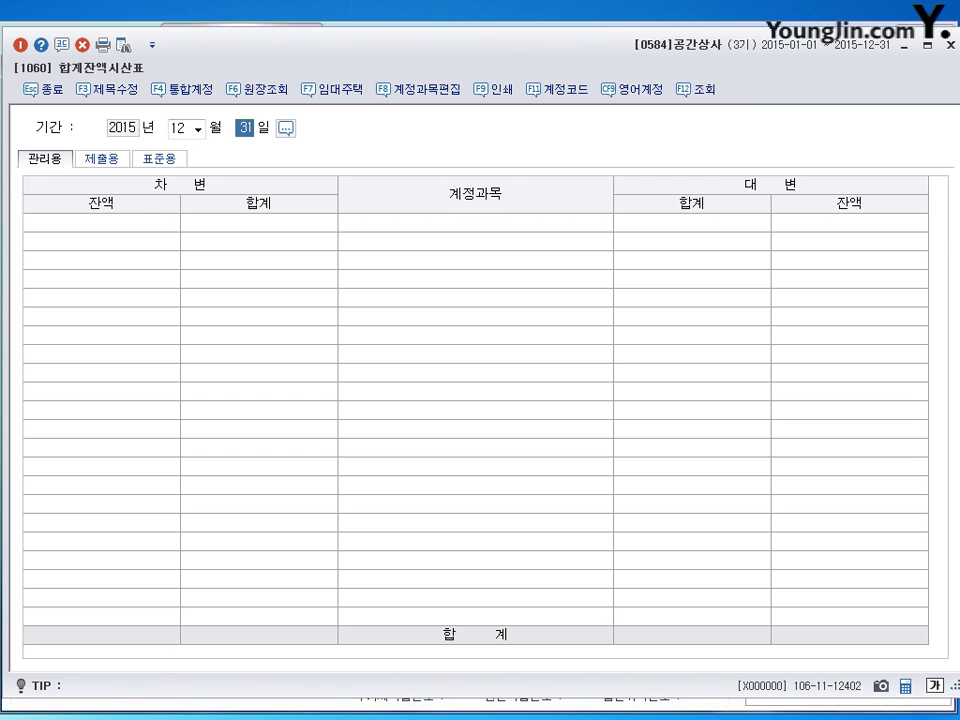
{"action": "key", "text": "Return"}
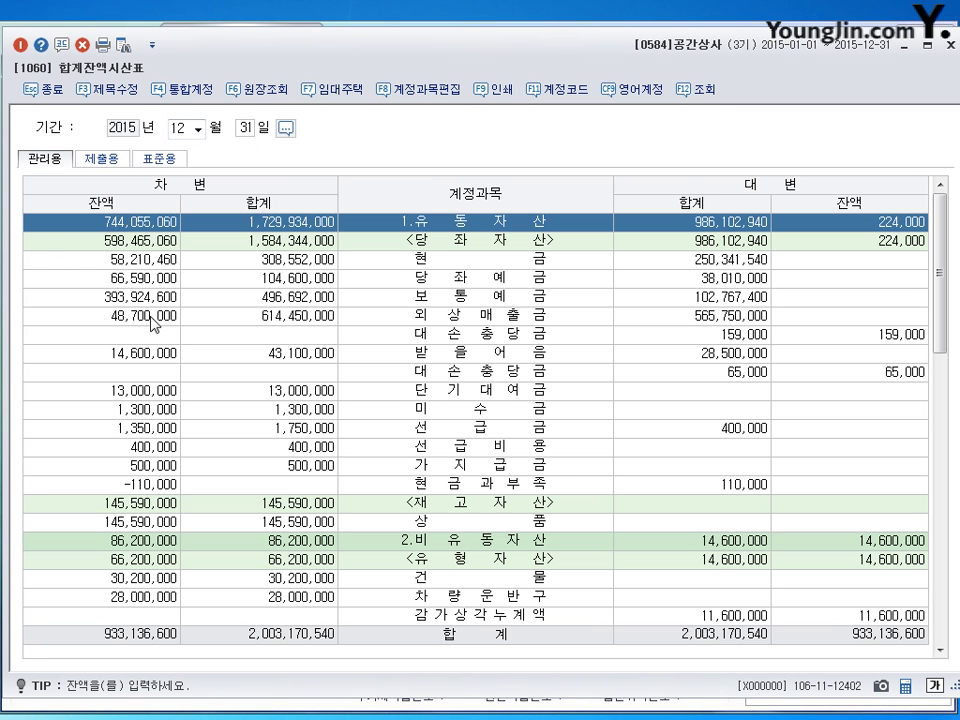
- Examine the 외상매출금 and 받을어음 balances and their 대손충당금 balances for a 1% allowance, and close the trial balance
{"action": "left_click", "coordinate": [112, 313]}
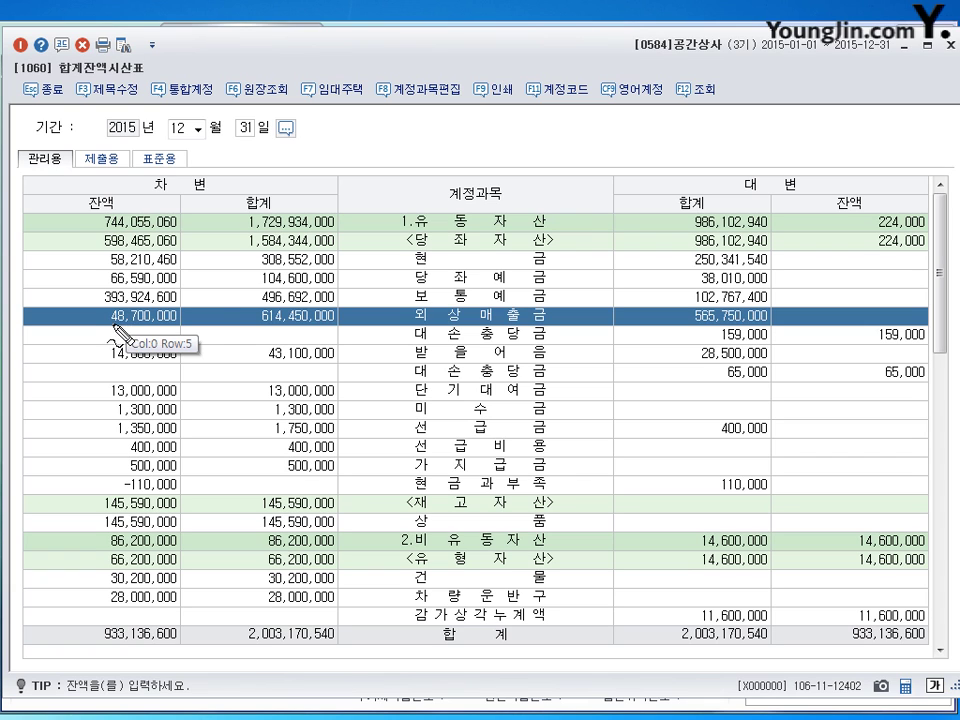
{"action": "mouse_move", "coordinate": [113, 325]}
{"action": "left_mouse_down"}
{"action": "mouse_move", "coordinate": [192, 320]}
{"action": "mouse_move", "coordinate": [118, 312]}
{"action": "mouse_move", "coordinate": [108, 322]}
{"action": "mouse_move", "coordinate": [118, 336]}
{"action": "left_mouse_up"}
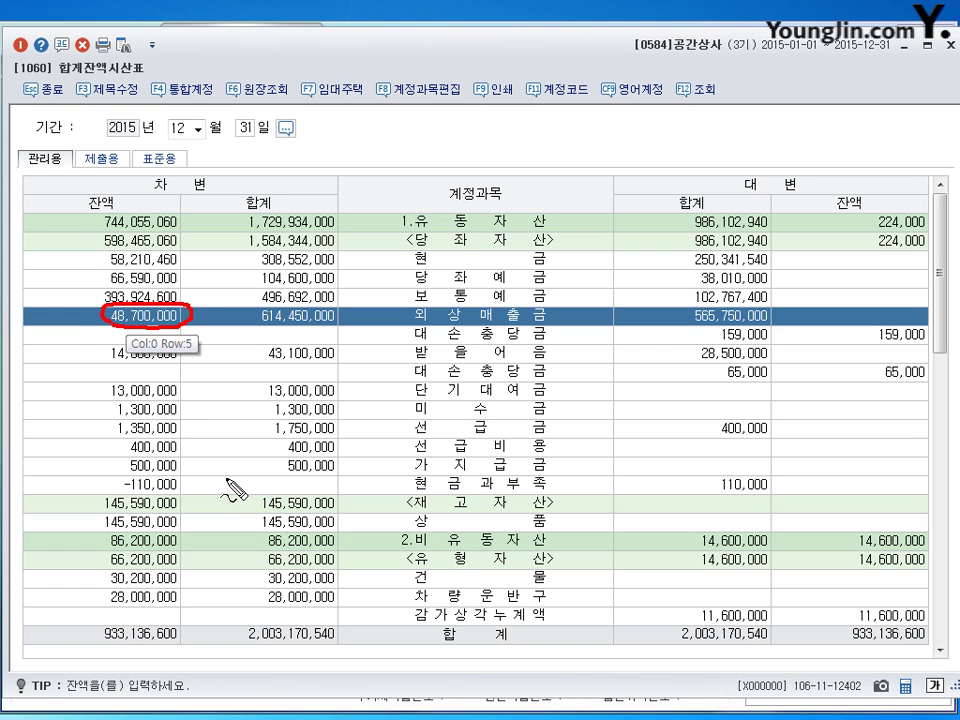
{"action": "key", "text": "Escape"}
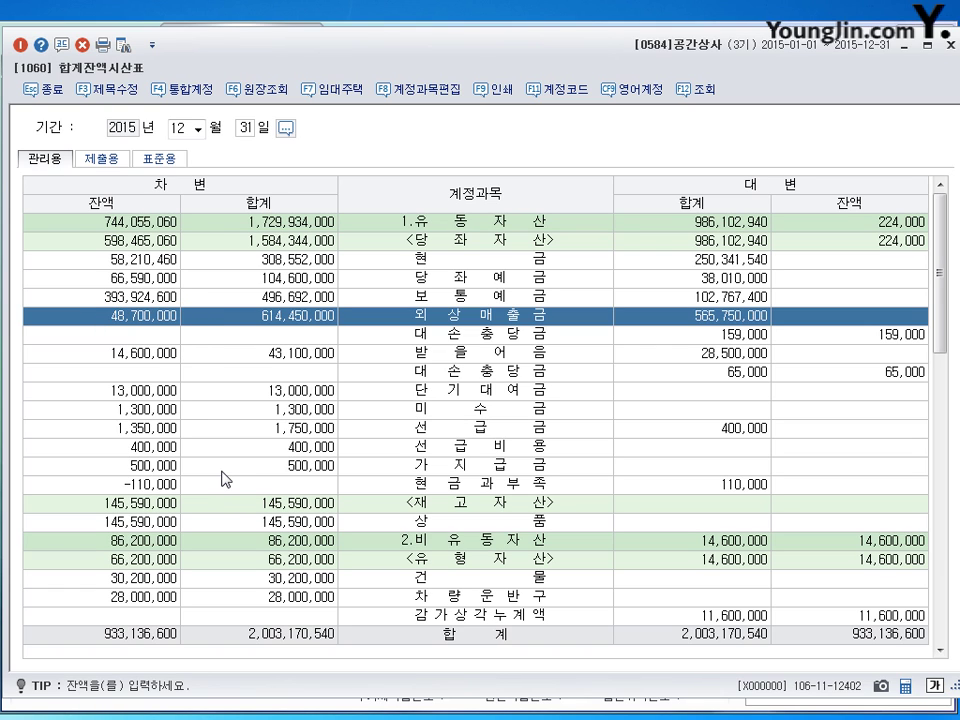
{"action": "key", "text": "ctrl+2"}
{"action": "mouse_move", "coordinate": [118, 326]}
{"action": "left_mouse_down"}
{"action": "mouse_move", "coordinate": [190, 322]}
{"action": "mouse_move", "coordinate": [137, 318]}
{"action": "left_mouse_up"}
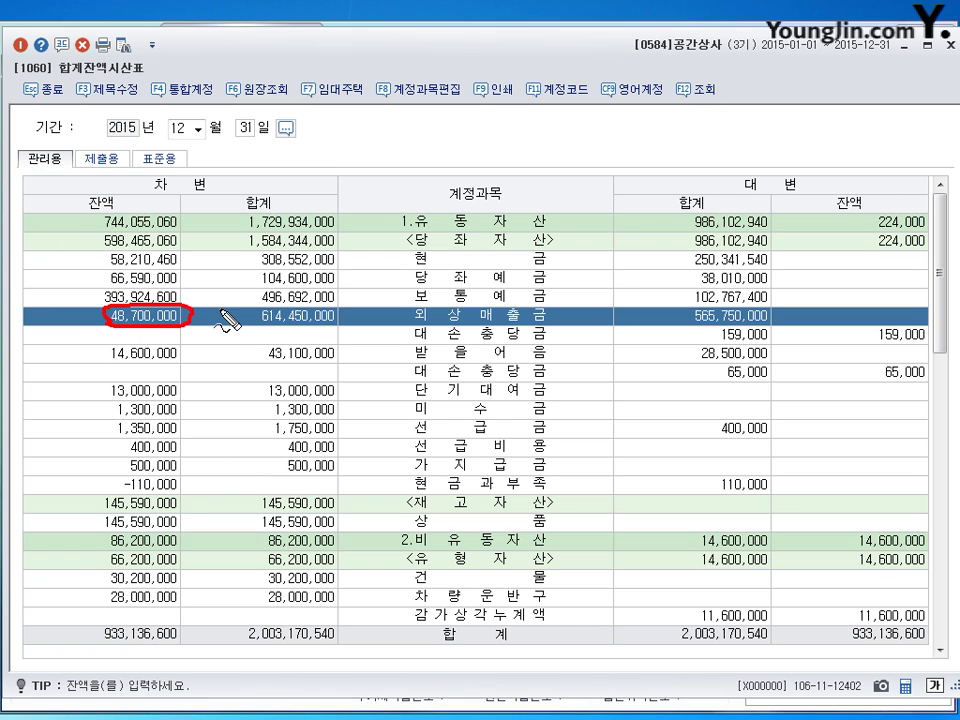
{"action": "left_click_drag", "start_coordinate": [207, 310], "coordinate": [219, 323]}
{"action": "mouse_move", "coordinate": [219, 310]}
{"action": "left_mouse_down"}
{"action": "mouse_move", "coordinate": [207, 323]}
{"action": "mouse_move", "coordinate": [243, 313]}
{"action": "mouse_move", "coordinate": [241, 325]}
{"action": "left_mouse_up"}
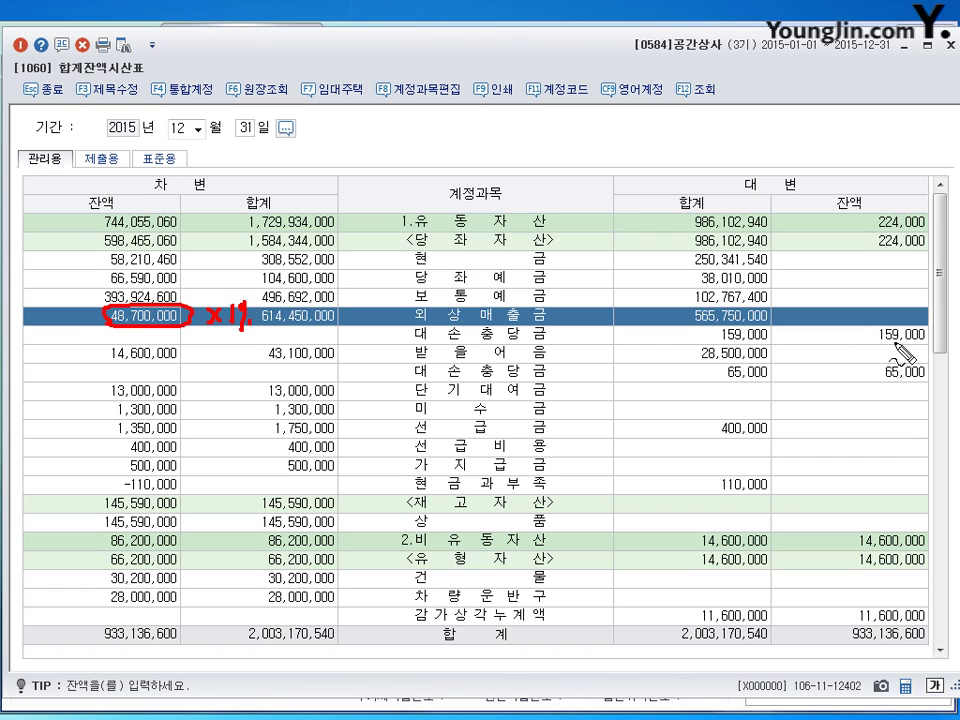
{"action": "mouse_move", "coordinate": [908, 322]}
{"action": "left_mouse_down"}
{"action": "mouse_move", "coordinate": [913, 335]}
{"action": "mouse_move", "coordinate": [946, 327]}
{"action": "left_mouse_up"}
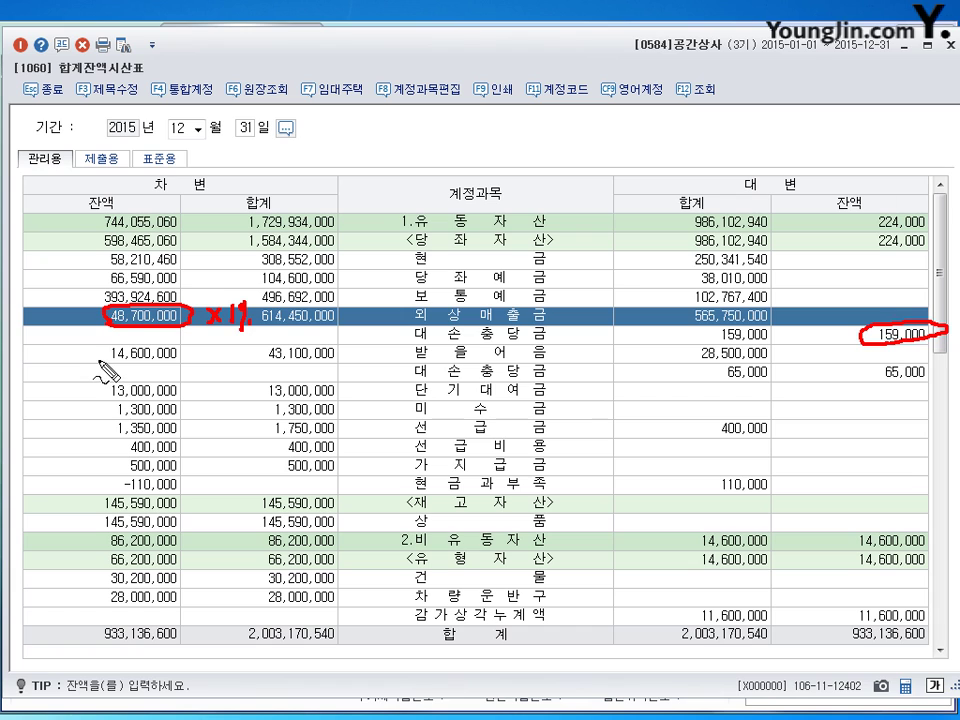
{"action": "mouse_move", "coordinate": [108, 374]}
{"action": "left_mouse_down"}
{"action": "mouse_move", "coordinate": [180, 348]}
{"action": "mouse_move", "coordinate": [105, 353]}
{"action": "left_mouse_up"}
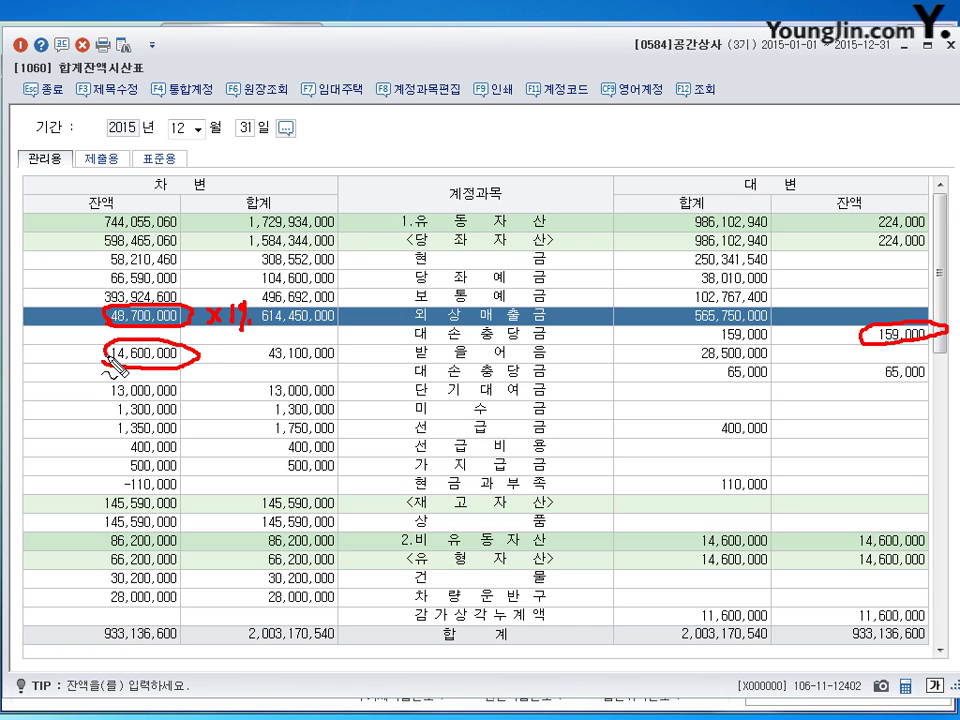
{"action": "mouse_move", "coordinate": [226, 346]}
{"action": "left_mouse_down"}
{"action": "mouse_move", "coordinate": [211, 366]}
{"action": "mouse_move", "coordinate": [245, 361]}
{"action": "left_mouse_up"}
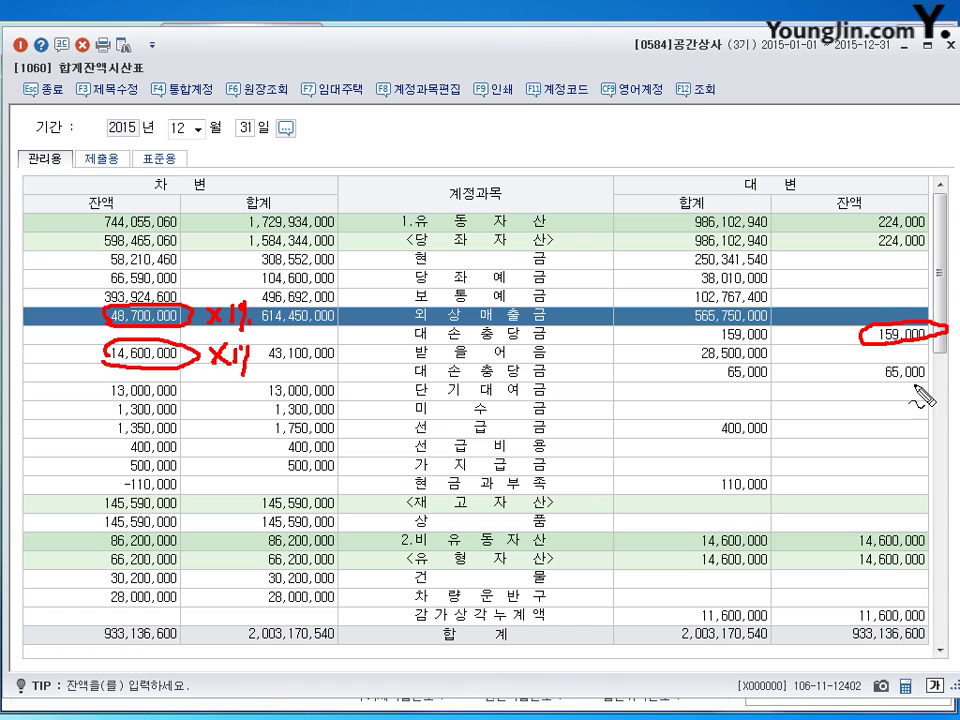
{"action": "mouse_move", "coordinate": [922, 384]}
{"action": "left_mouse_down"}
{"action": "mouse_move", "coordinate": [912, 386]}
{"action": "mouse_move", "coordinate": [920, 383]}
{"action": "left_mouse_up"}
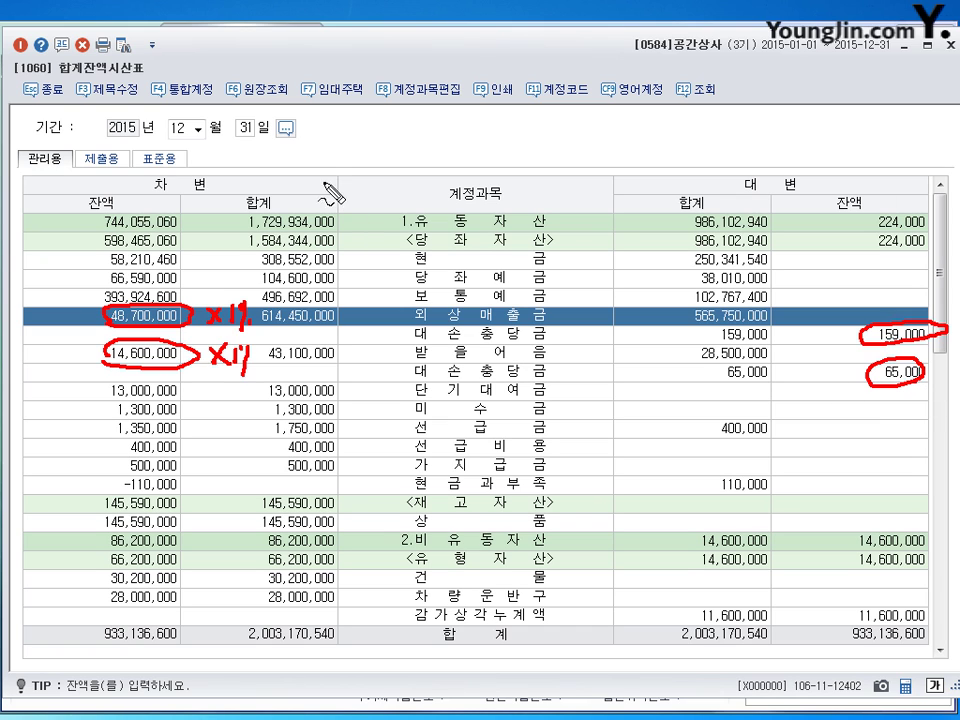
{"action": "mouse_move", "coordinate": [120, 203]}
{"action": "left_mouse_down"}
{"action": "mouse_move", "coordinate": [86, 212]}
{"action": "mouse_move", "coordinate": [118, 203]}
{"action": "left_mouse_up"}
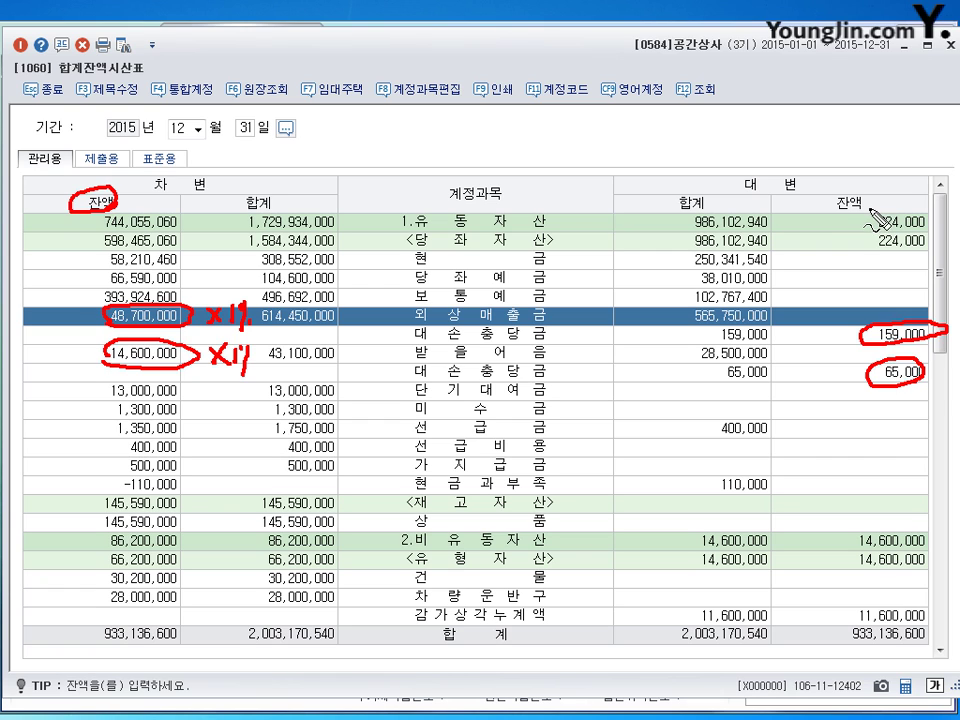
{"action": "left_click_drag", "start_coordinate": [852, 188], "coordinate": [872, 210]}
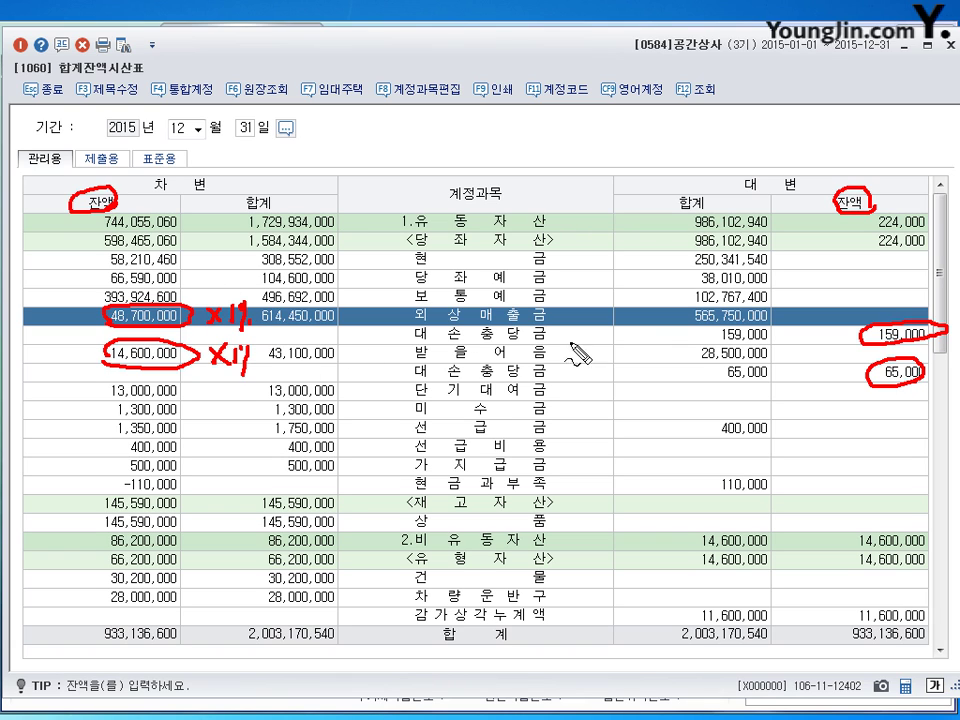
{"action": "mouse_move", "coordinate": [811, 337]}
{"action": "left_mouse_down"}
{"action": "mouse_move", "coordinate": [833, 337]}
{"action": "mouse_move", "coordinate": [836, 373]}
{"action": "left_mouse_up"}
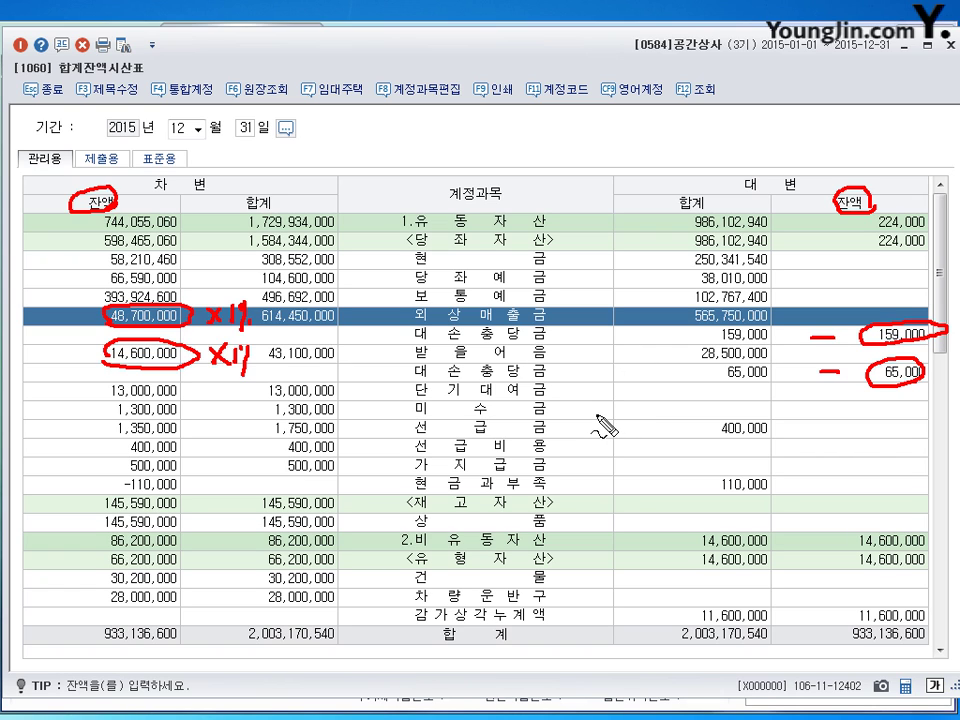
{"action": "key", "text": "Escape"}
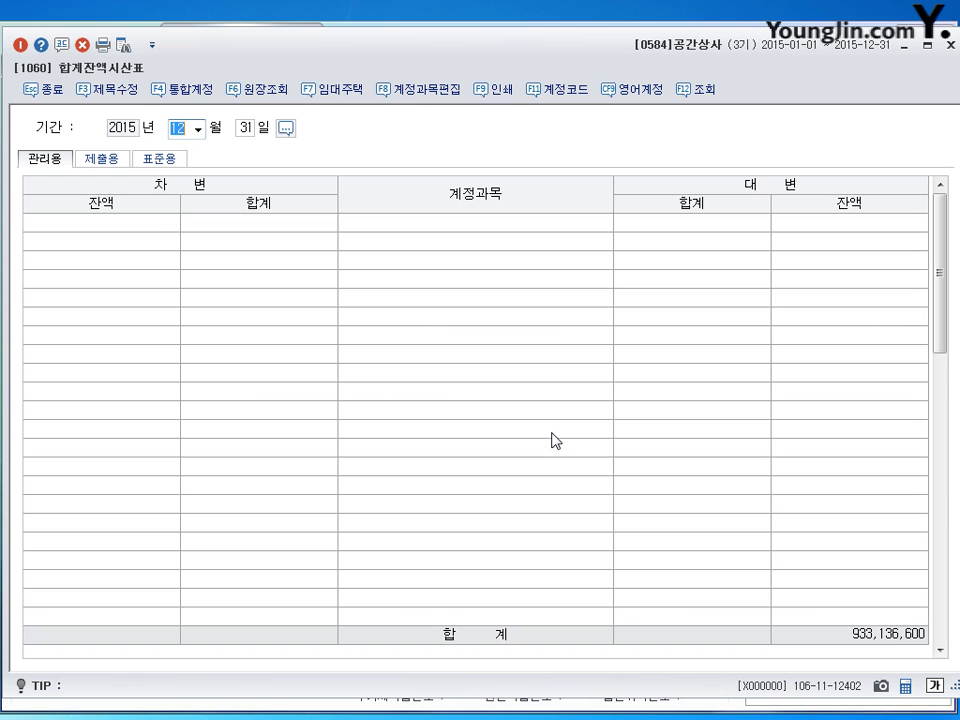
{"action": "left_click", "coordinate": [951, 44]}
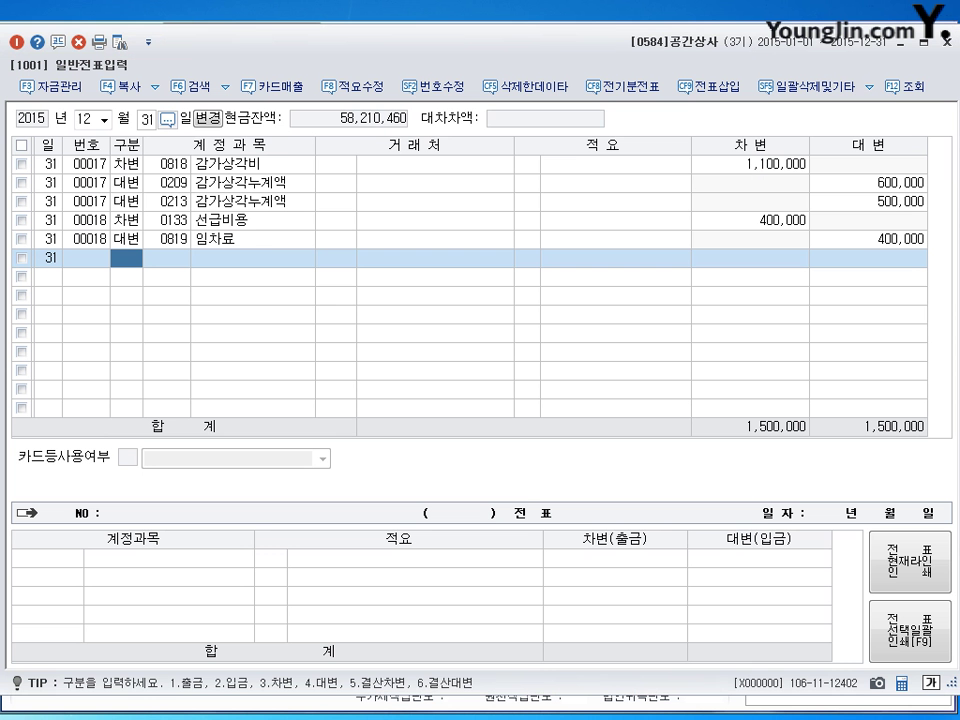
- Enter a December 31 debit (차변) line for account 0835 대손상각비 with 409,000, without a customer or description
{"action": "type", "text": "3"}
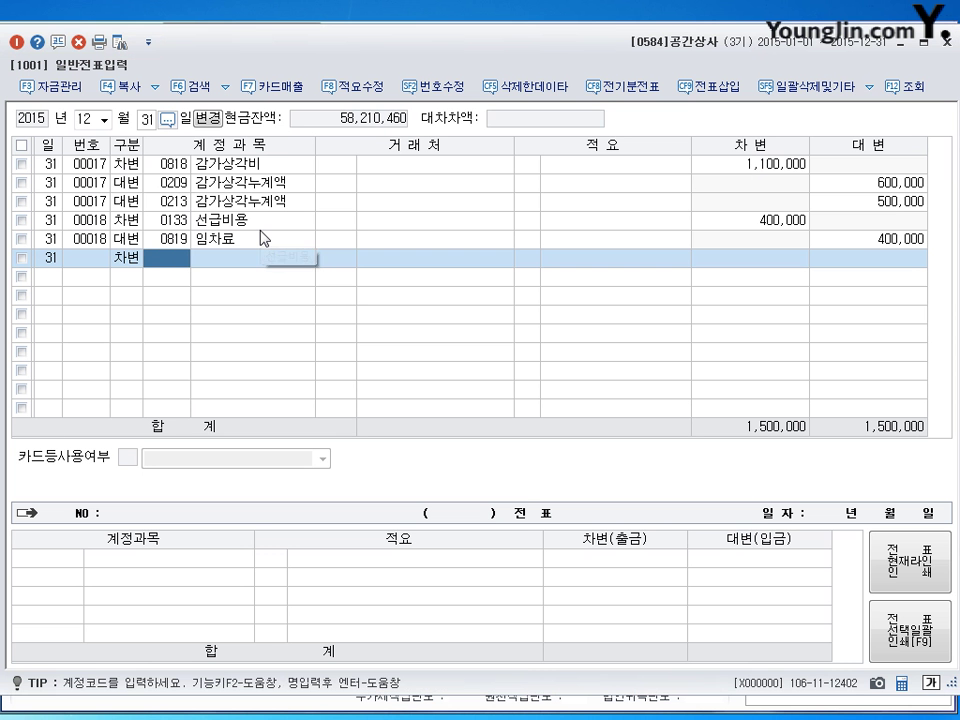
{"action": "type", "text": "835"}
{"action": "key", "text": "Return"}
{"action": "key", "text": "Return"}
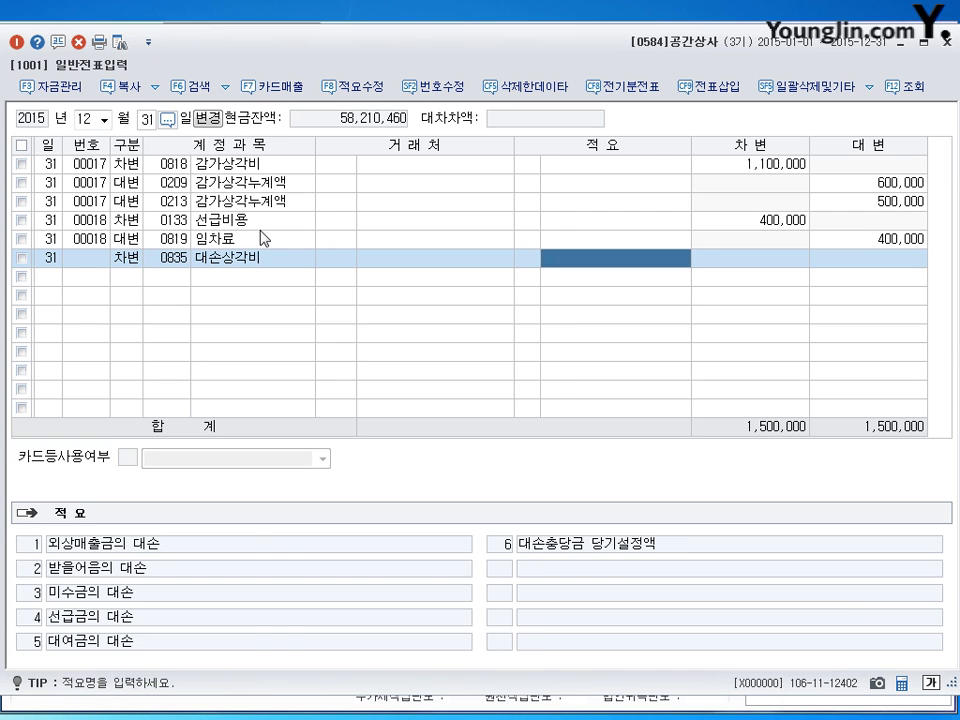
{"action": "key", "text": "Return"}
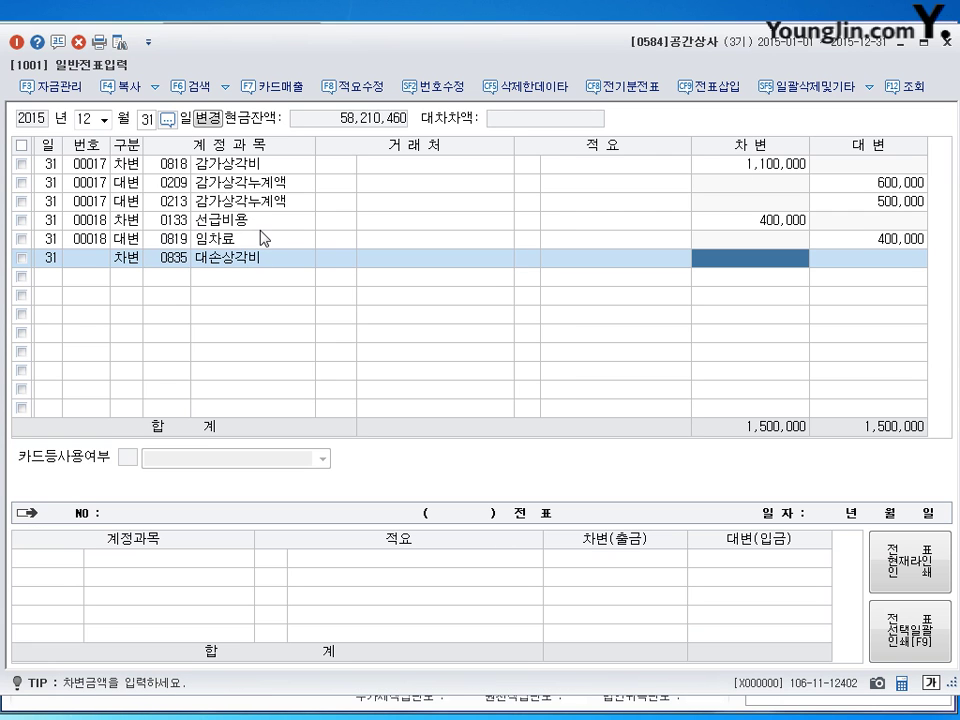
{"action": "type", "text": "4090000"}
{"action": "key", "text": "Return"}
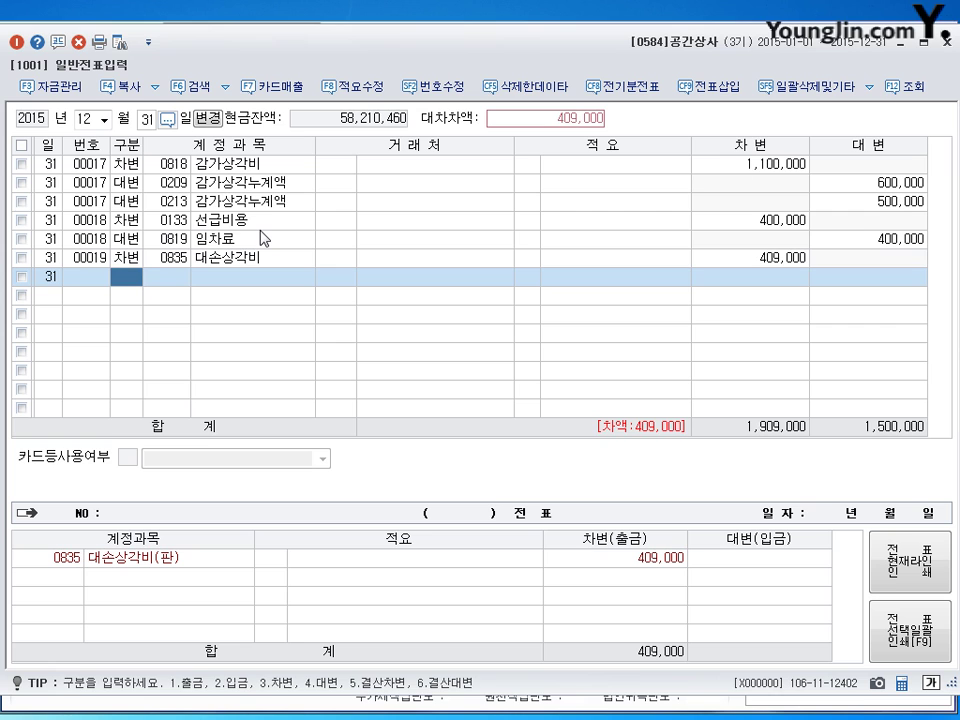
- Add a credit (대변) line to the bad debt voucher for account 0109 대손충당금 with 328,000, without a customer
{"action": "type", "text": "4109"}
{"action": "key", "text": "Return"}
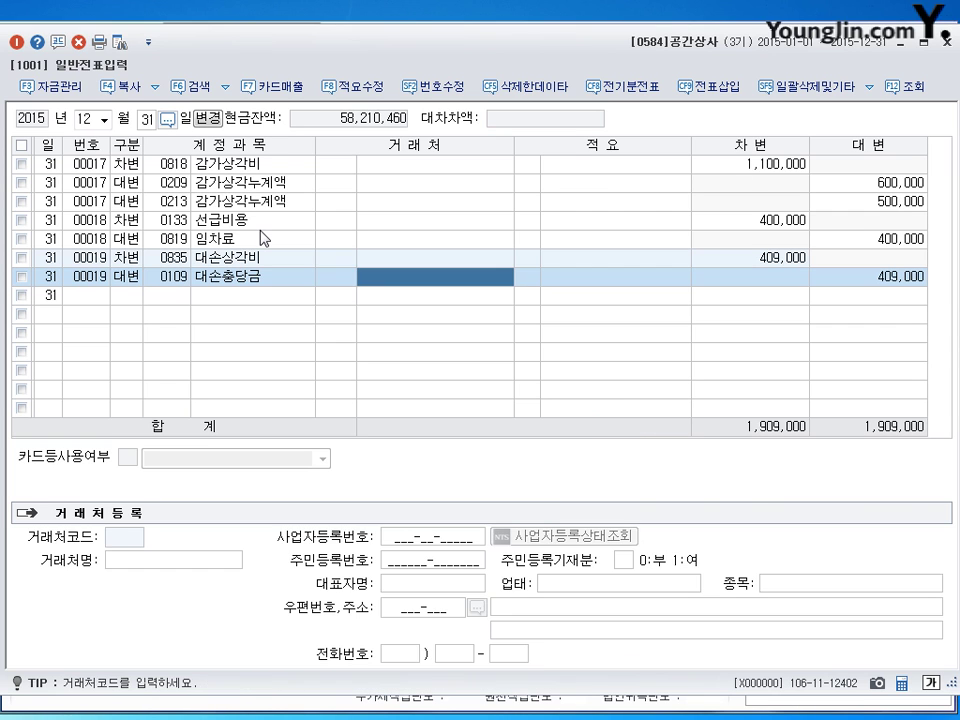
{"action": "key", "text": "Return"}
{"action": "key", "text": "Return"}
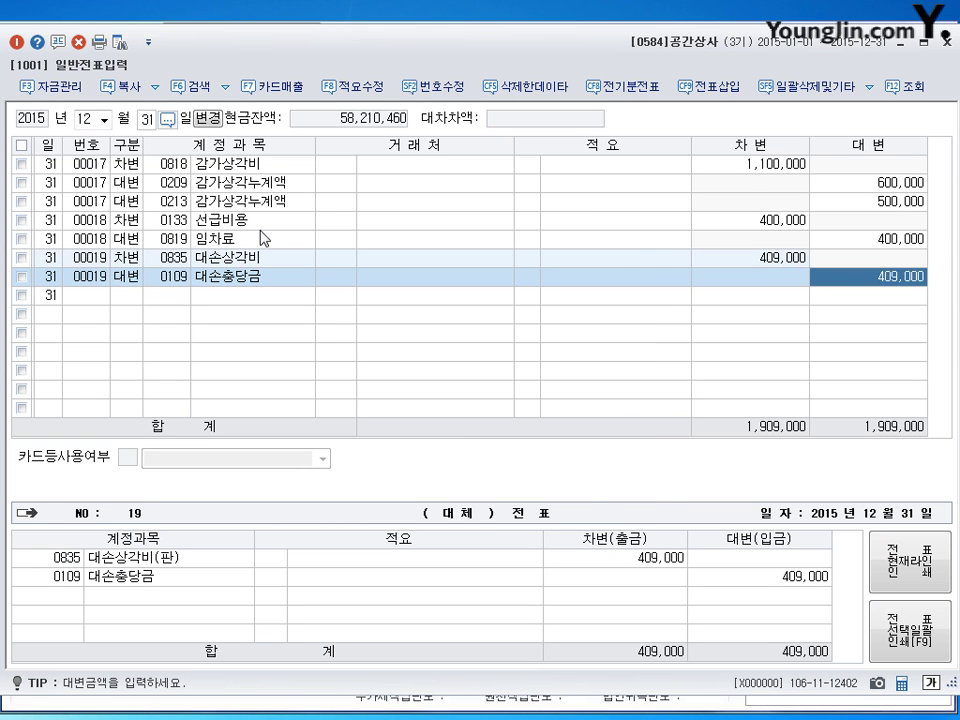
{"action": "type", "text": "328000"}
{"action": "key", "text": "Return"}
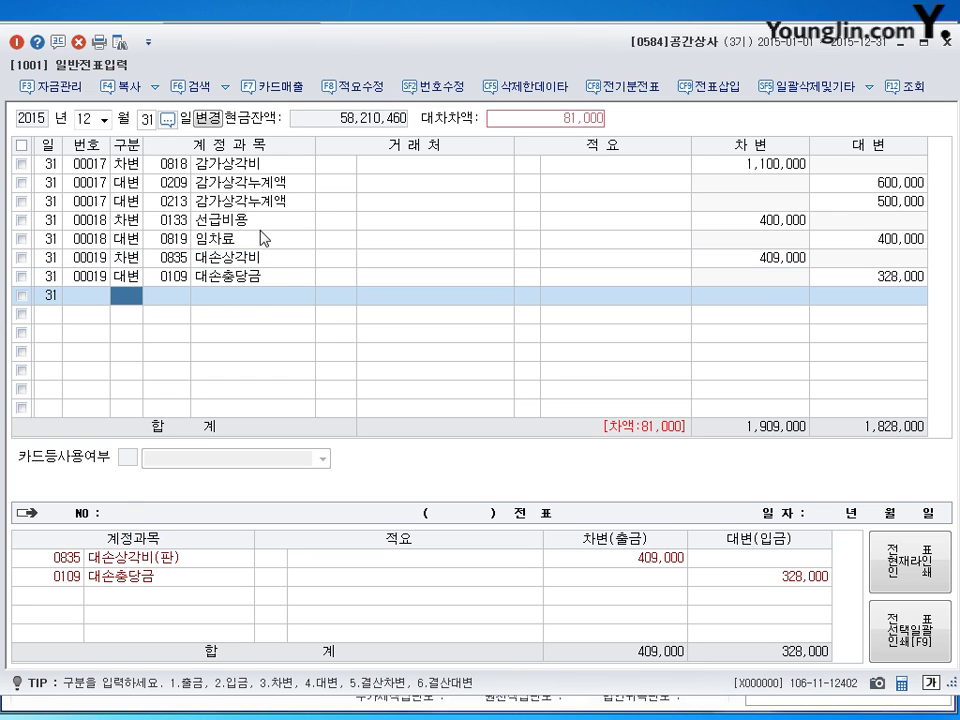
- Balance the bad debt voucher with a credit (대변) line for account 0111 대손충당금 of 81,000, without a customer
{"action": "type", "text": "111"}
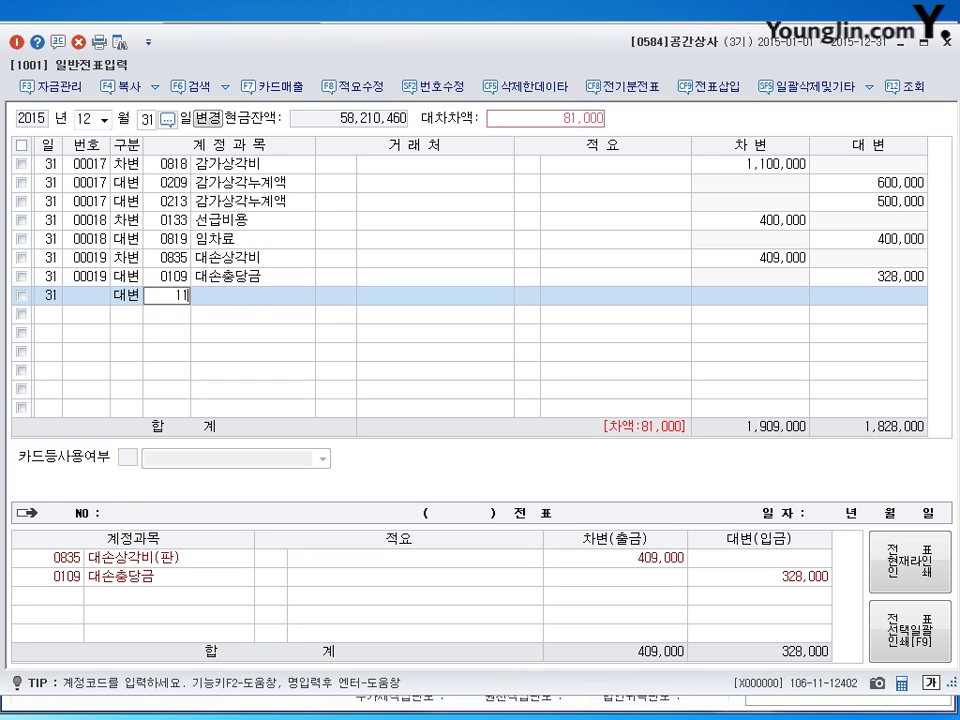
{"action": "key", "text": "Return"}
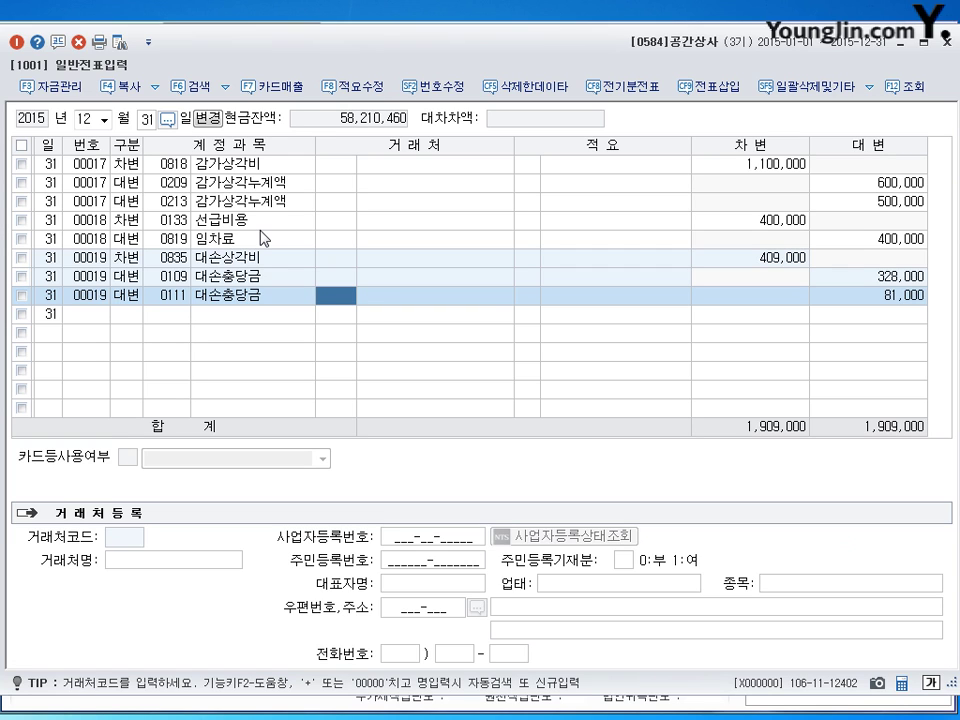
{"action": "key", "text": "Return"}
{"action": "key", "text": "Return"}
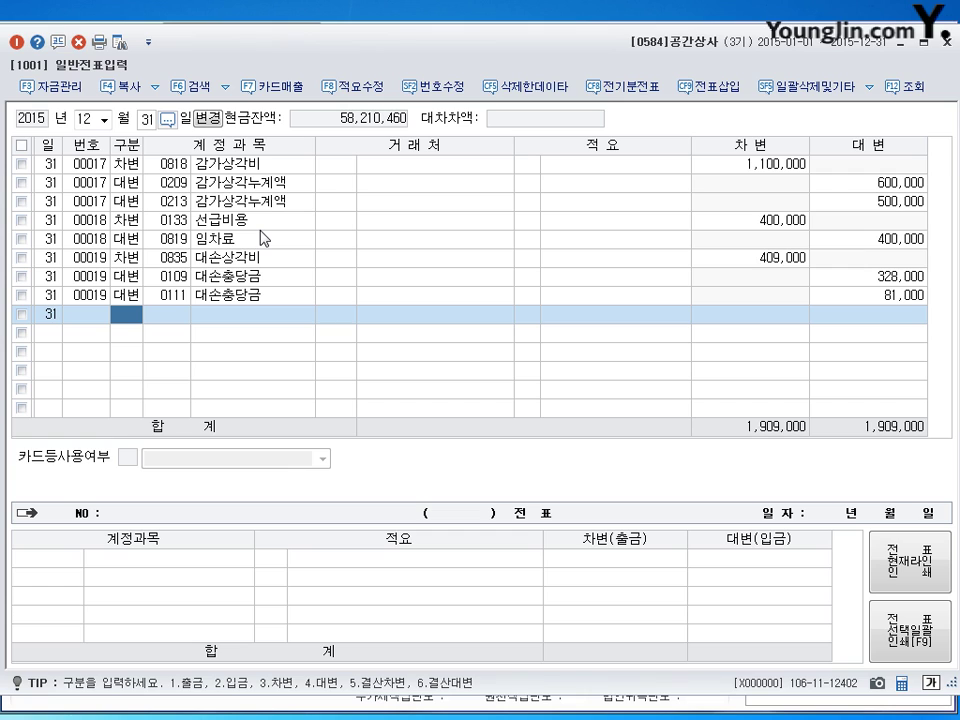
- Enter a December 31 debit (차변) line for account 0951 이자비용 with 100,000, without a customer or description
{"action": "type", "text": "3"}
{"action": "key", "text": "Return"}
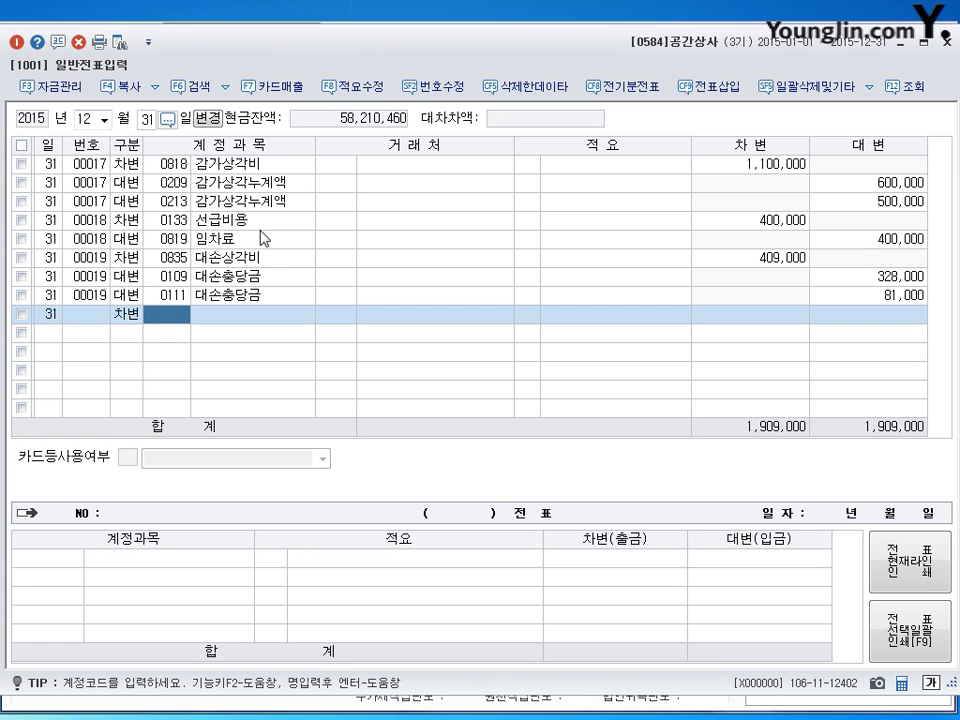
{"action": "type", "text": "951"}
{"action": "key", "text": "Return"}
{"action": "key", "text": "Return"}
{"action": "key", "text": "Return"}
{"action": "key", "text": "Return"}
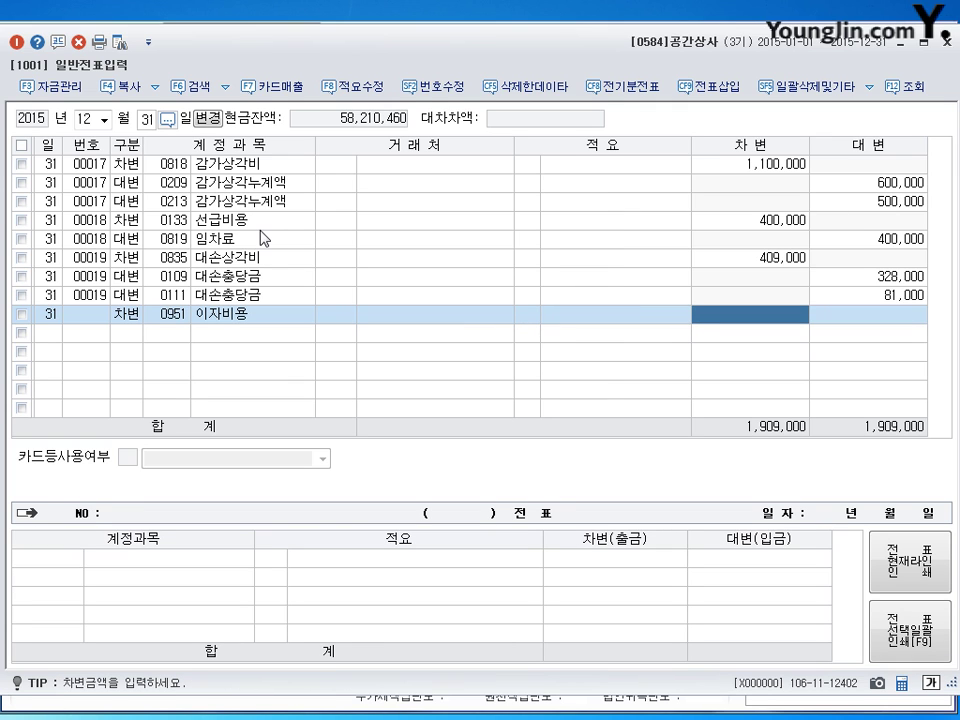
{"action": "type", "text": "1000000"}
{"action": "key", "text": "Return"}
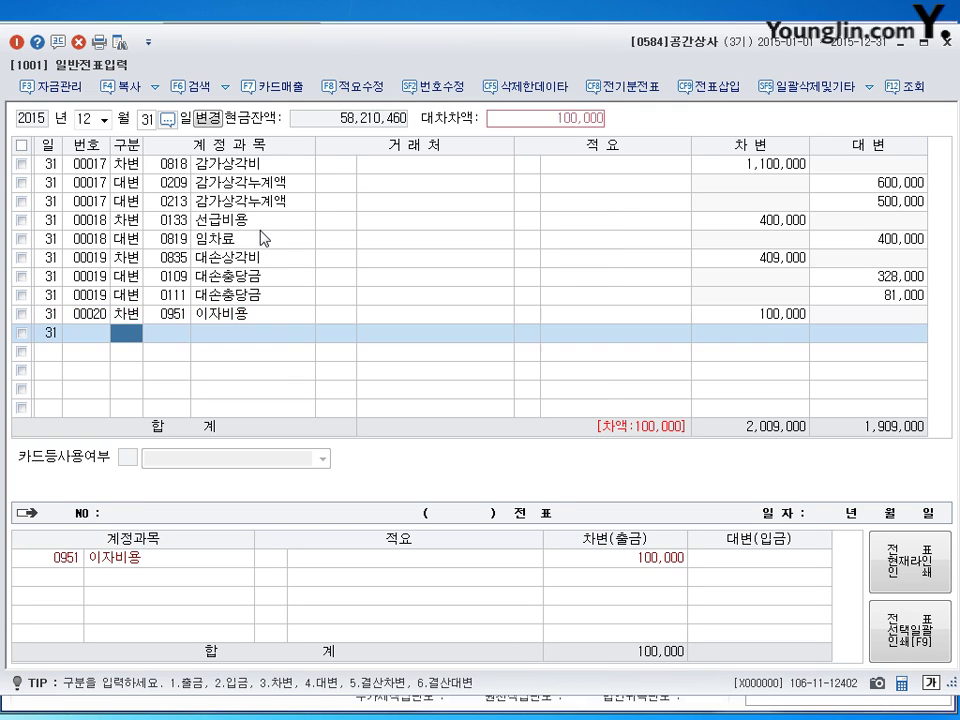
- Balance the interest expense voucher with a credit (대변) line for account 0262 미지급비용 of 100,000, without a customer, and close voucher entry
{"action": "type", "text": "4"}
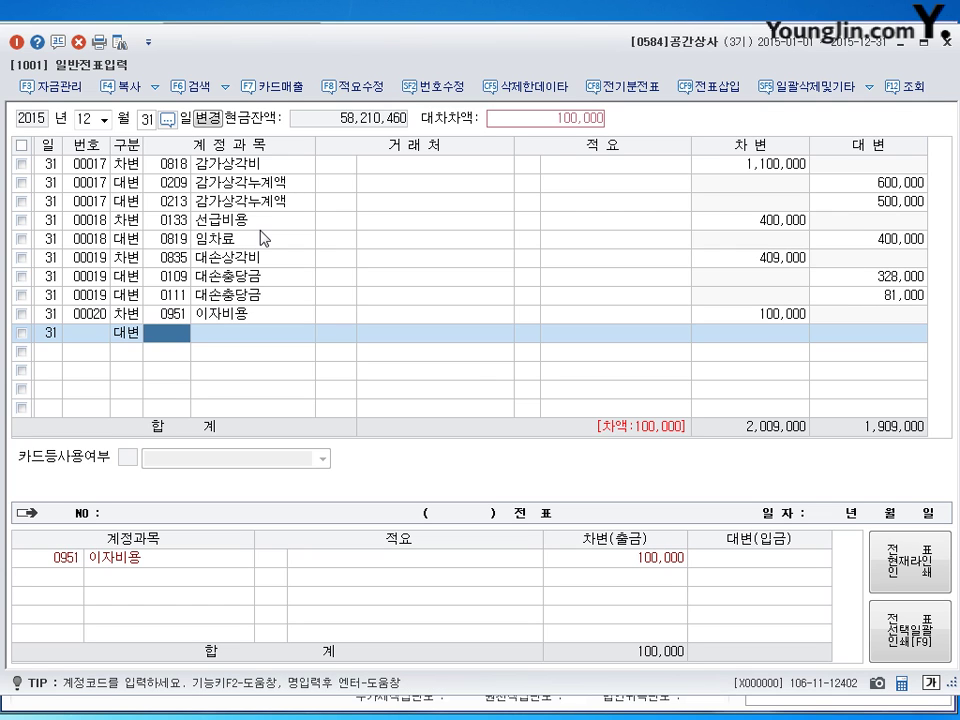
{"action": "type", "text": "262"}
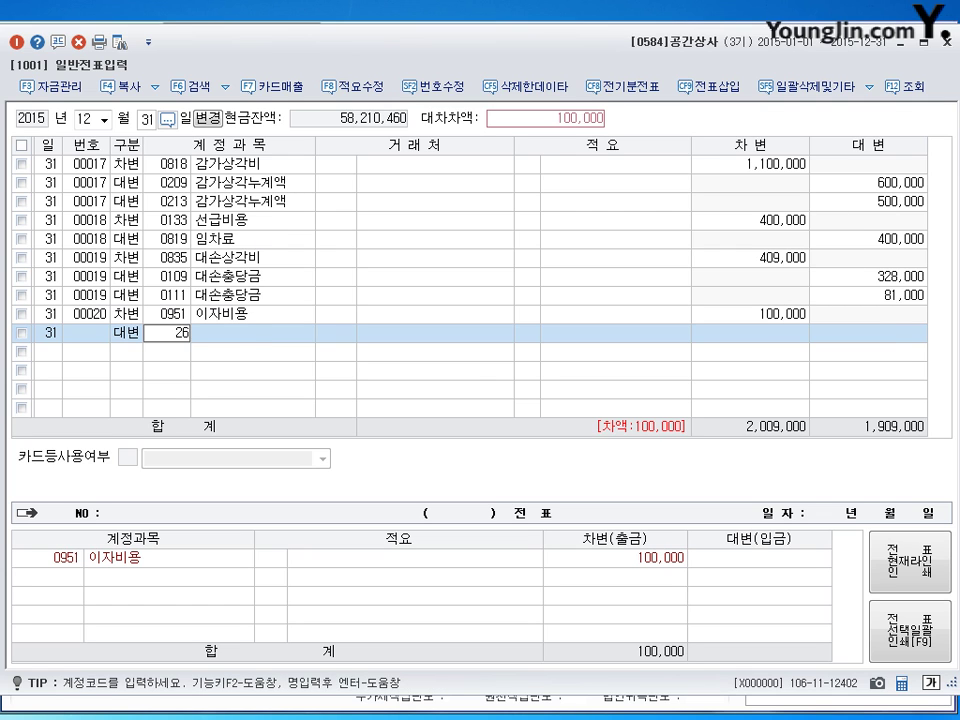
{"action": "key", "text": "Return"}
{"action": "key", "text": "Return"}
{"action": "key", "text": "Return"}
{"action": "key", "text": "Return"}
{"action": "key", "text": "Return"}
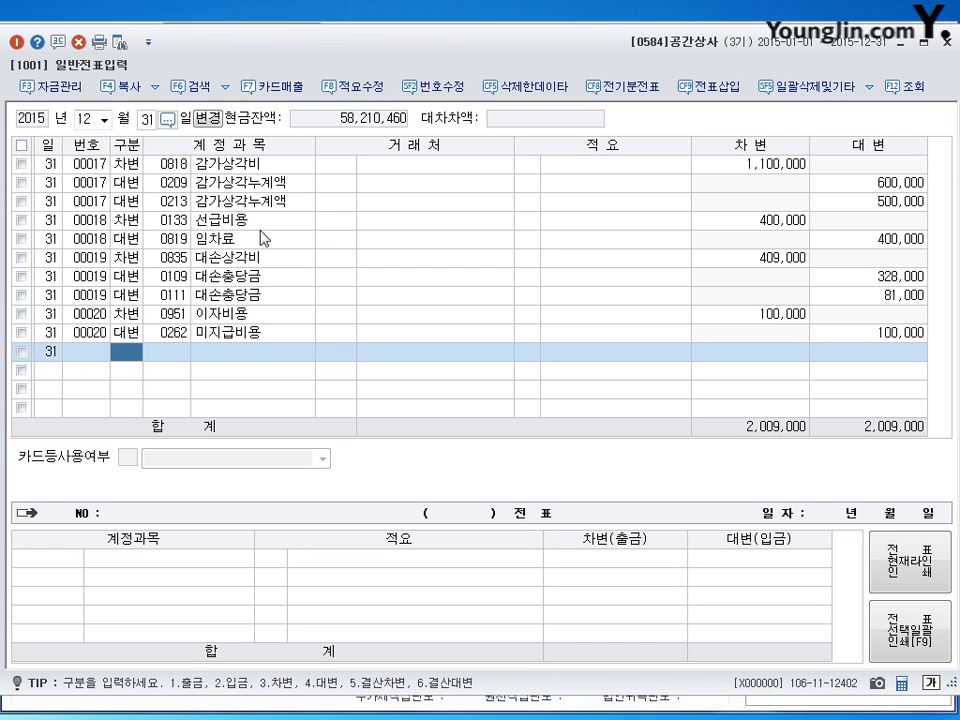
{"action": "left_click", "coordinate": [944, 42]}
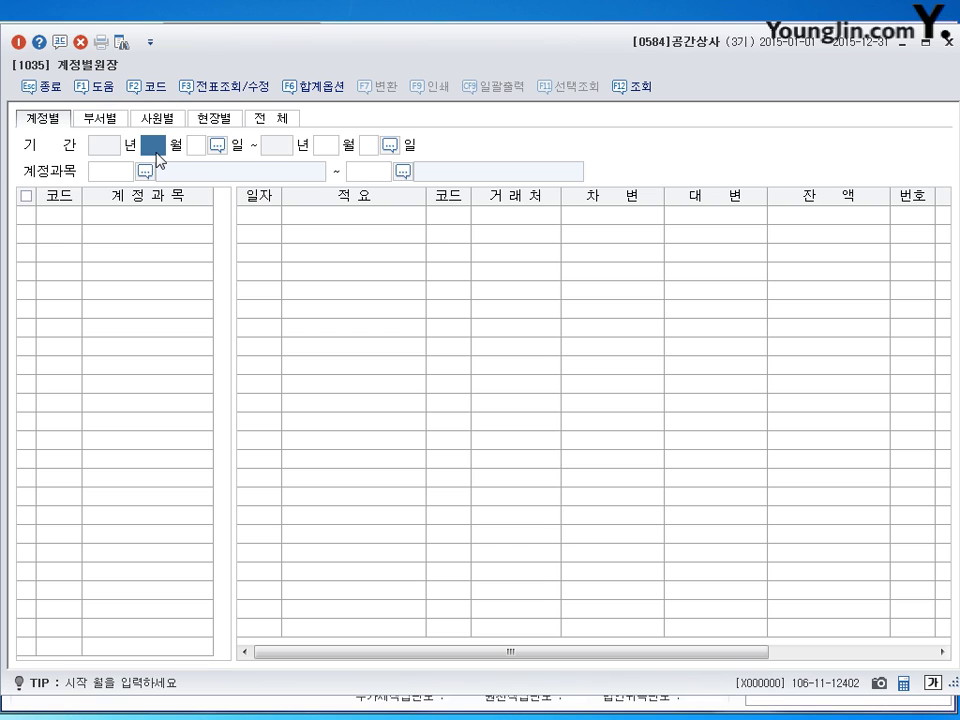
- Query the account ledger (계정별원장) for account 0102 당좌예금 from March 1 to March 31, 2015
{"action": "type", "text": "3"}
{"action": "key", "text": "Return"}
{"action": "type", "text": "1"}
{"action": "key", "text": "Return"}
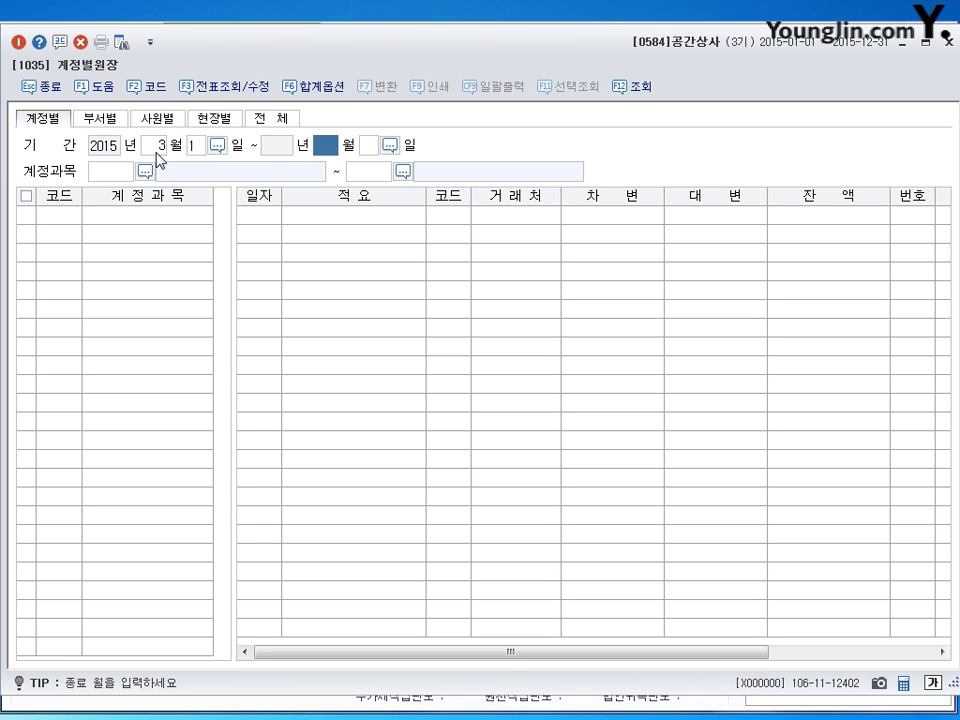
{"action": "type", "text": "3"}
{"action": "key", "text": "Return"}
{"action": "key", "text": "Return"}
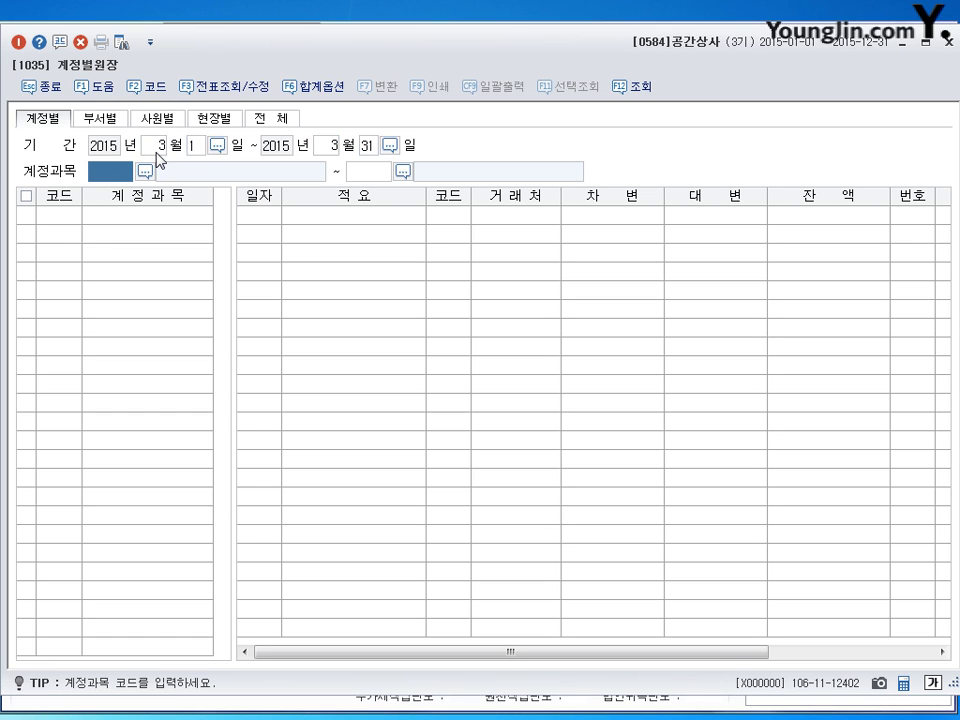
{"action": "type", "text": "102"}
{"action": "key", "text": "Return"}
{"action": "type", "text": "102"}
{"action": "key", "text": "Return"}
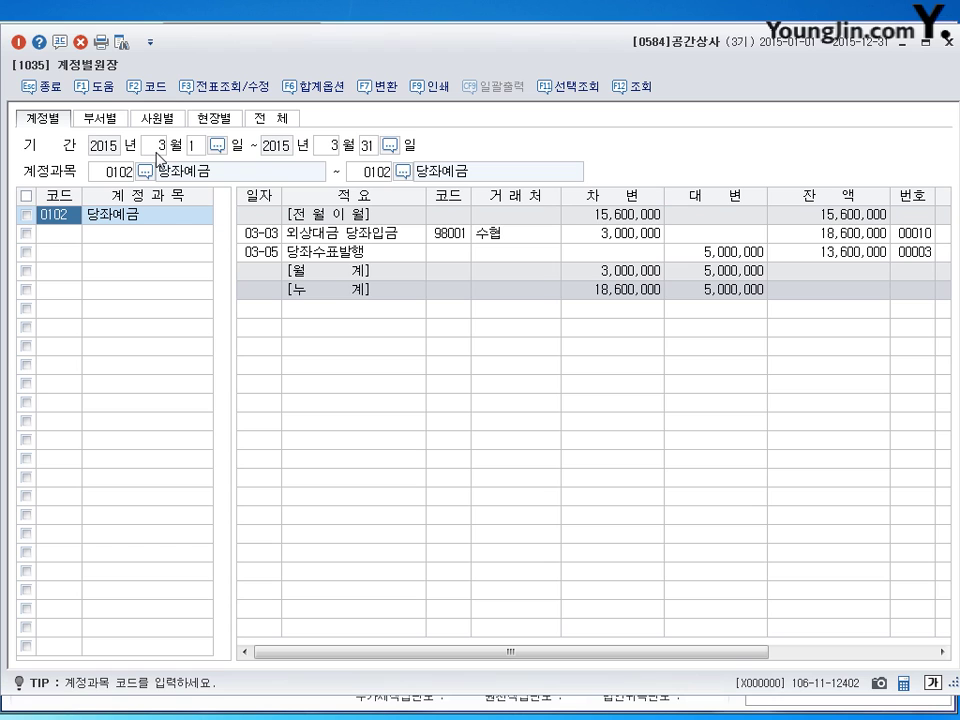
- Check the credit amount of the March 5 당좌수표발행 entry and close the account ledger
{"action": "left_click", "coordinate": [706, 254]}
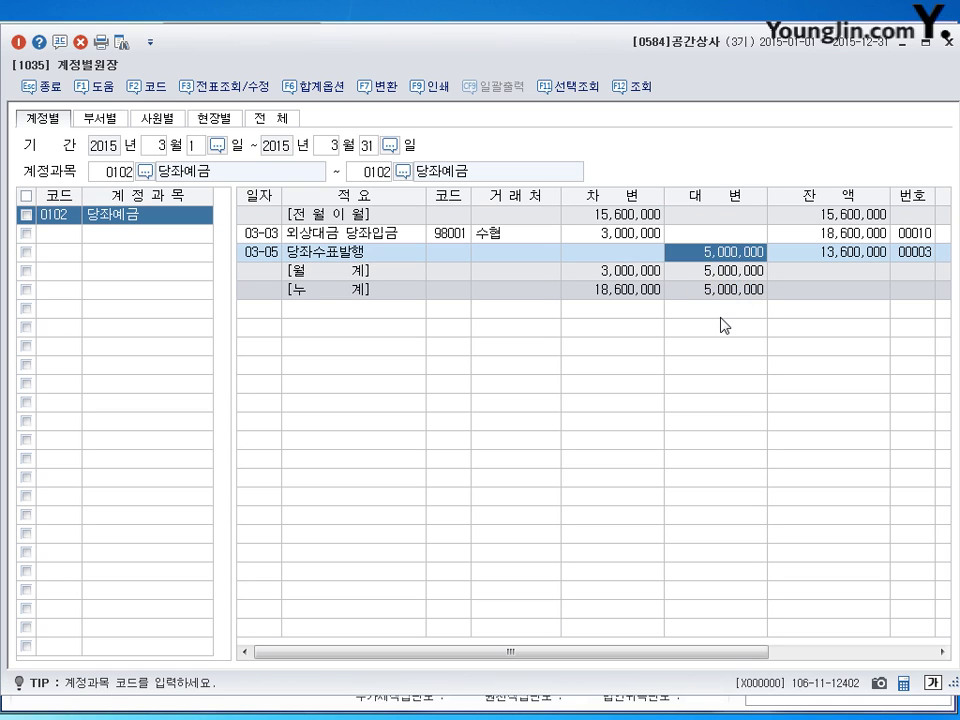
{"action": "left_click", "coordinate": [322, 256]}
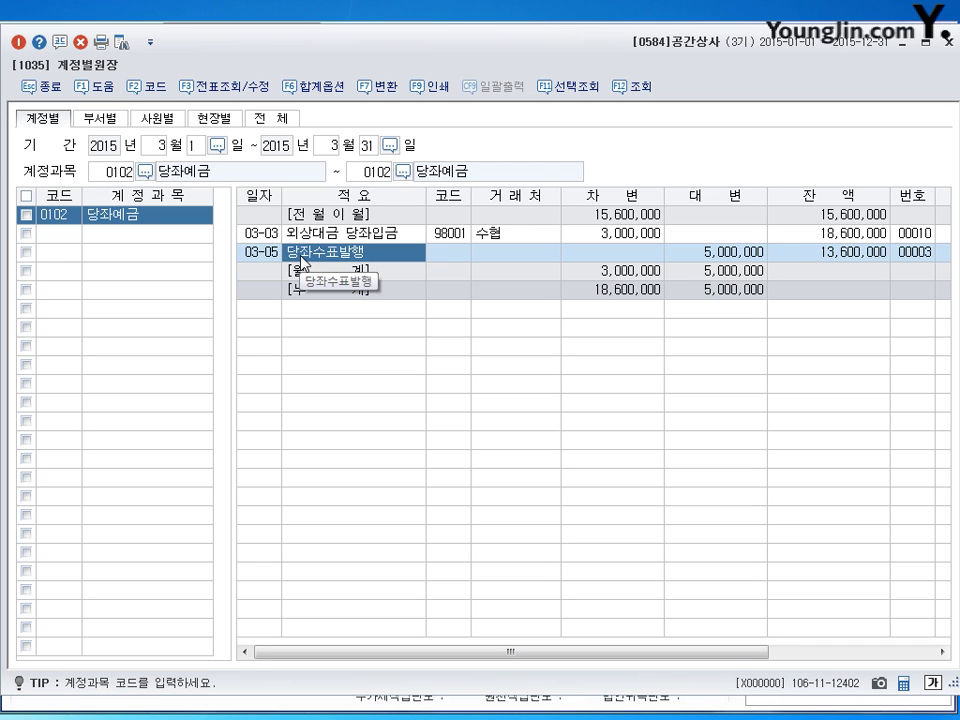
{"action": "left_click", "coordinate": [716, 256]}
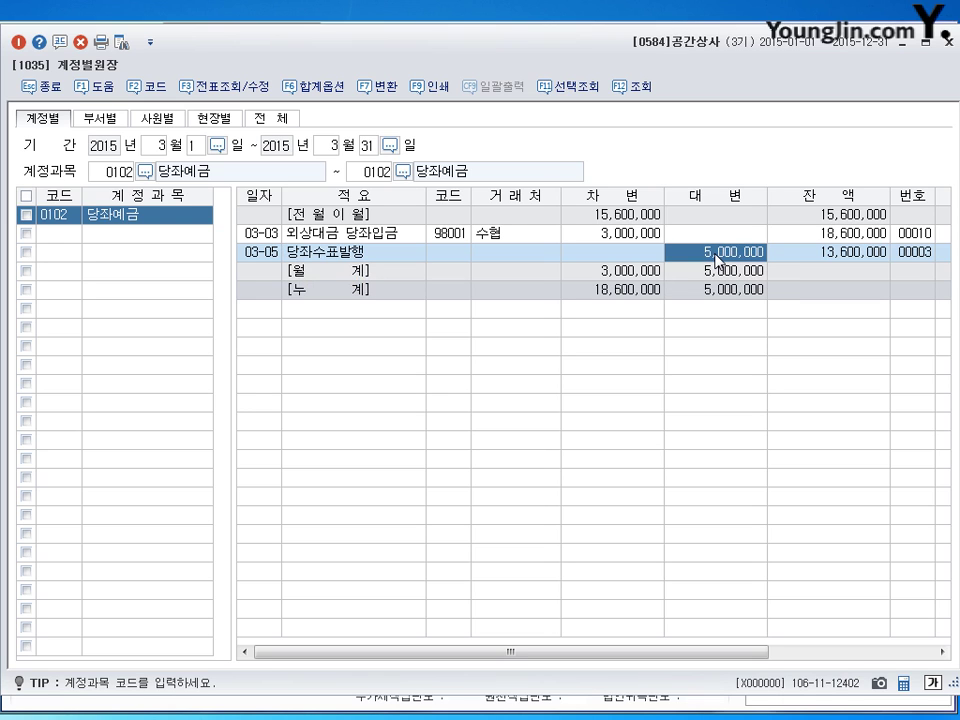
{"action": "left_click", "coordinate": [948, 44]}
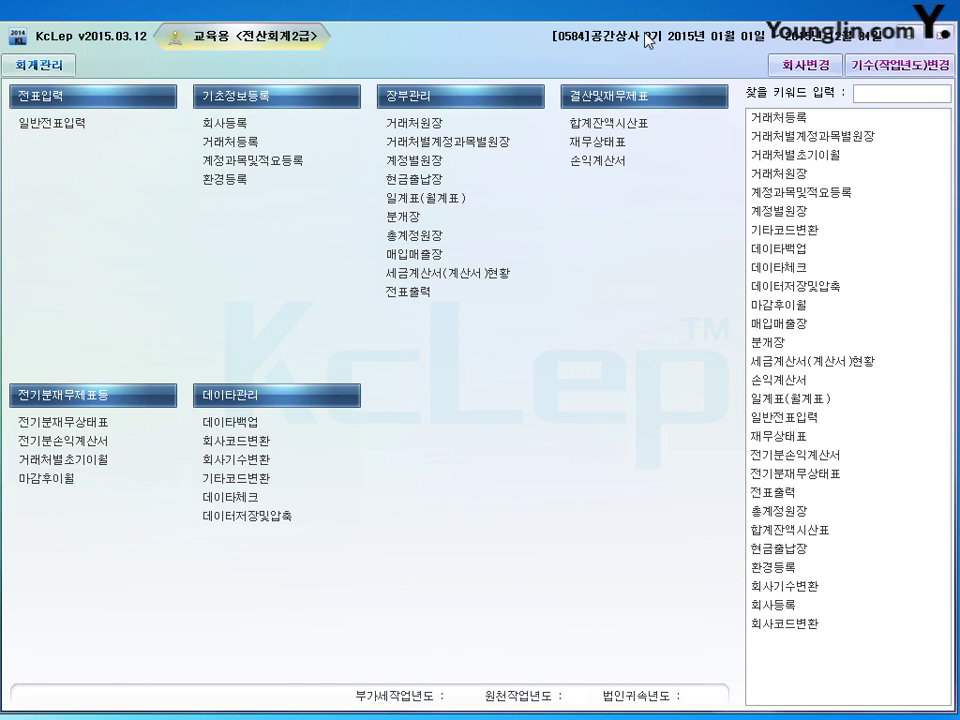
- Open the customer ledger (거래처원장) balances and set the period to December 31, 2015 with account 0108 외상매출금
{"action": "left_click", "coordinate": [422, 124]}
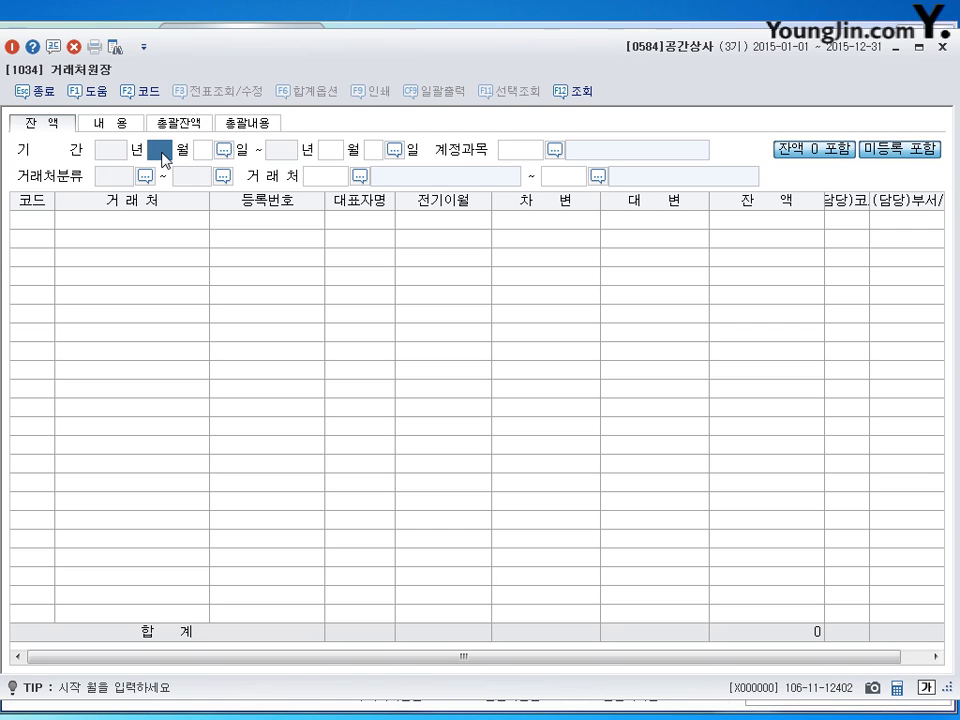
{"action": "type", "text": "123"}
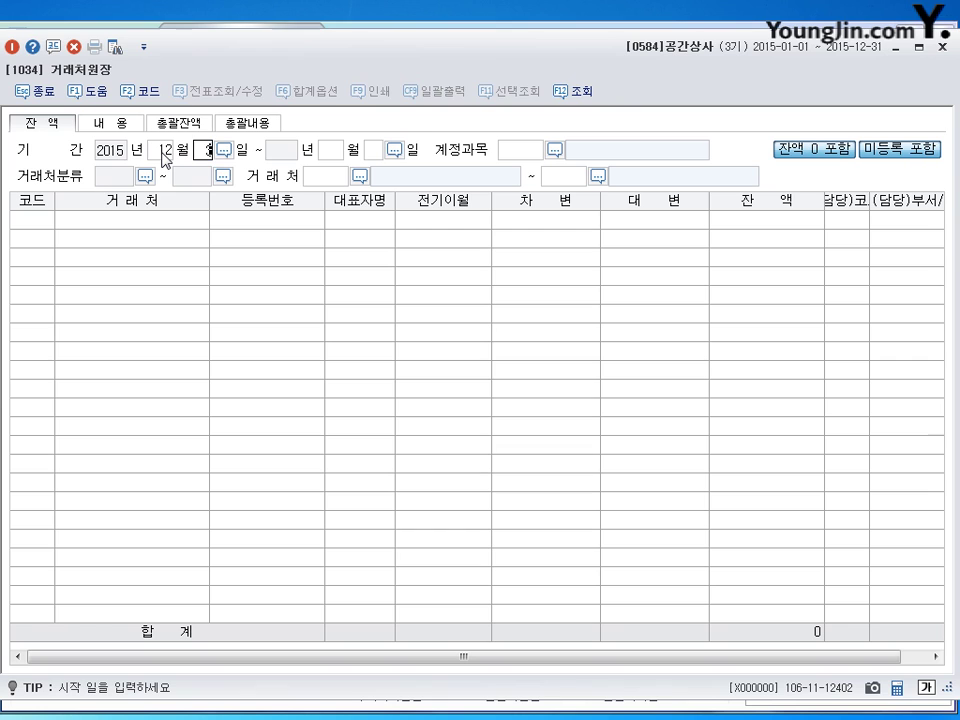
{"action": "type", "text": "112"}
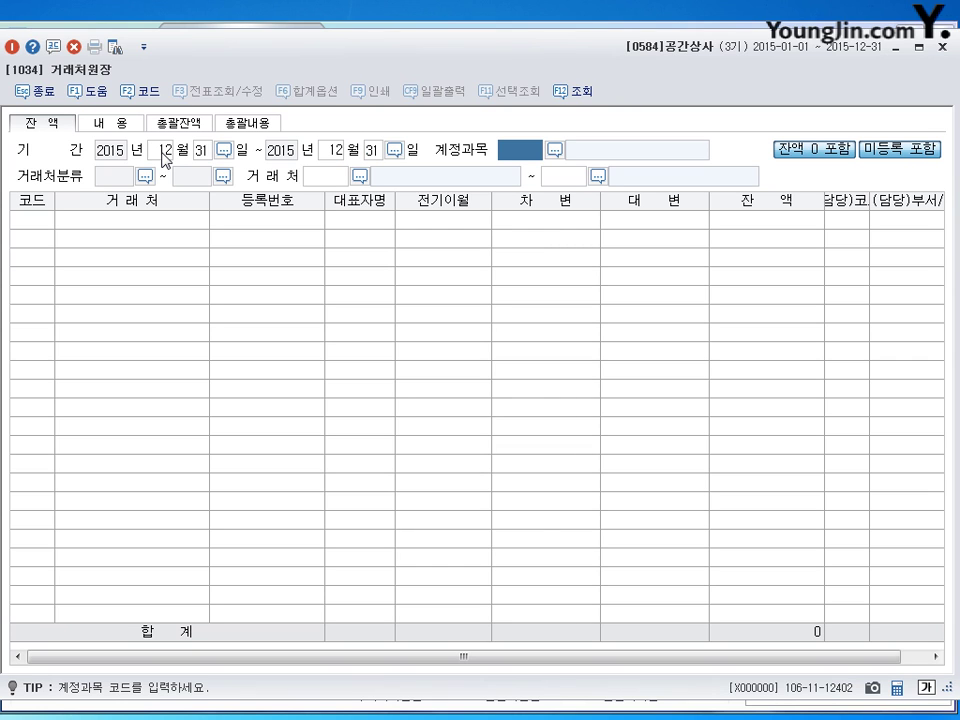
{"action": "type", "text": "31108"}
{"action": "key", "text": "Return"}
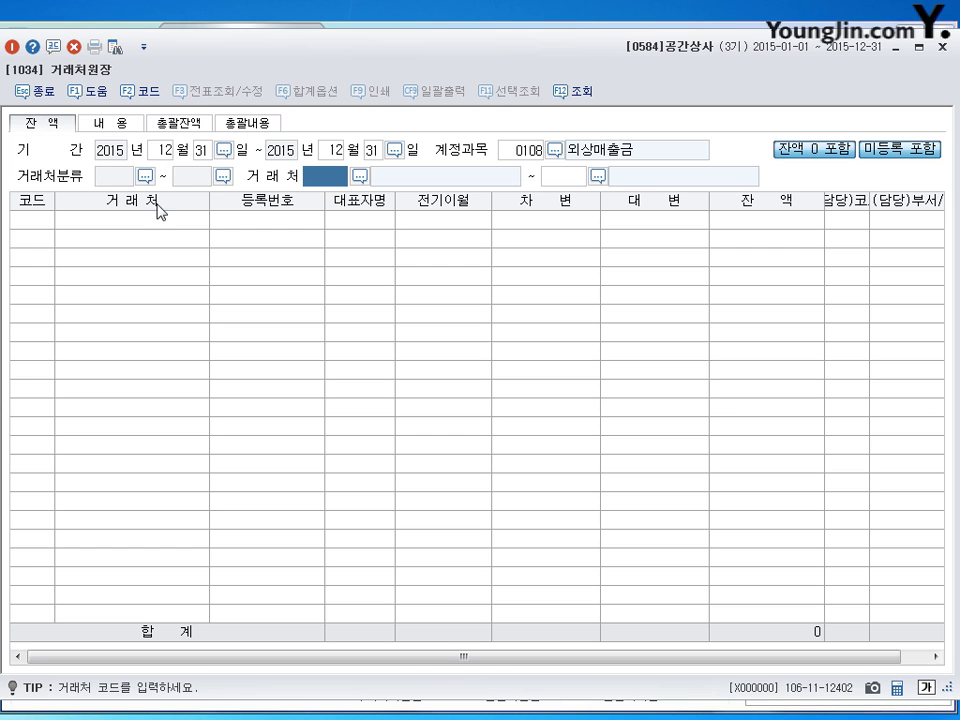
- Limit the customer ledger to customer 02130 블랙상사, check its receivable balance and close the ledger
{"action": "left_click", "coordinate": [362, 178]}
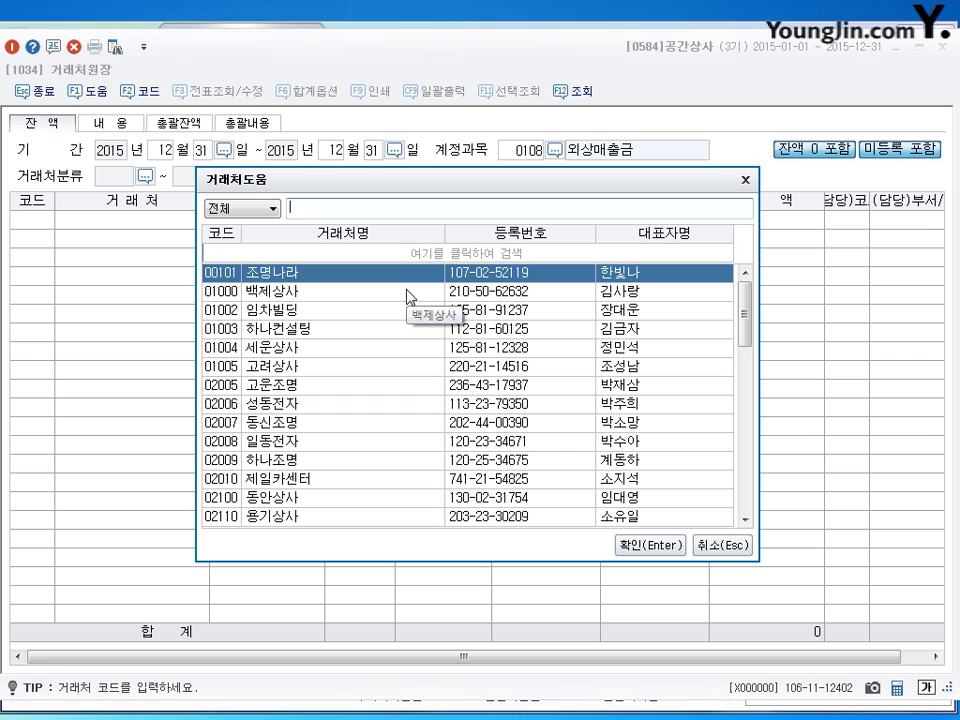
{"action": "type", "text": "블랙"}
{"action": "key", "text": "Return"}
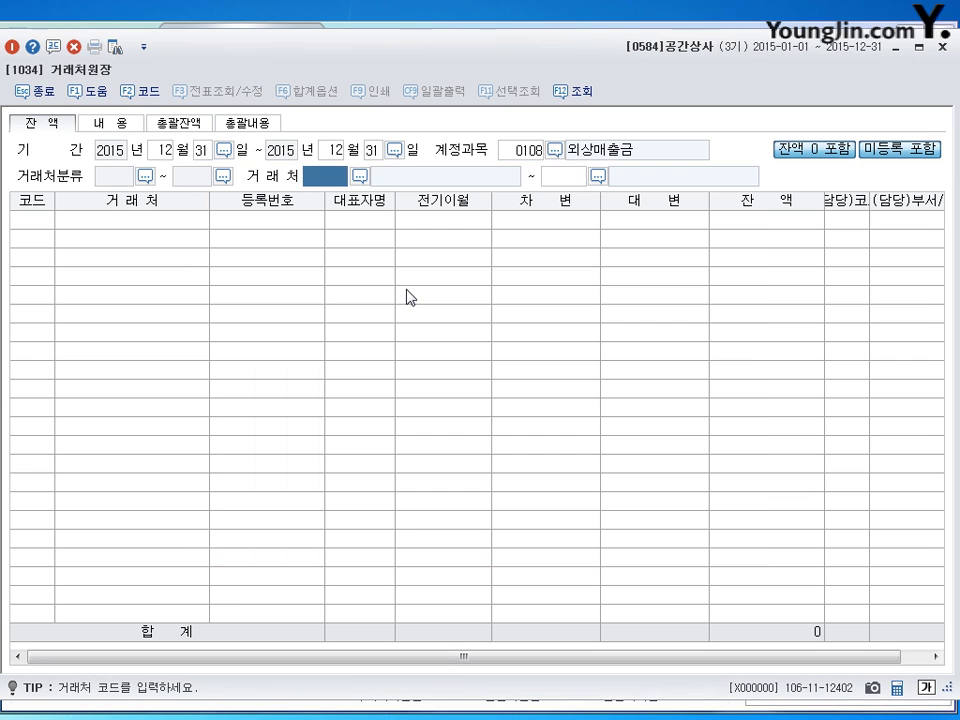
{"action": "type", "text": "02130"}
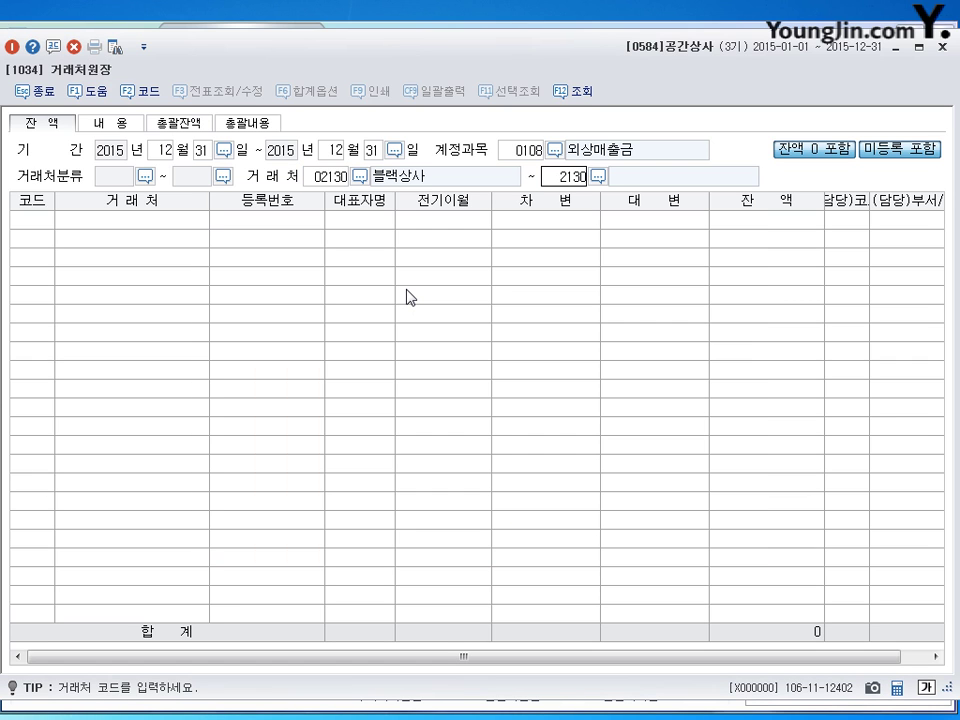
{"action": "key", "text": "Return"}
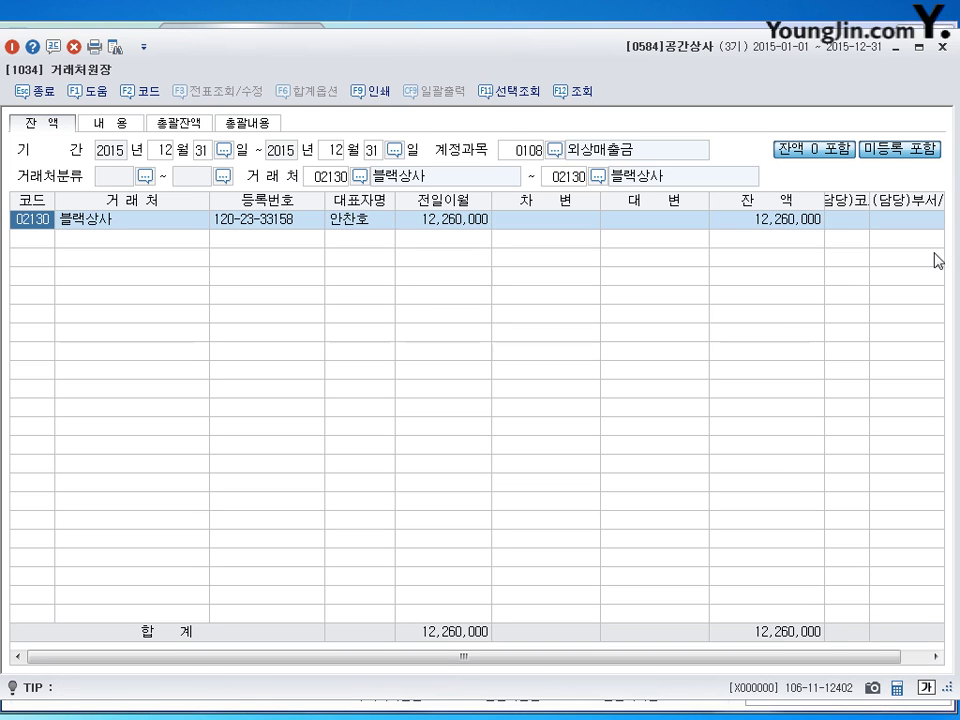
{"action": "left_click", "coordinate": [771, 226]}
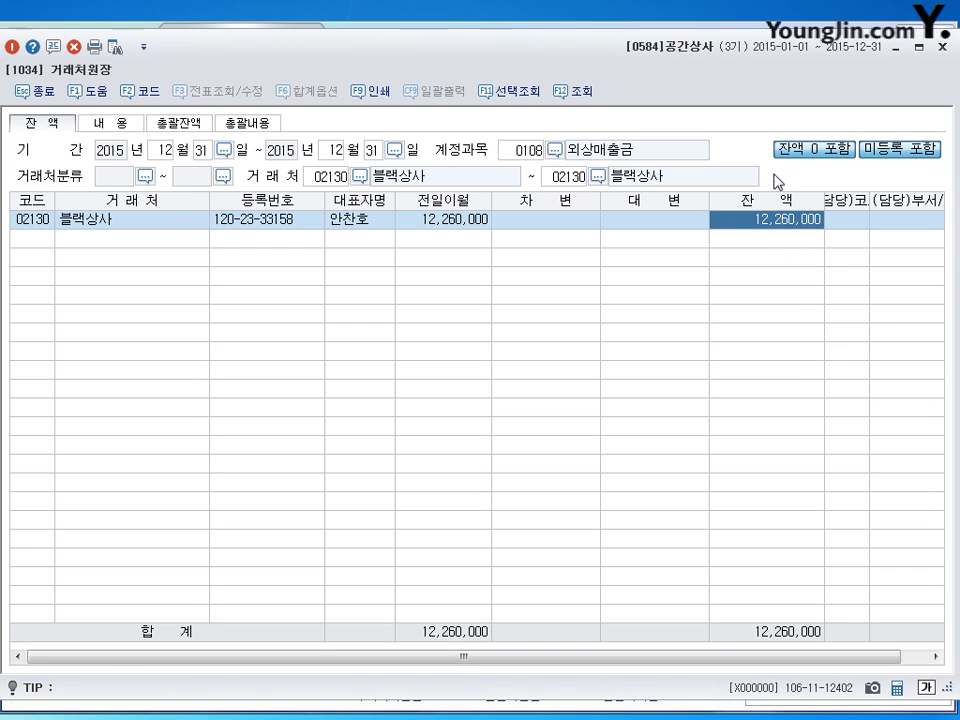
{"action": "left_click", "coordinate": [938, 48]}
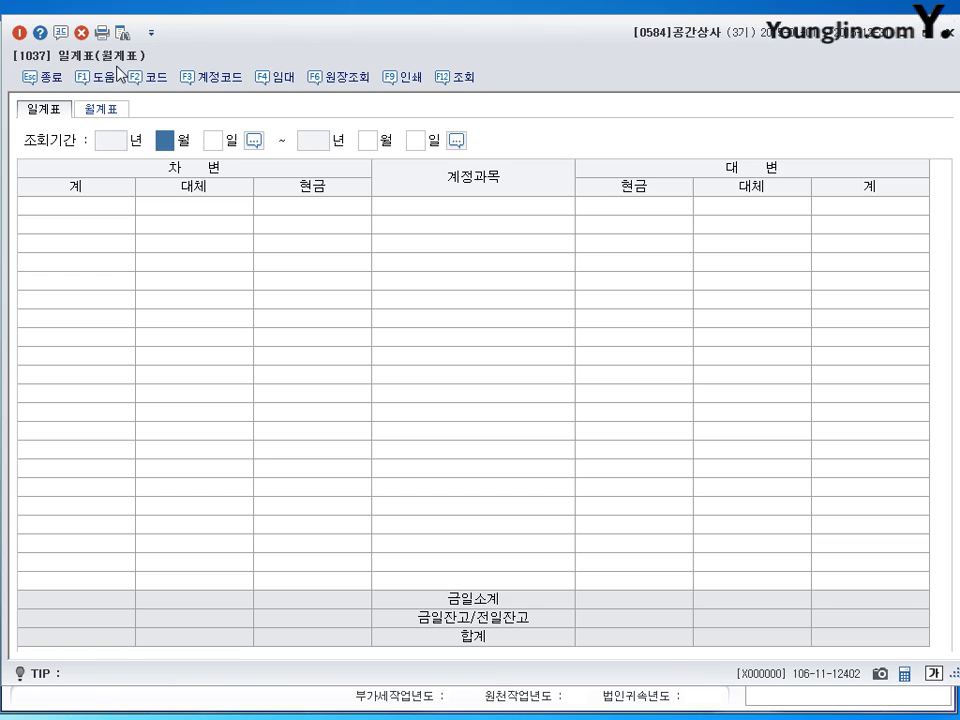
- Query the monthly summary (월계표) for January to March 2015
{"action": "left_click", "coordinate": [104, 110]}
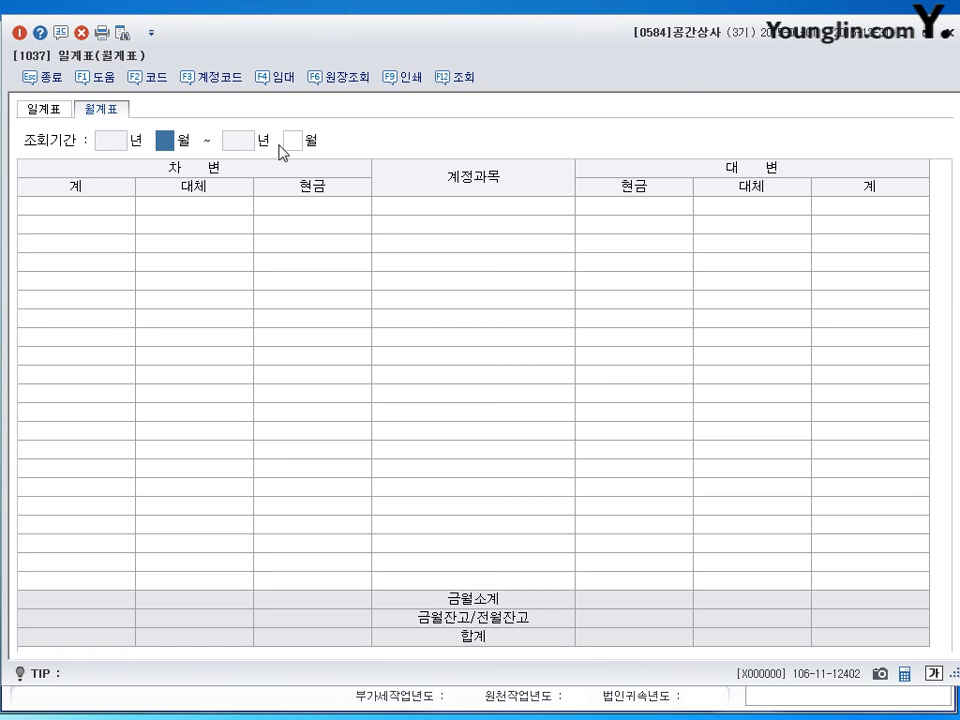
{"action": "type", "text": "1"}
{"action": "key", "text": "Return"}
{"action": "type", "text": "3"}
{"action": "key", "text": "Return"}
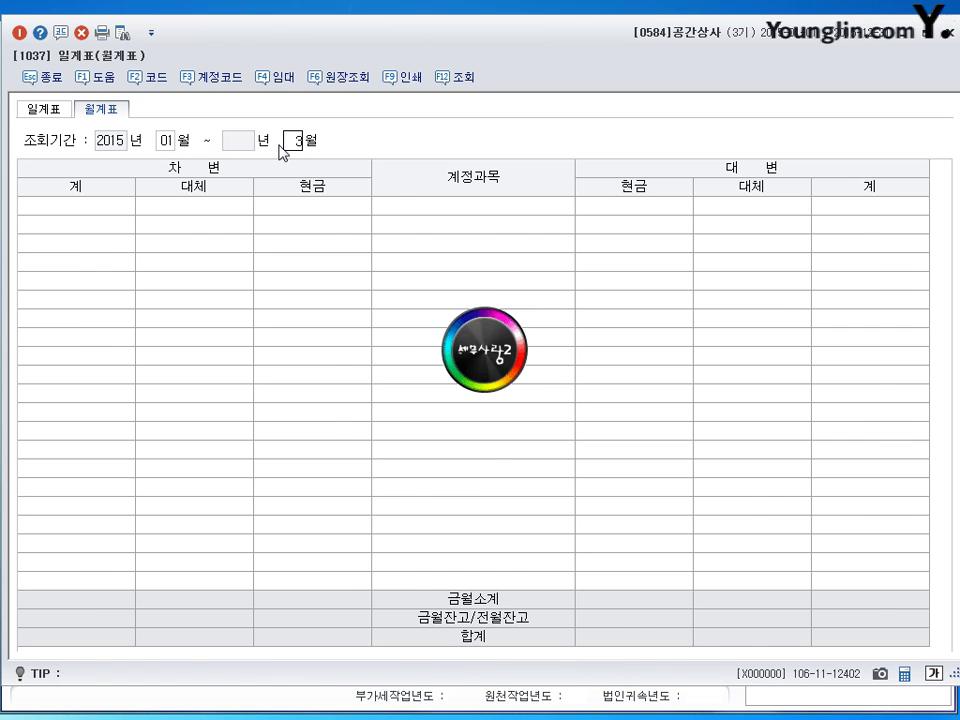
- Examine the debit cash amount of 접대비 under 판매비및일반관리비 in the monthly summary, and leave the results
{"action": "left_click", "coordinate": [512, 395]}
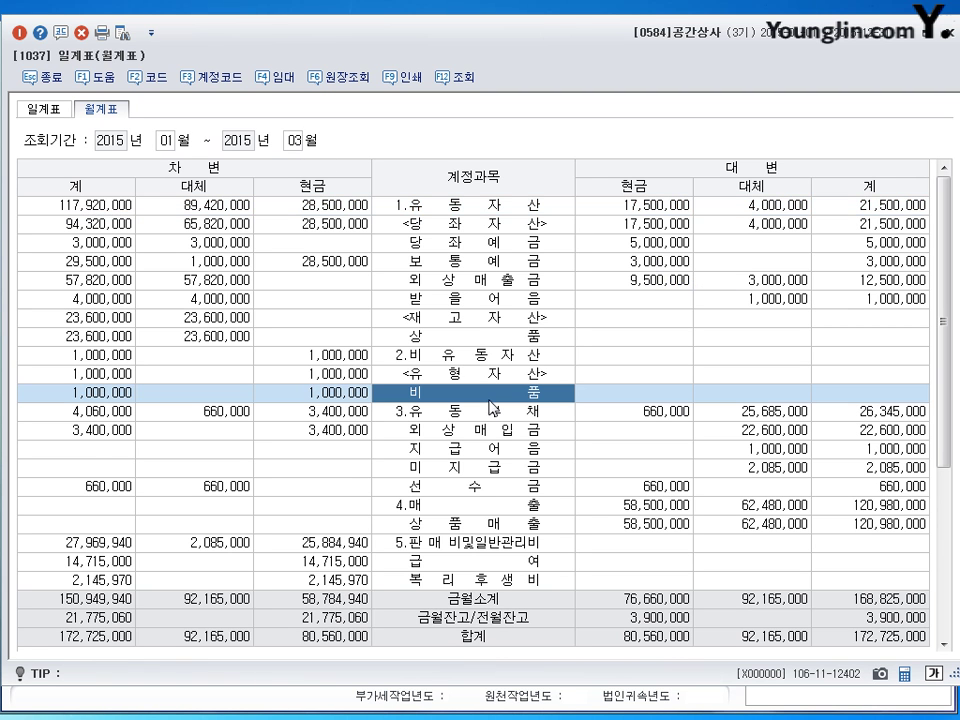
{"action": "scroll", "coordinate": [517, 413], "scroll_direction": "down", "scroll_amount": 4}
{"action": "left_click", "coordinate": [458, 320]}
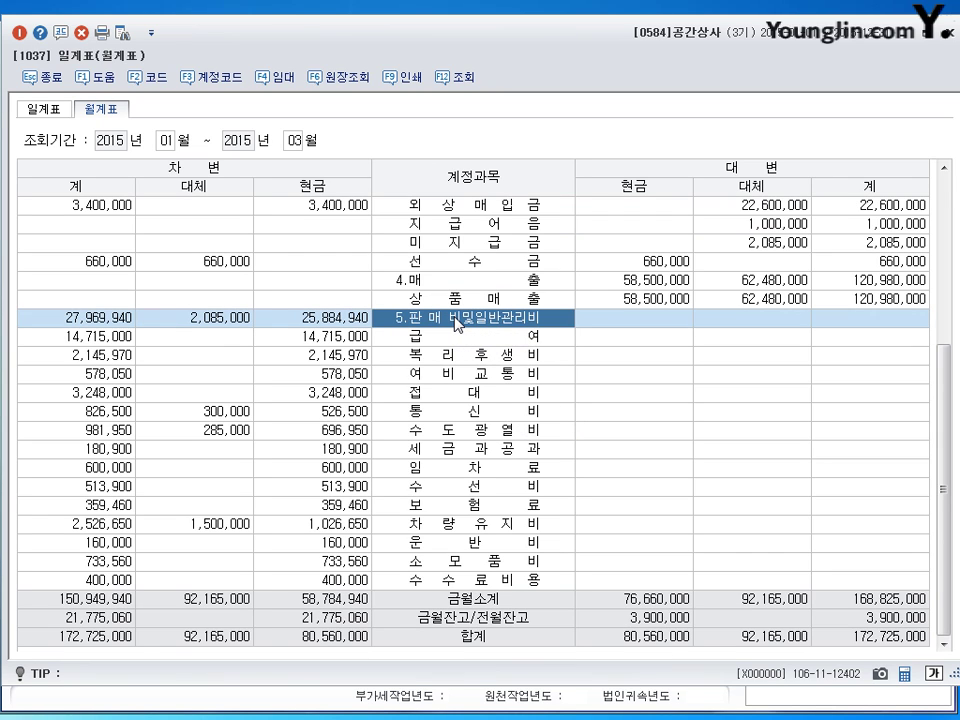
{"action": "left_click", "coordinate": [437, 396]}
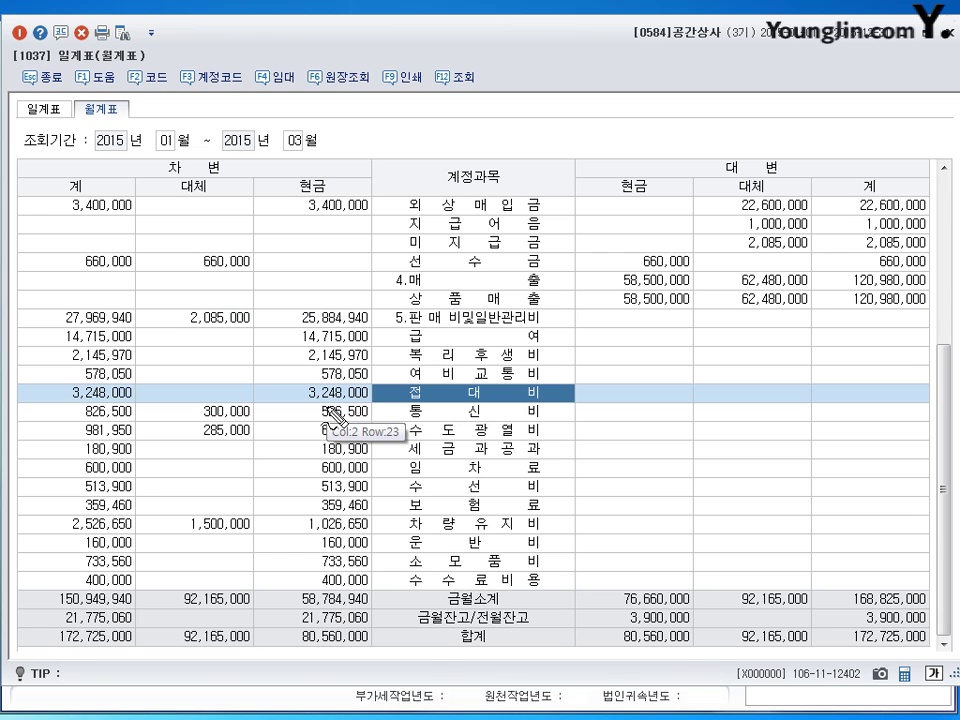
{"action": "left_click_drag", "start_coordinate": [398, 404], "coordinate": [533, 398]}
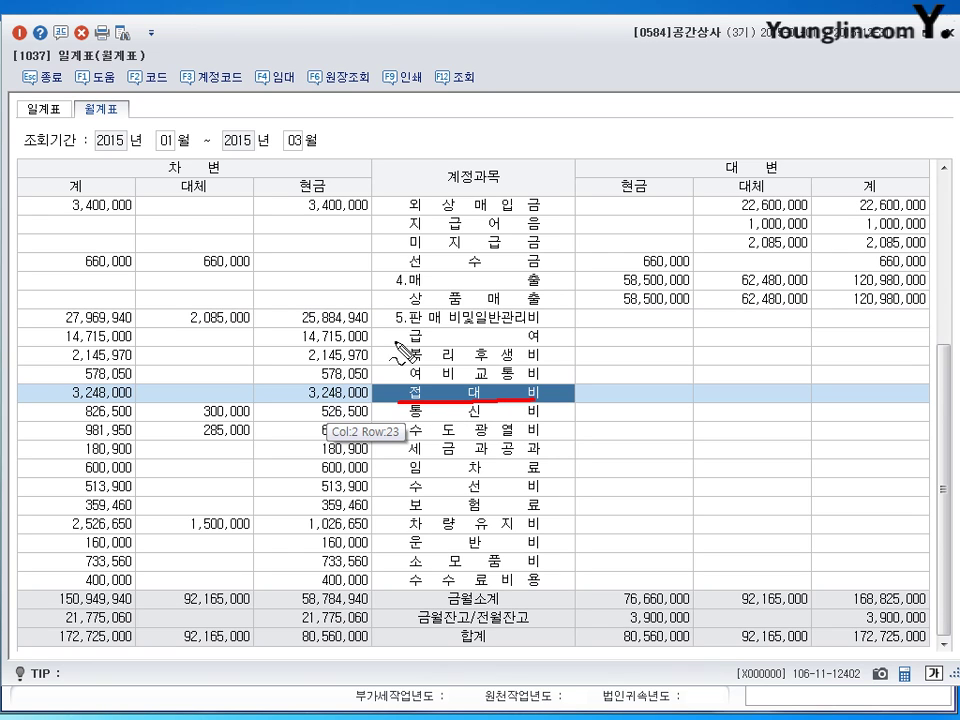
{"action": "mouse_move", "coordinate": [300, 172]}
{"action": "left_mouse_down"}
{"action": "mouse_move", "coordinate": [326, 182]}
{"action": "mouse_move", "coordinate": [300, 214]}
{"action": "mouse_move", "coordinate": [285, 400]}
{"action": "mouse_move", "coordinate": [370, 408]}
{"action": "mouse_move", "coordinate": [365, 384]}
{"action": "mouse_move", "coordinate": [300, 408]}
{"action": "left_mouse_up"}
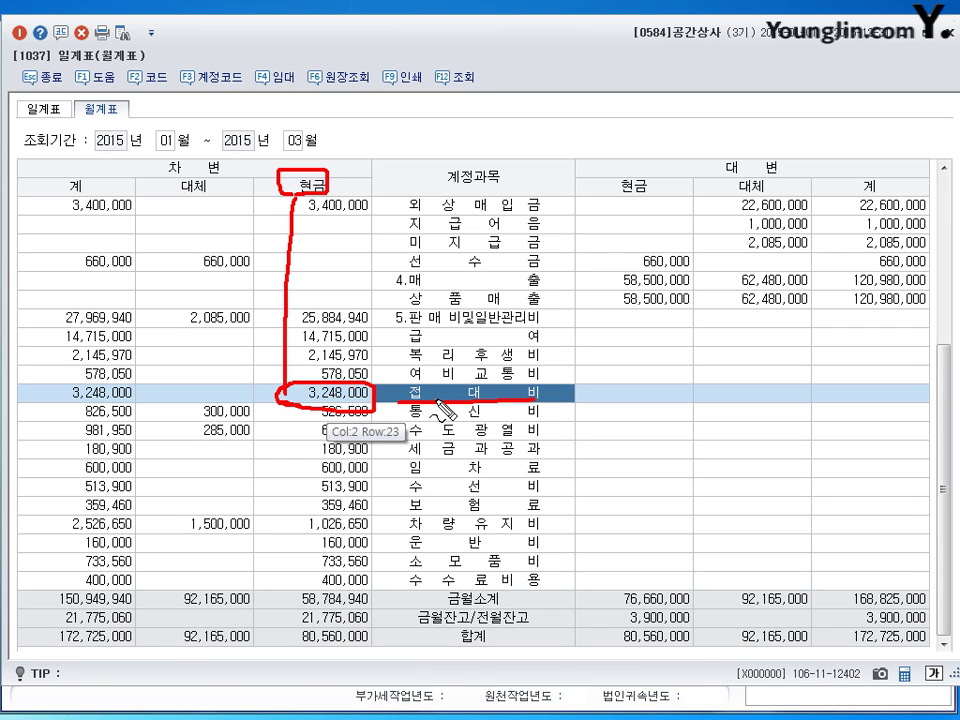
{"action": "left_click_drag", "start_coordinate": [168, 130], "coordinate": [300, 122]}
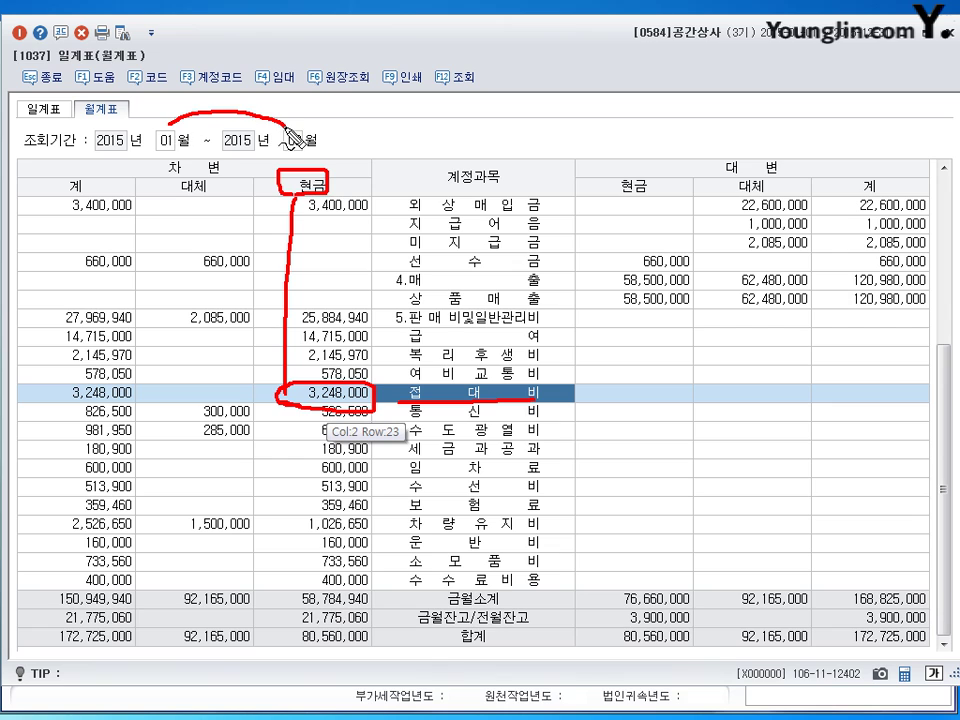
{"action": "left_click_drag", "start_coordinate": [327, 175], "coordinate": [321, 206]}
{"action": "key", "text": "Escape"}
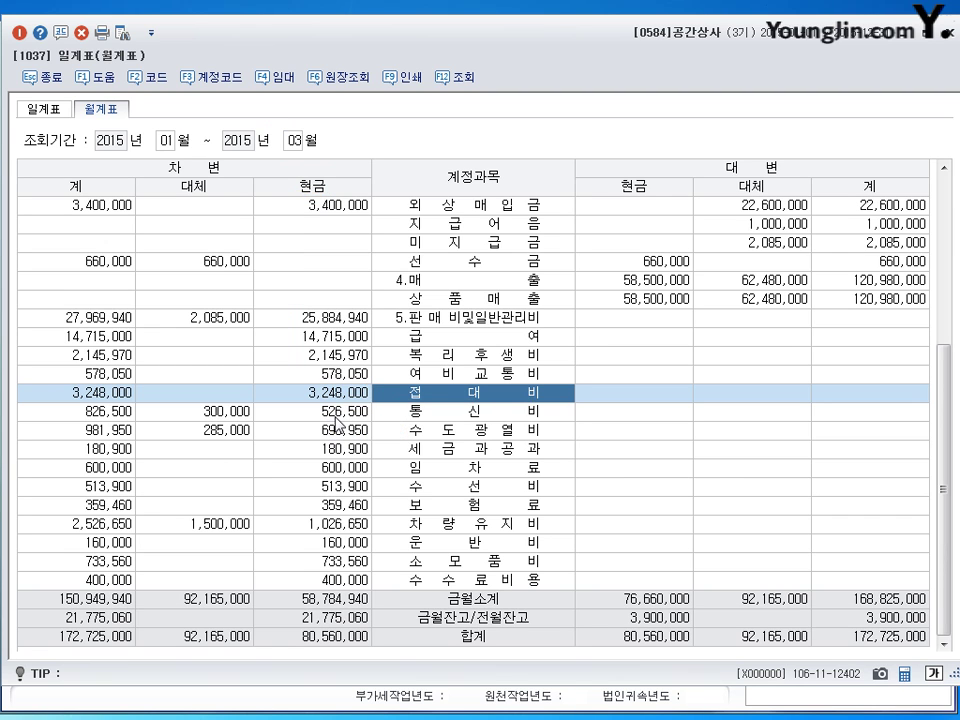
{"action": "key", "text": "Escape"}
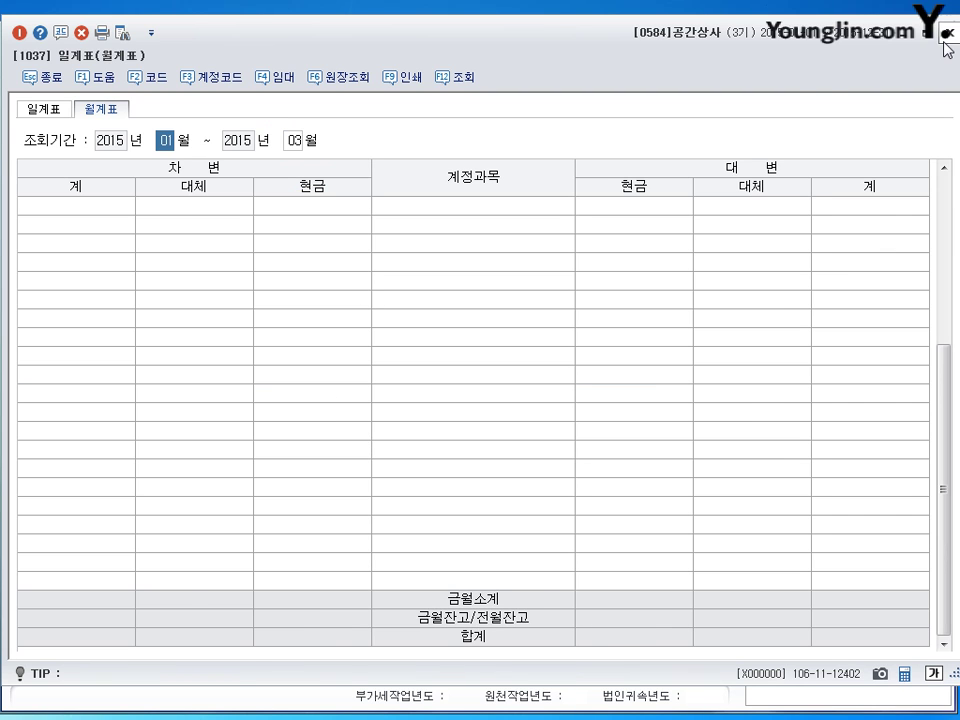